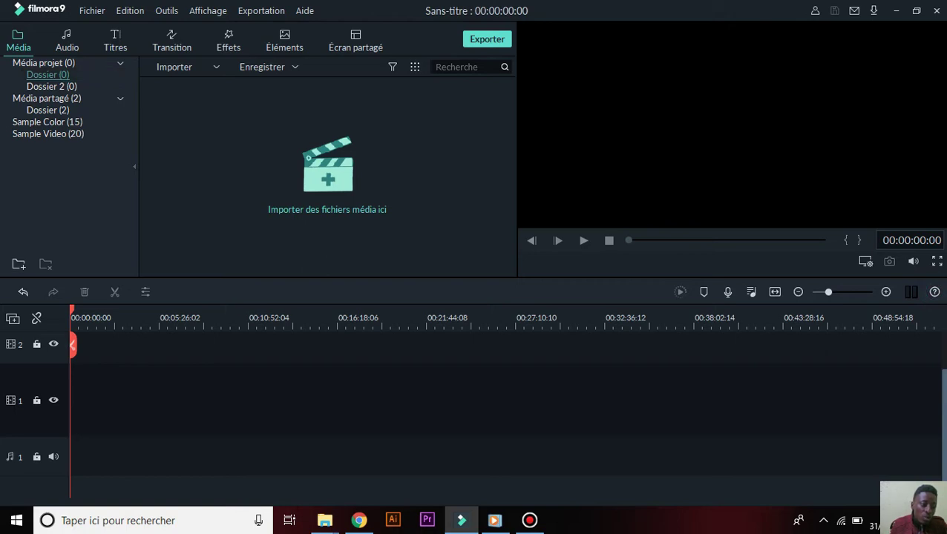
Create a third folder, Dossier 3, in the project media and delete it again.
click(19, 263)
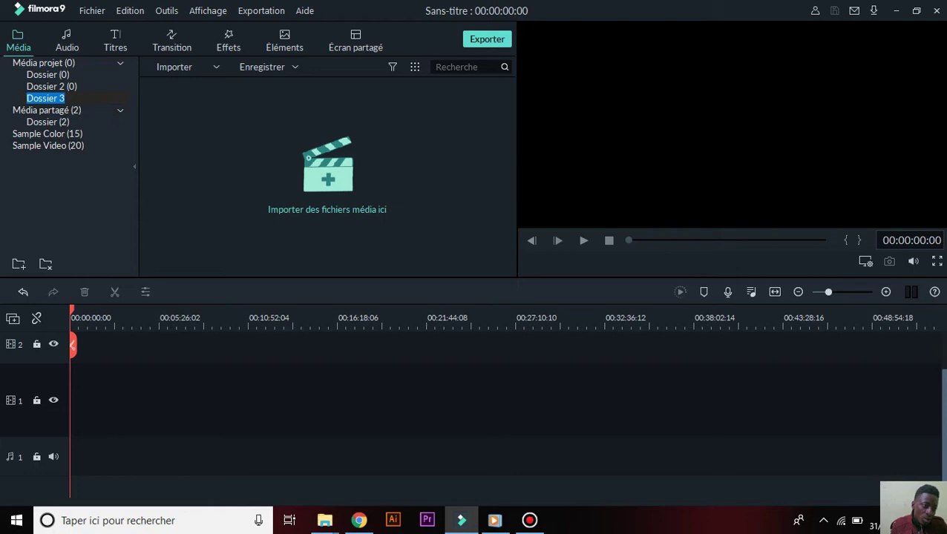
key(Return)
right_click(52, 98)
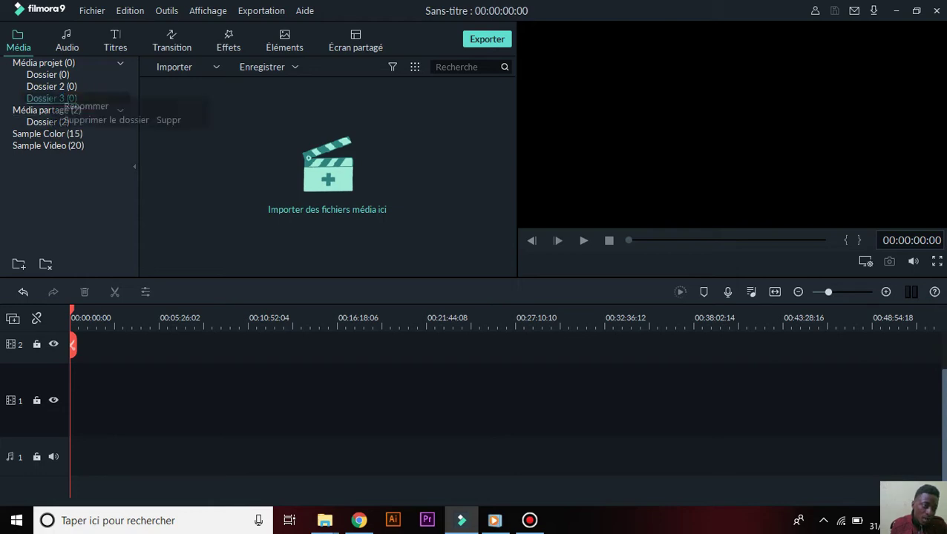
click(106, 120)
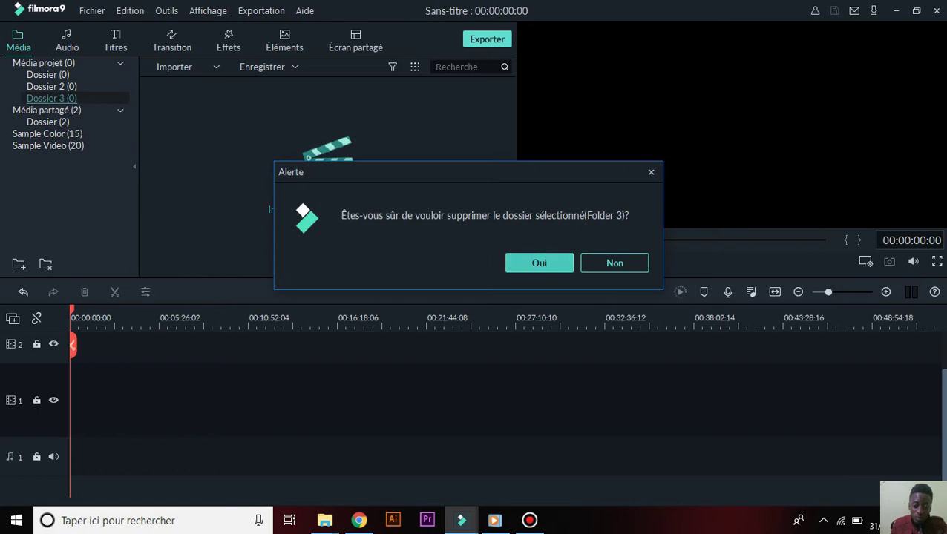
click(539, 263)
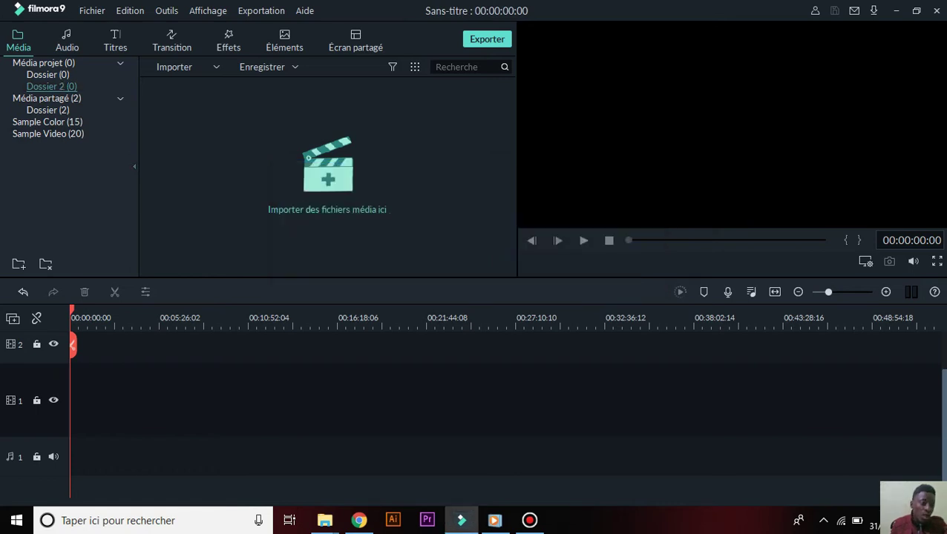
Look through the empty project folders, the included audio library and the title templates.
click(49, 75)
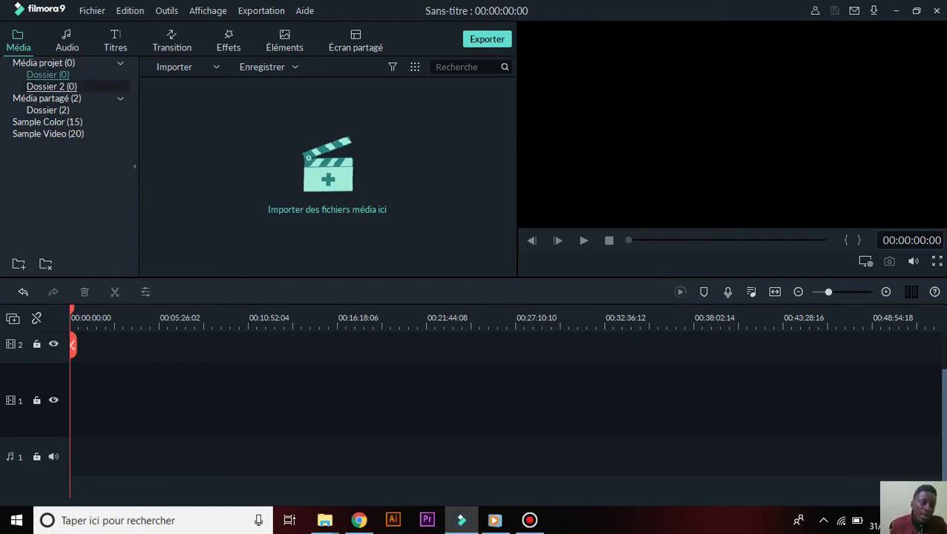
click(51, 87)
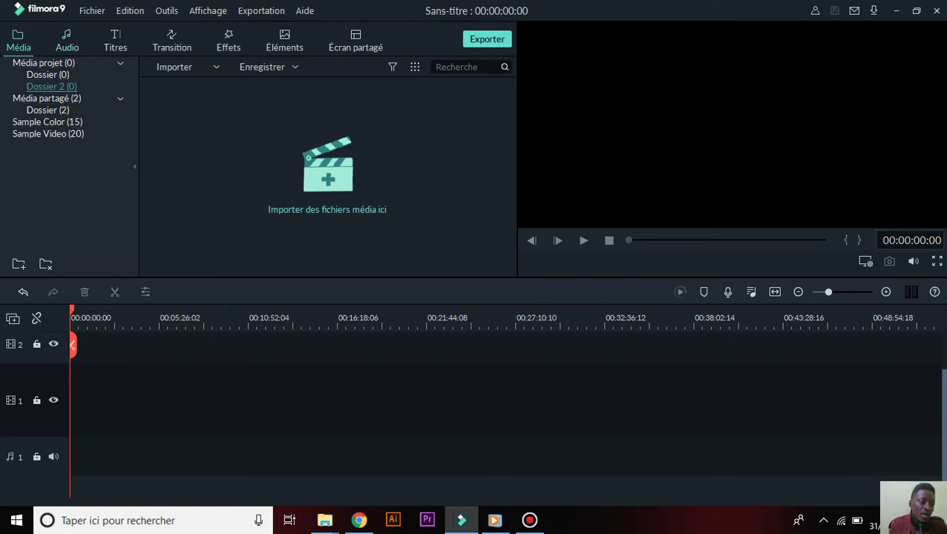
click(67, 40)
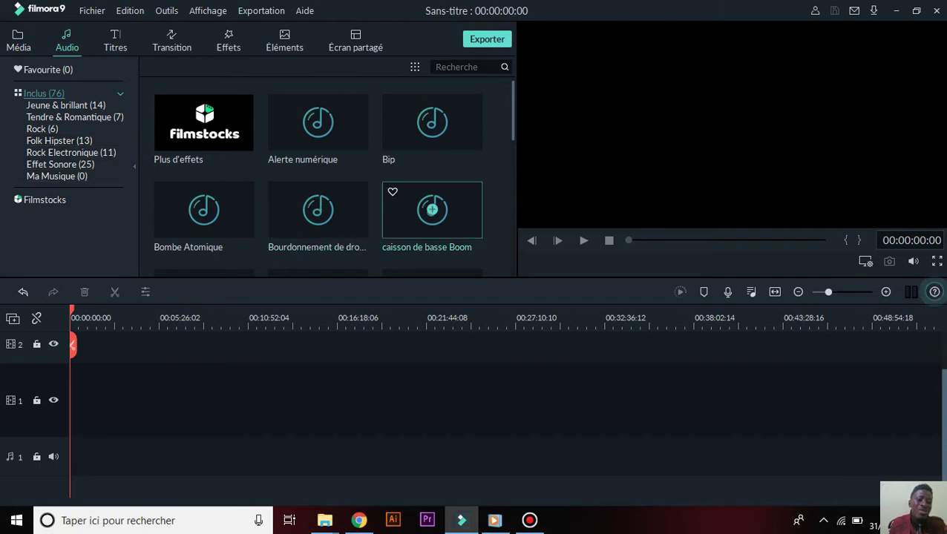
scroll(318, 148, down, 5)
scroll(318, 130, down, 3)
scroll(317, 130, up, 3)
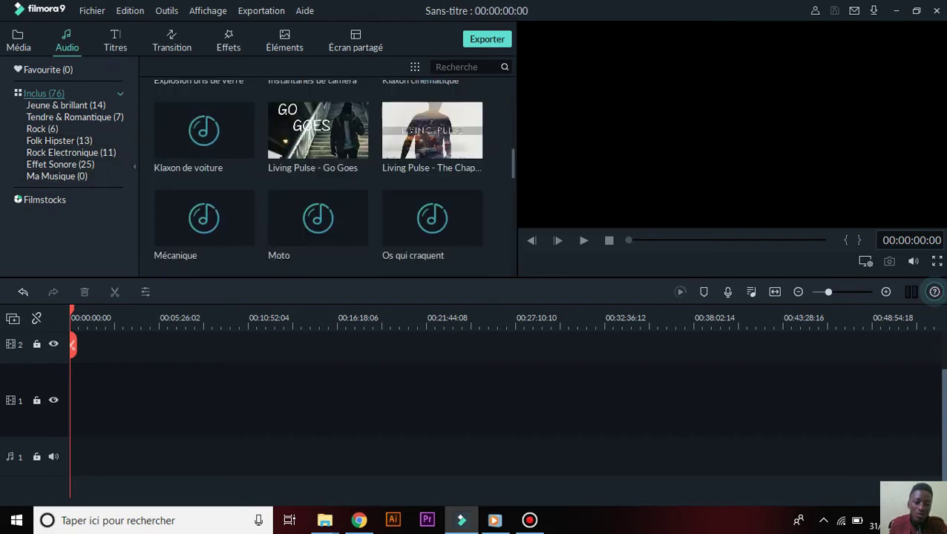
scroll(318, 129, up, 5)
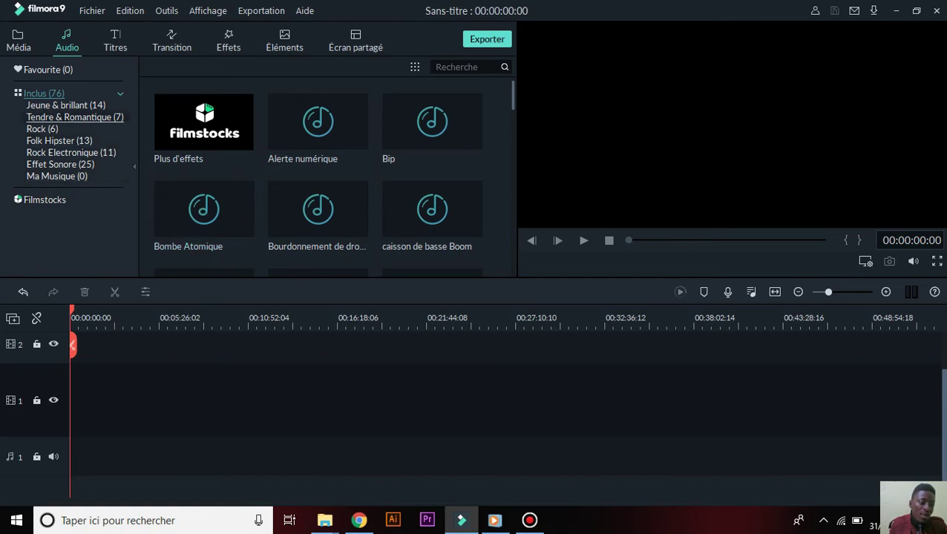
click(115, 41)
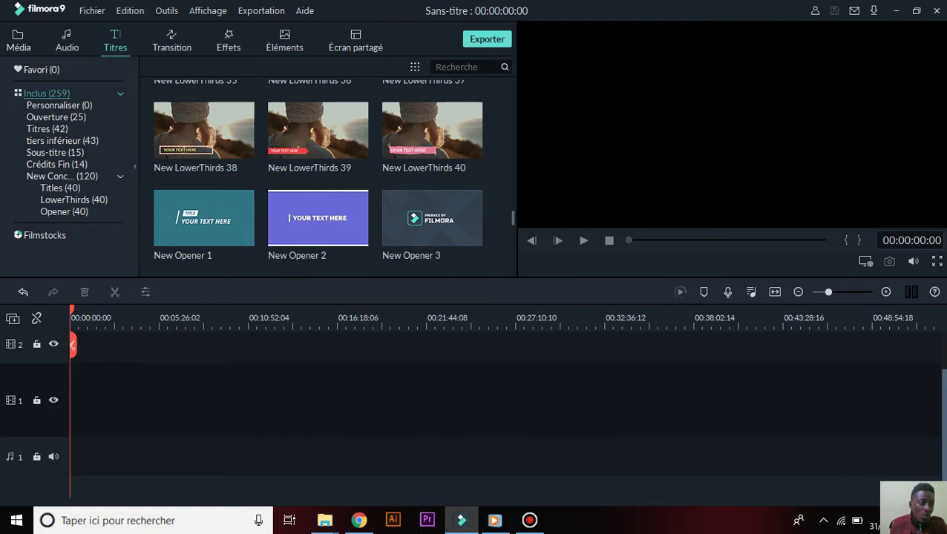
Import the clips 20200407_120942.mp4 and 20200407_123903.mp4 from the PHOTOS Privé\Sons folder into the project folder Dossier 2.
click(19, 40)
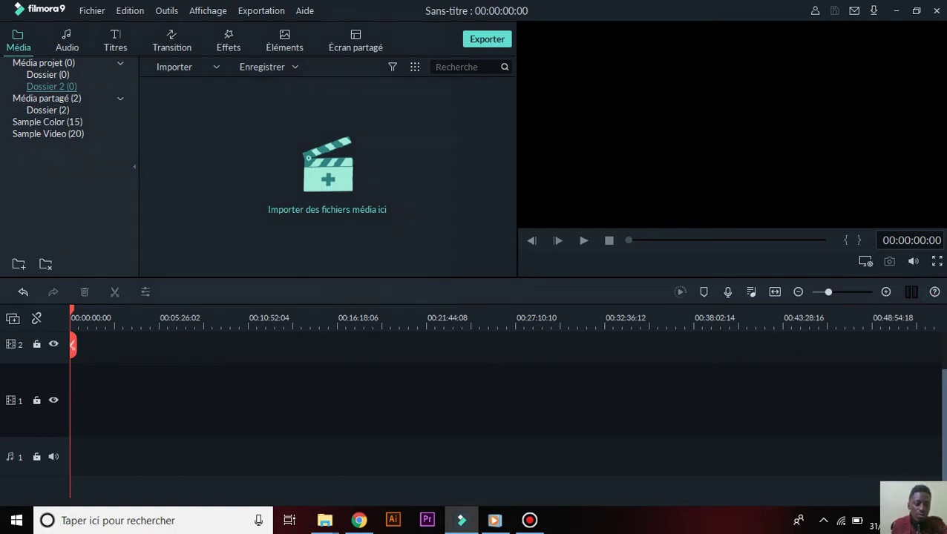
key(ctrl+i)
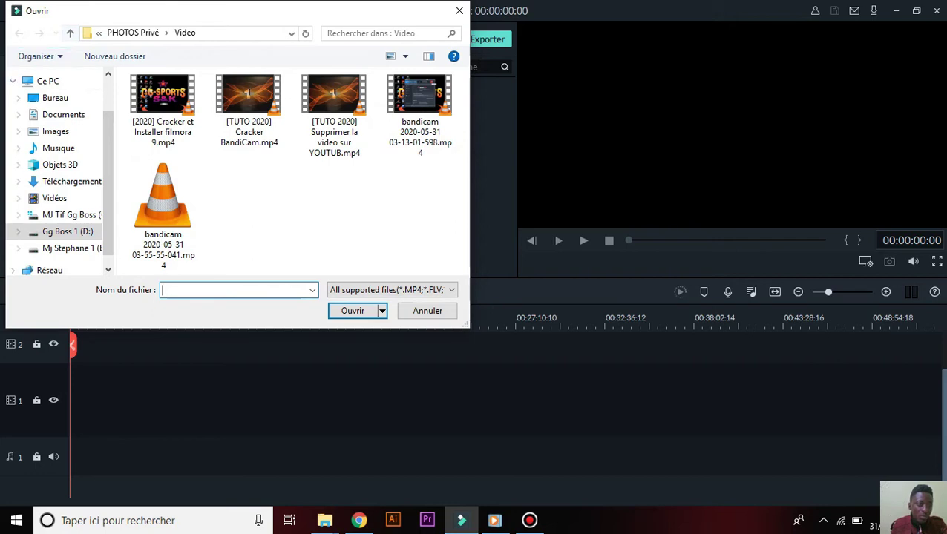
click(70, 33)
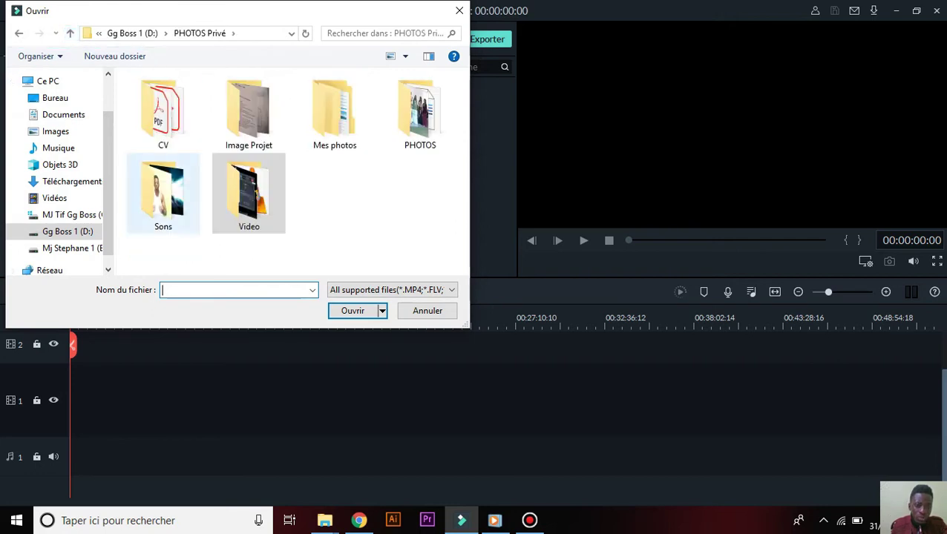
double_click(163, 193)
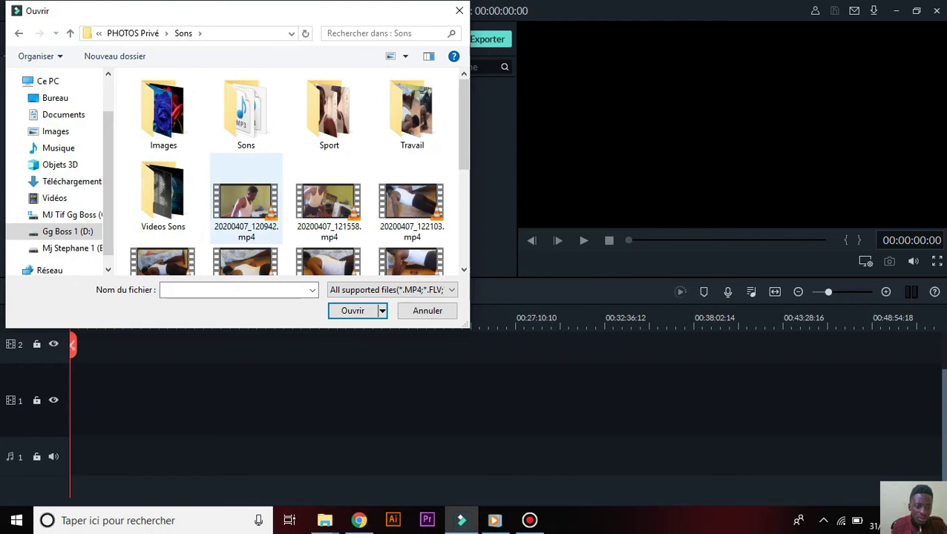
scroll(253, 189, down, 1)
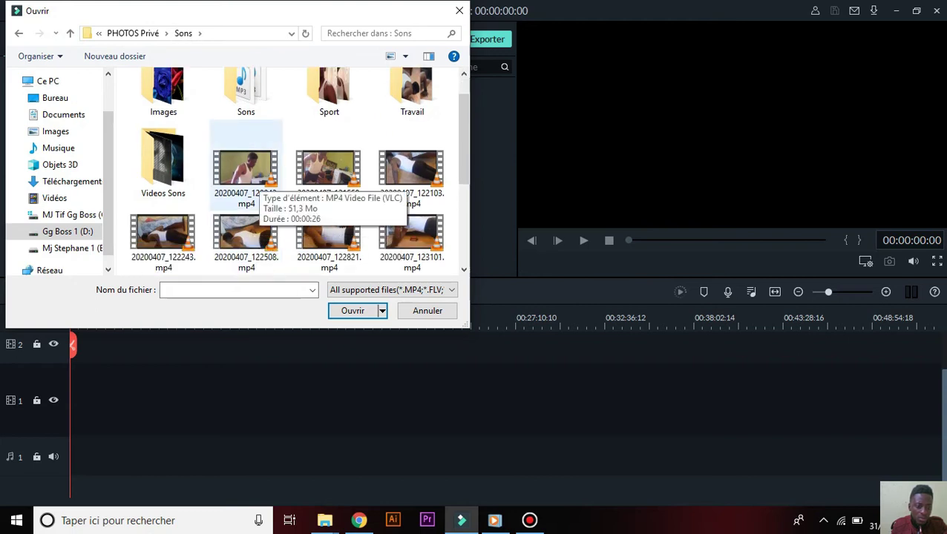
click(249, 178)
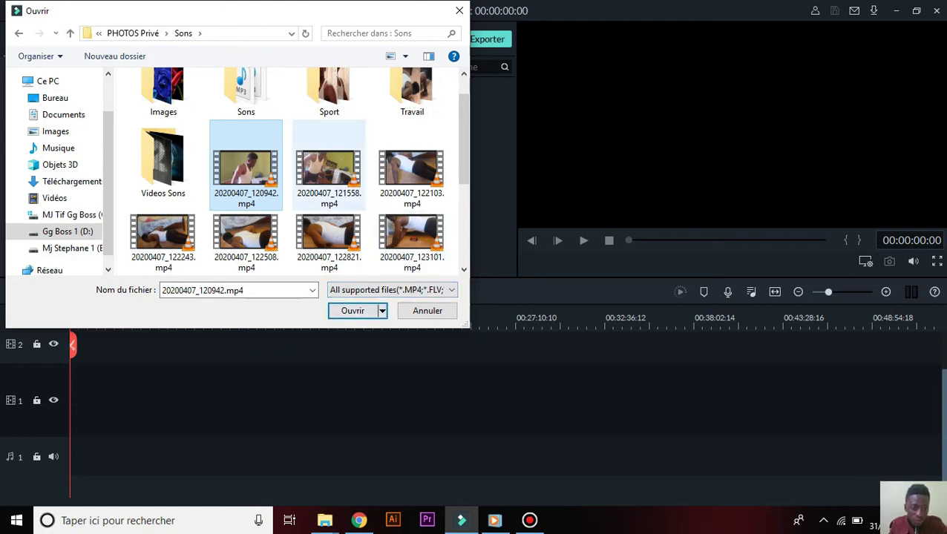
scroll(289, 171, down, 2)
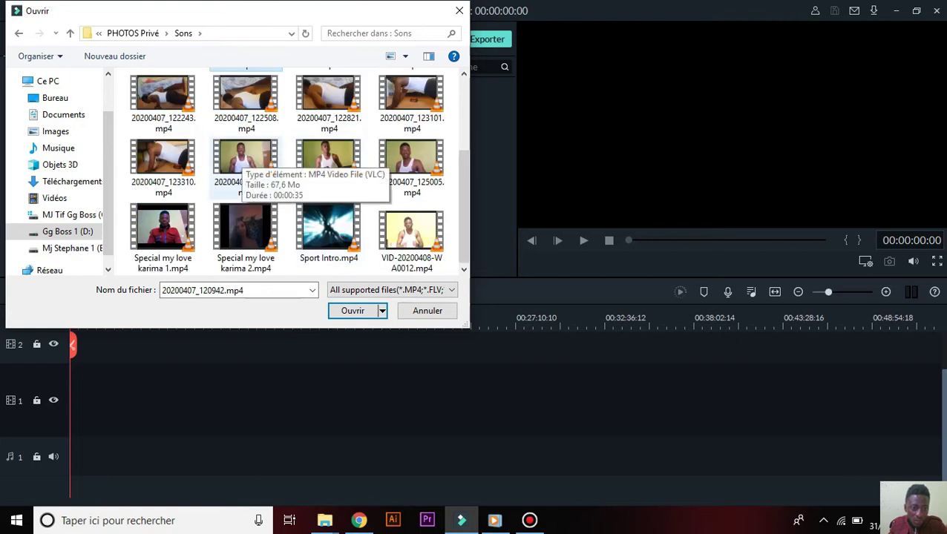
ctrl+click(245, 160)
click(352, 311)
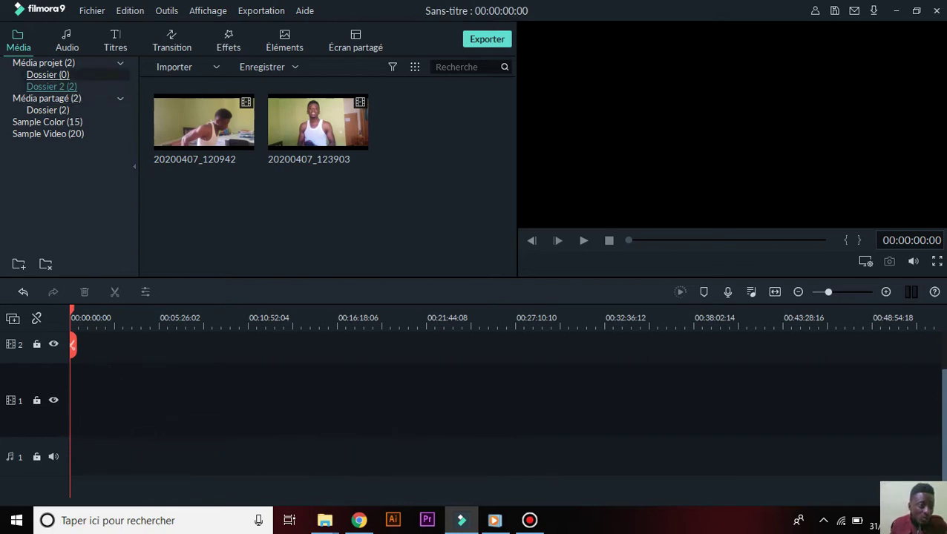
Import the audio file Malachi 2. 2.mp3 from the inner Sons folder into the first project folder, Dossier.
click(48, 75)
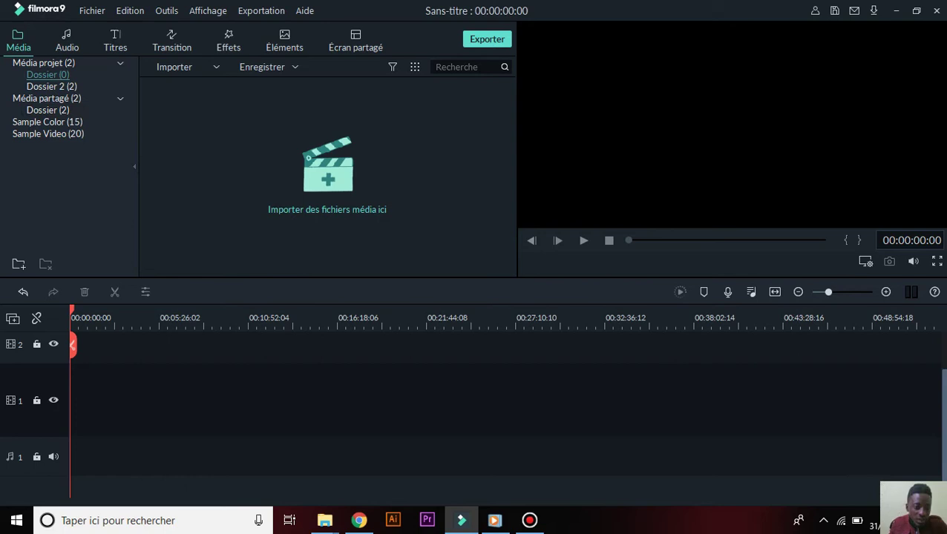
click(327, 190)
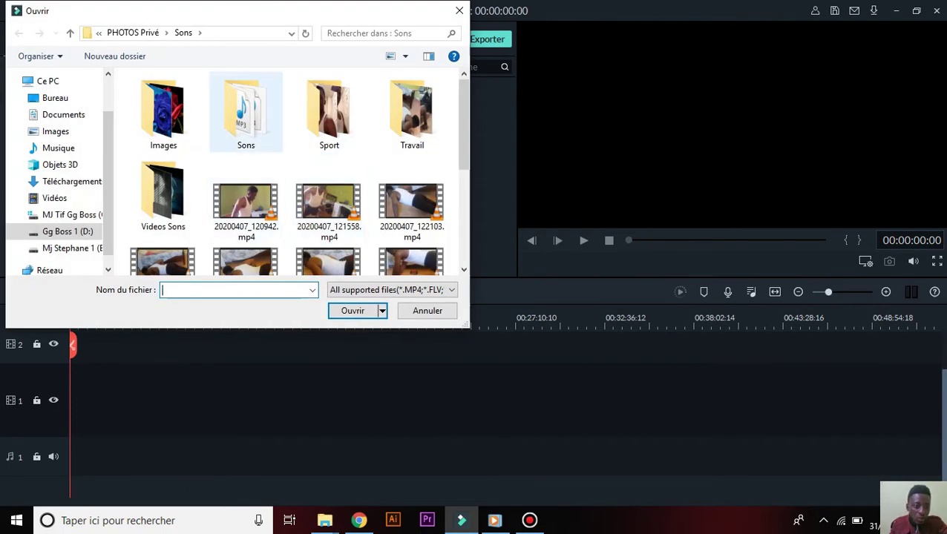
double_click(245, 111)
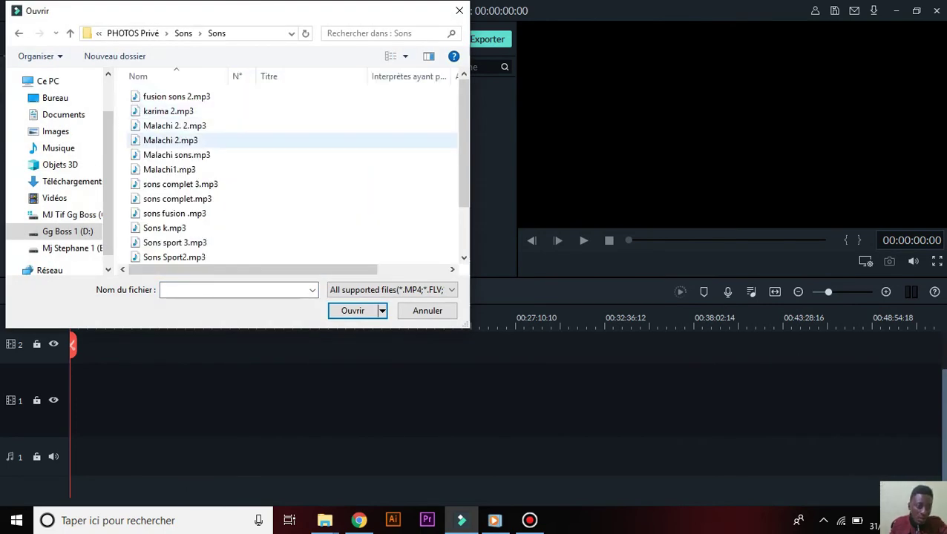
click(174, 126)
click(352, 310)
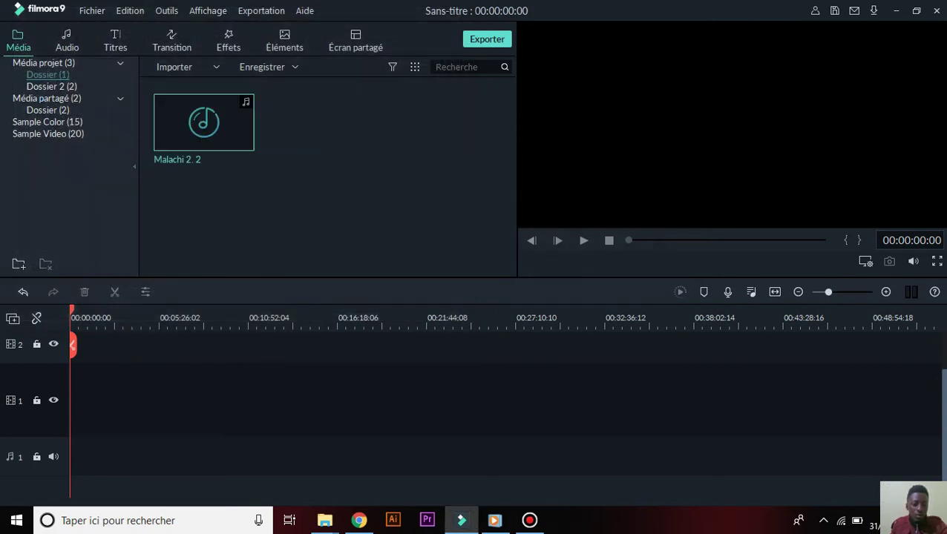
mouse_move(204, 122)
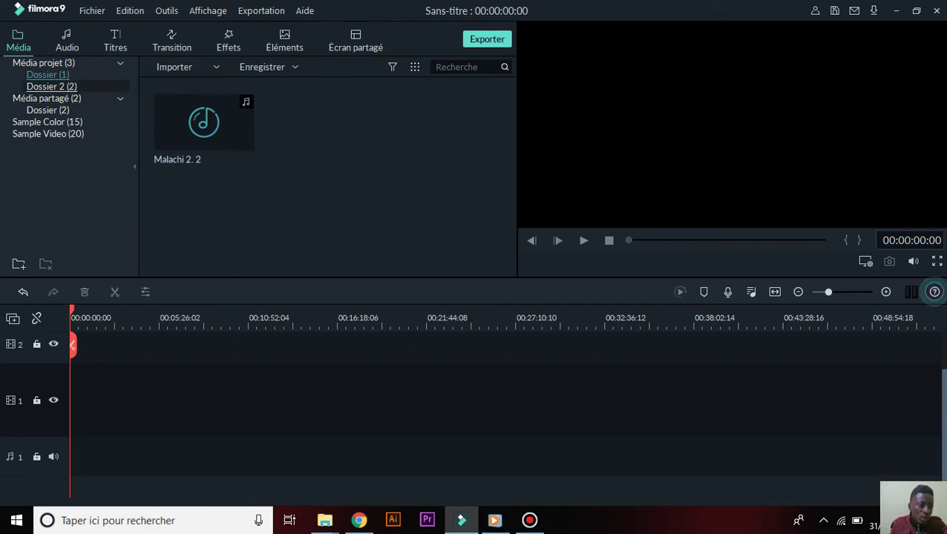
click(51, 87)
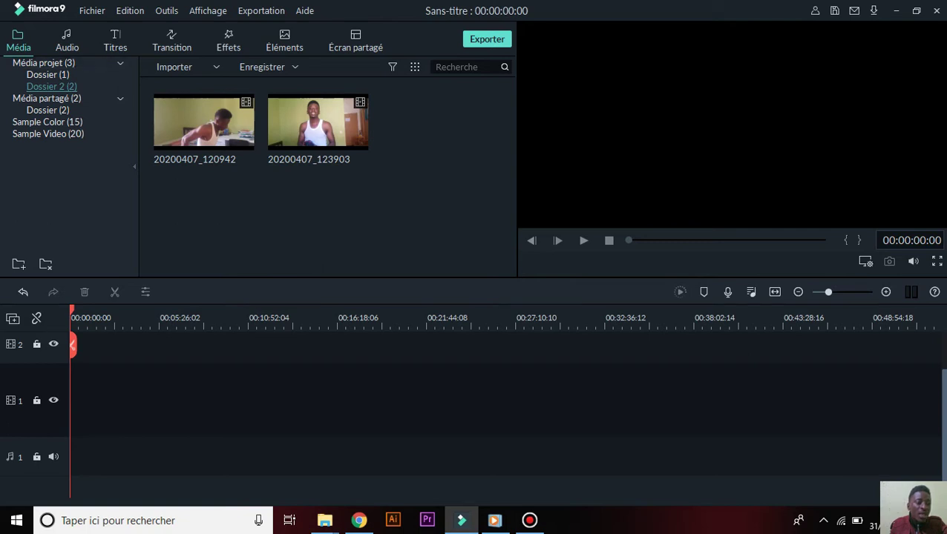
Browse the included title templates, from the openers down to the end of the list and back to the credits.
click(115, 40)
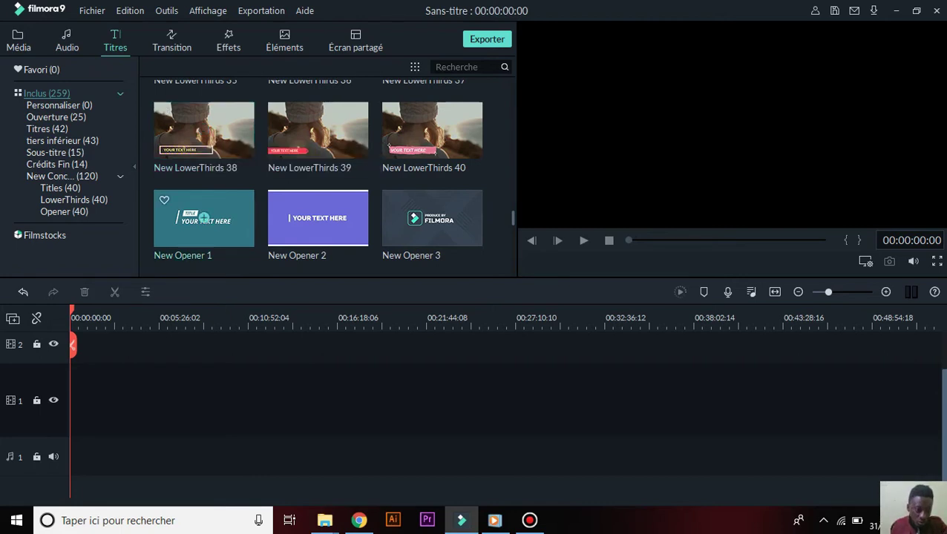
scroll(318, 215, down, 3)
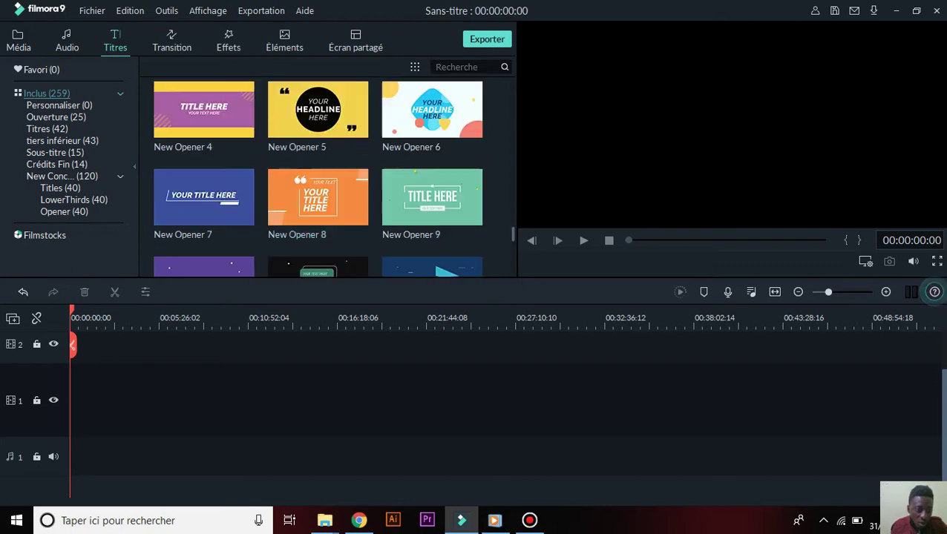
scroll(318, 178, down, 6)
scroll(318, 178, up, 6)
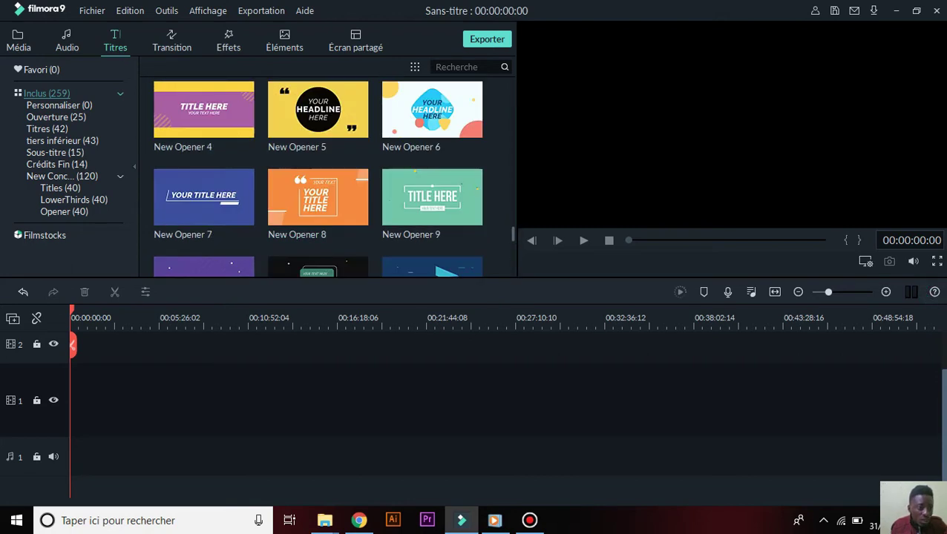
scroll(317, 178, down, 6)
scroll(317, 178, up, 3)
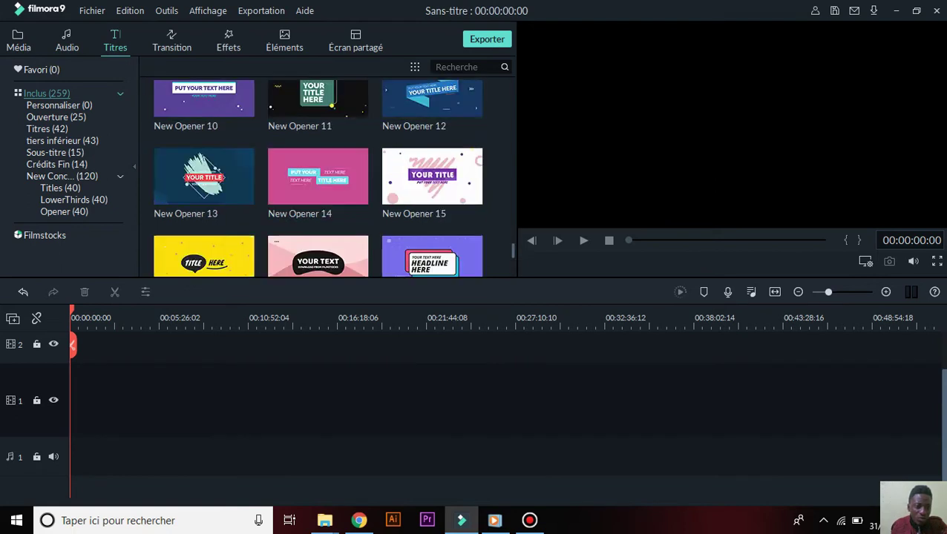
scroll(318, 178, up, 5)
scroll(317, 178, down, 3)
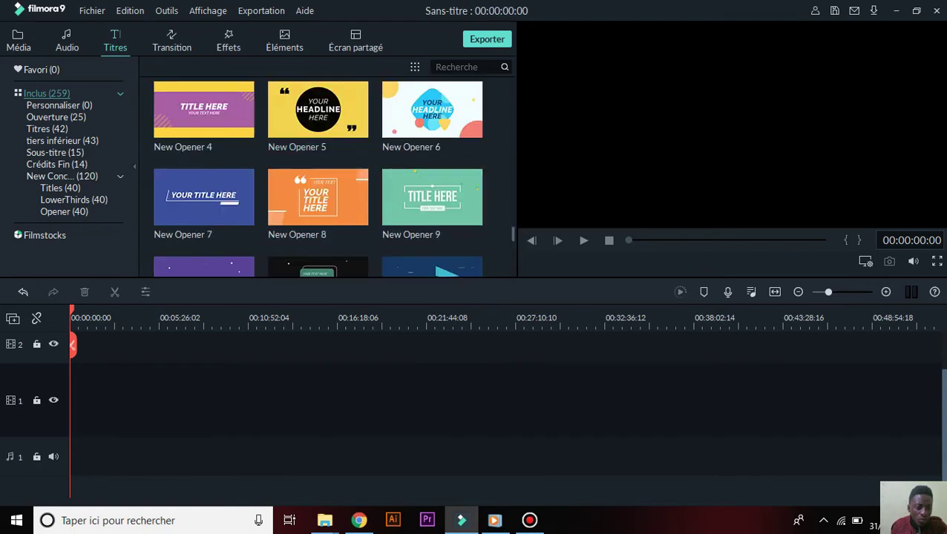
scroll(204, 109, up, 7)
scroll(204, 108, down, 10)
scroll(317, 178, down, 3)
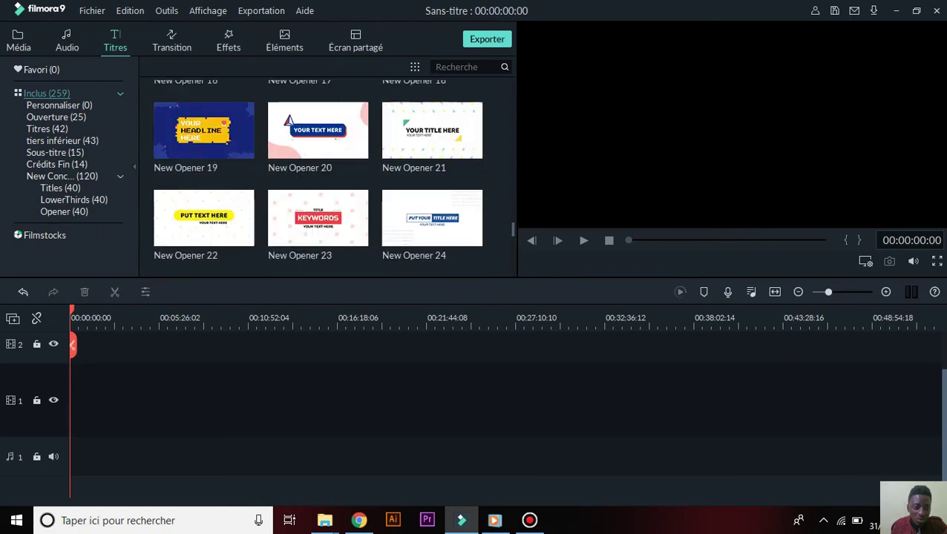
scroll(333, 178, down, 5)
scroll(318, 178, down, 4)
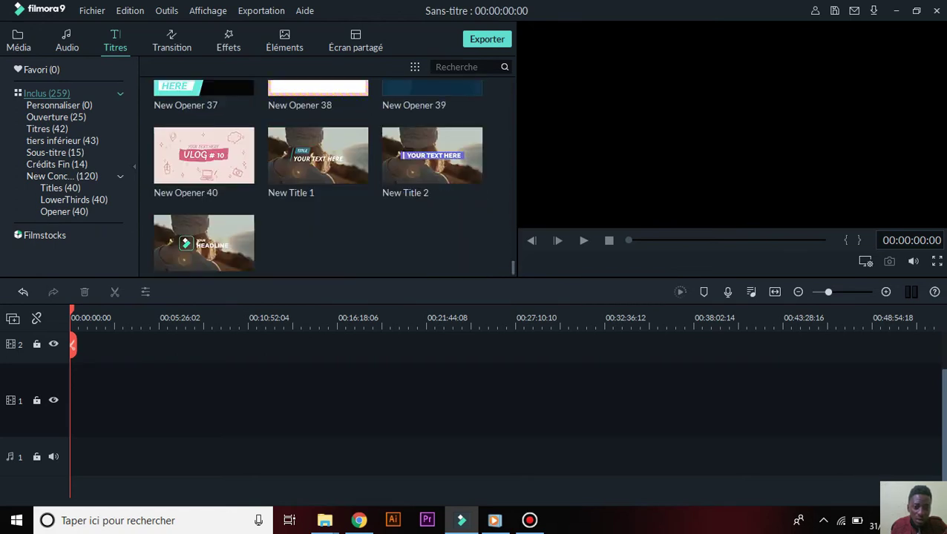
scroll(317, 178, up, 11)
scroll(333, 178, up, 20)
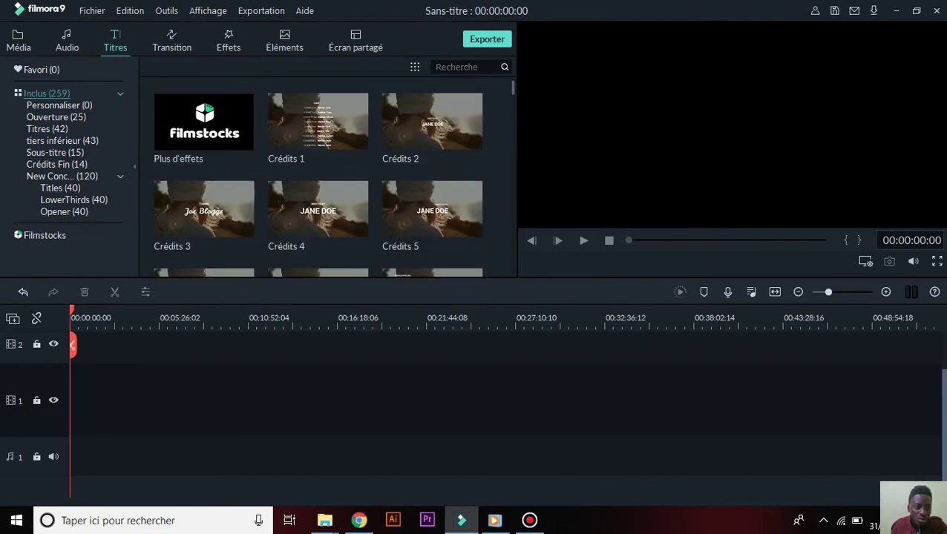
Add the New Opener 2 title template to video track 1 at the start of the timeline.
scroll(332, 178, down, 15)
scroll(317, 217, down, 4)
scroll(317, 217, up, 4)
click(317, 217)
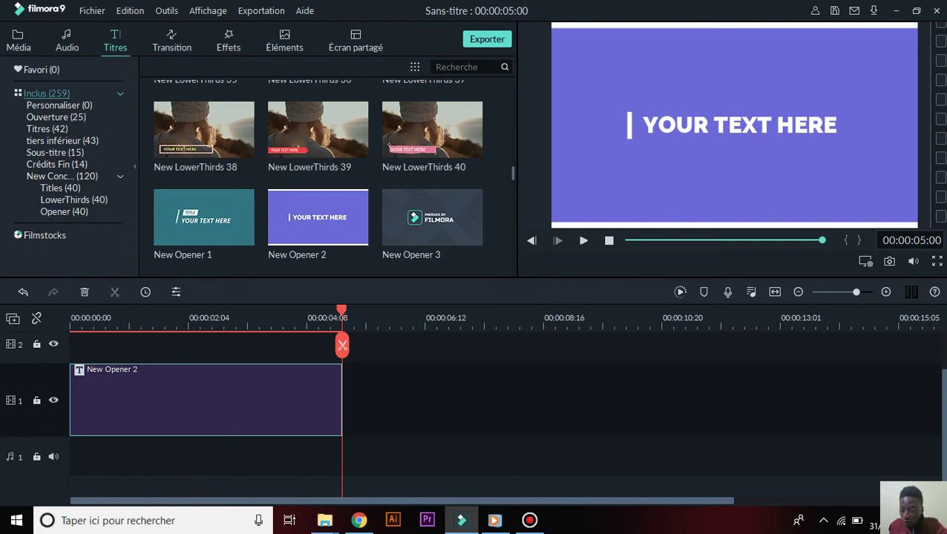
key(ctrl+minus)
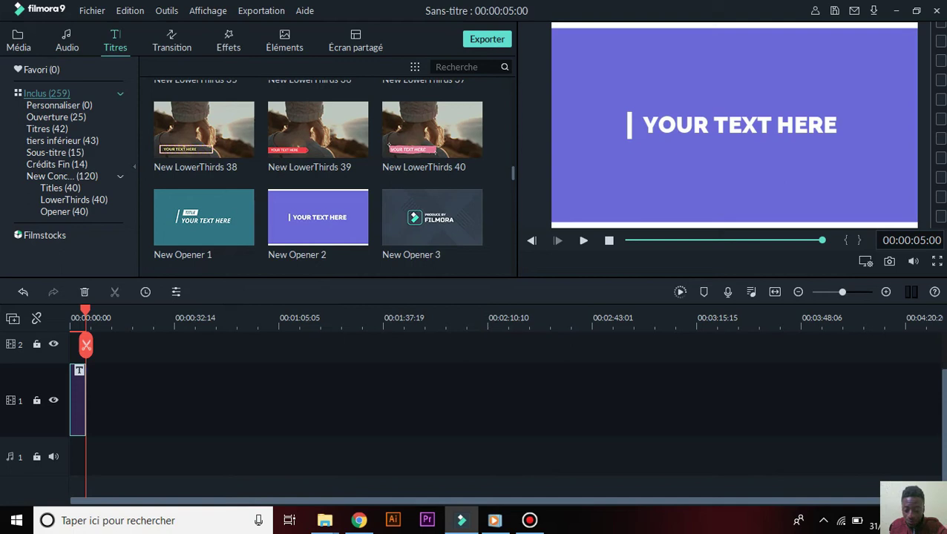
mouse_move(913, 261)
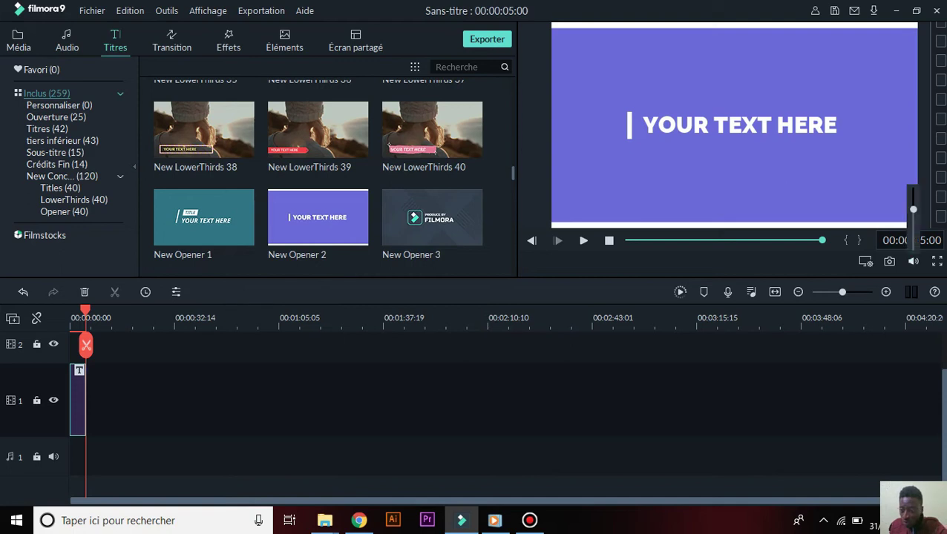
Lower the preview's playback volume and return the playhead to the start of the timeline.
mouse_move(912, 209)
mouse_down()
mouse_move(913, 227)
mouse_move(912, 195)
mouse_up()
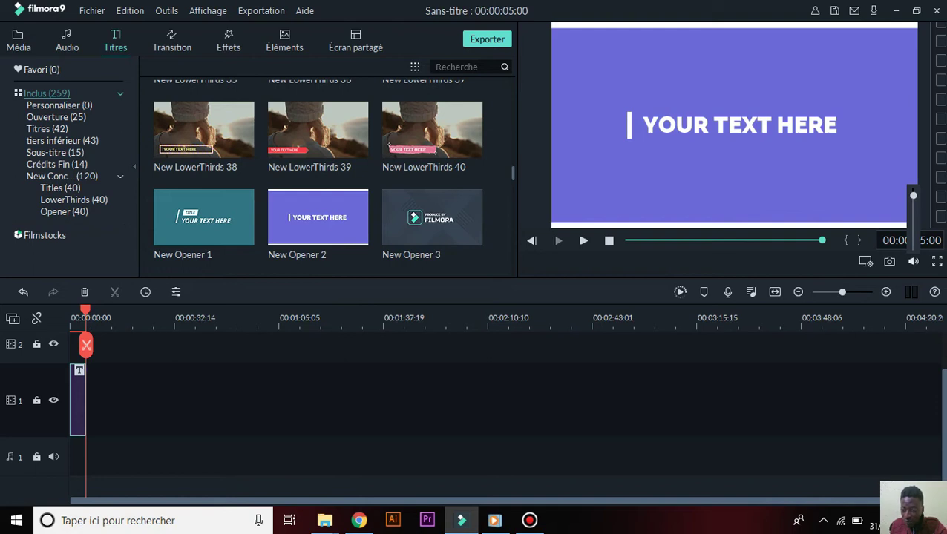
drag(912, 195, 913, 222)
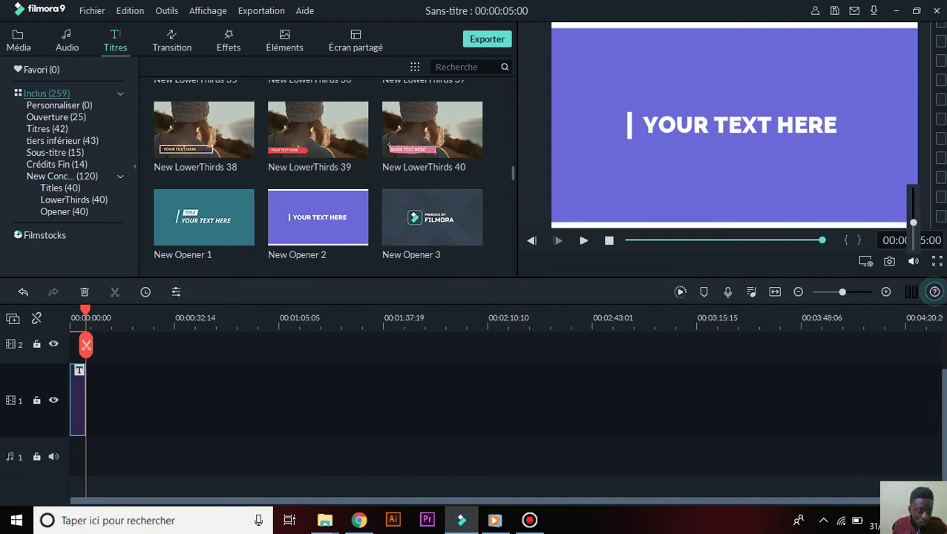
drag(85, 310, 72, 310)
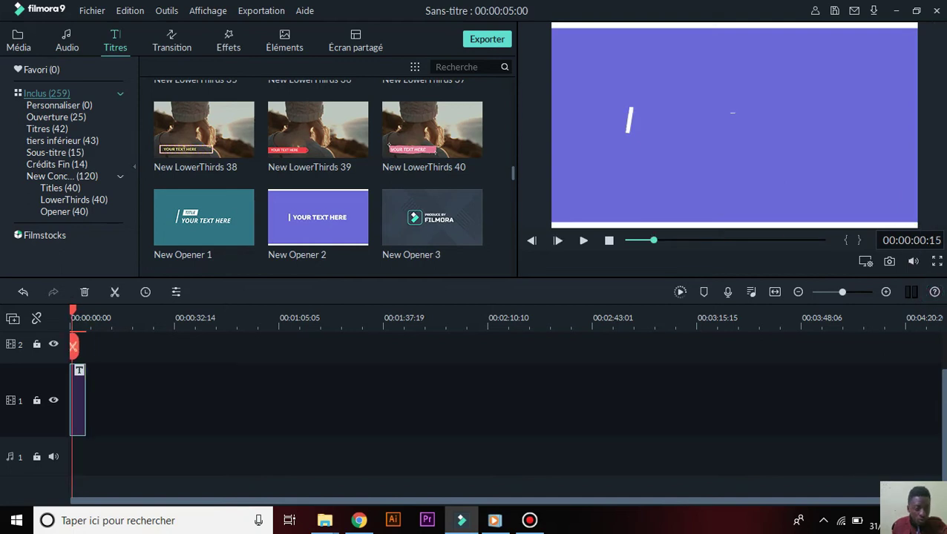
key(Home)
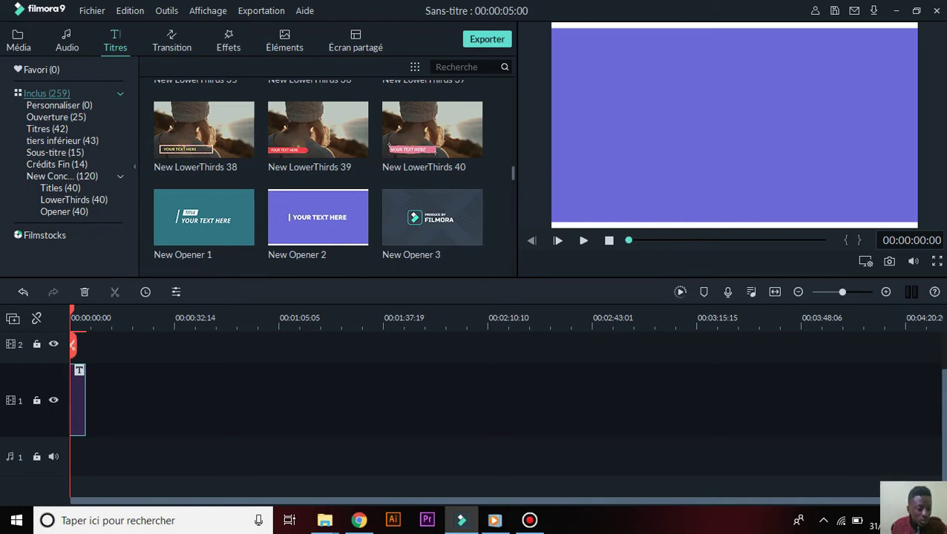
Replace the placeholder text of the opener title on video track 1 with "Abonner vous".
right_click(81, 401)
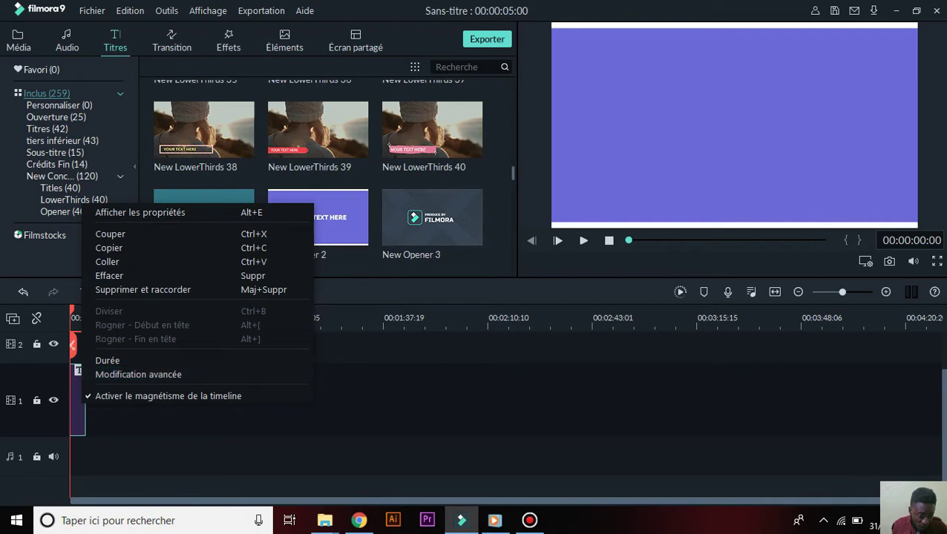
key(Escape)
double_click(79, 401)
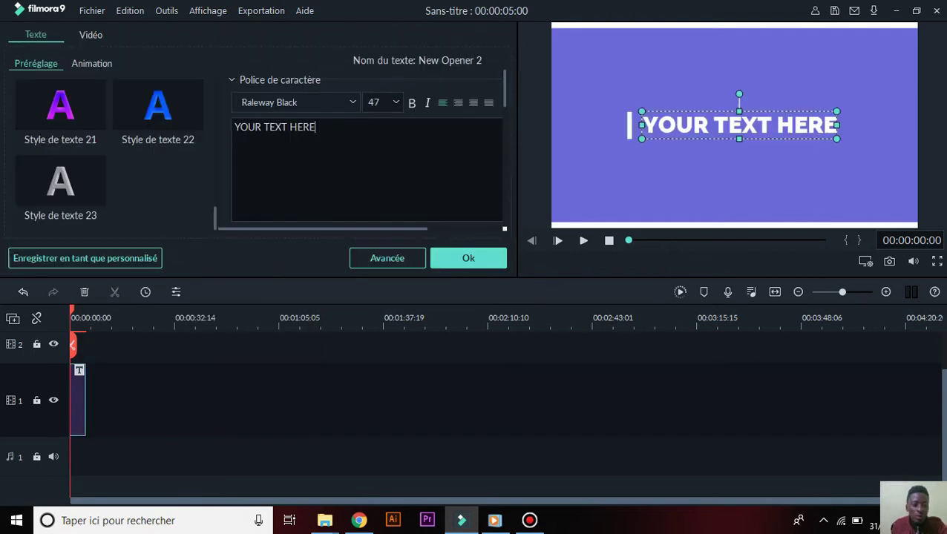
key(ctrl+a)
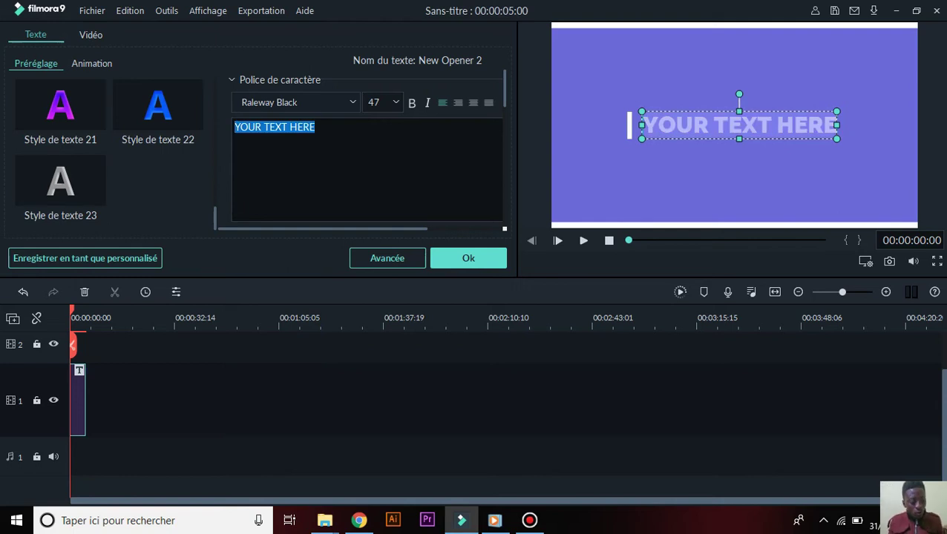
text(Abonner vous)
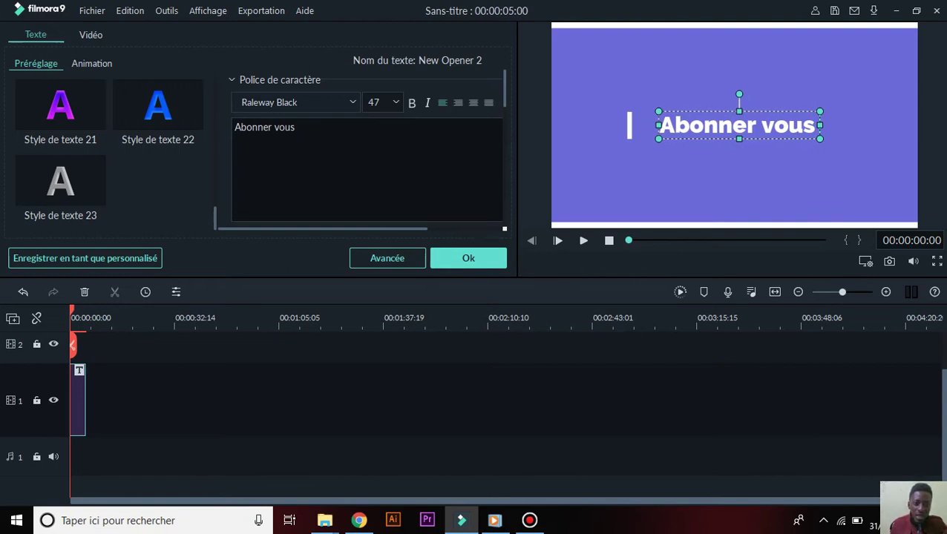
Set the title text's font size to 48 and make it bold and italic.
click(377, 102)
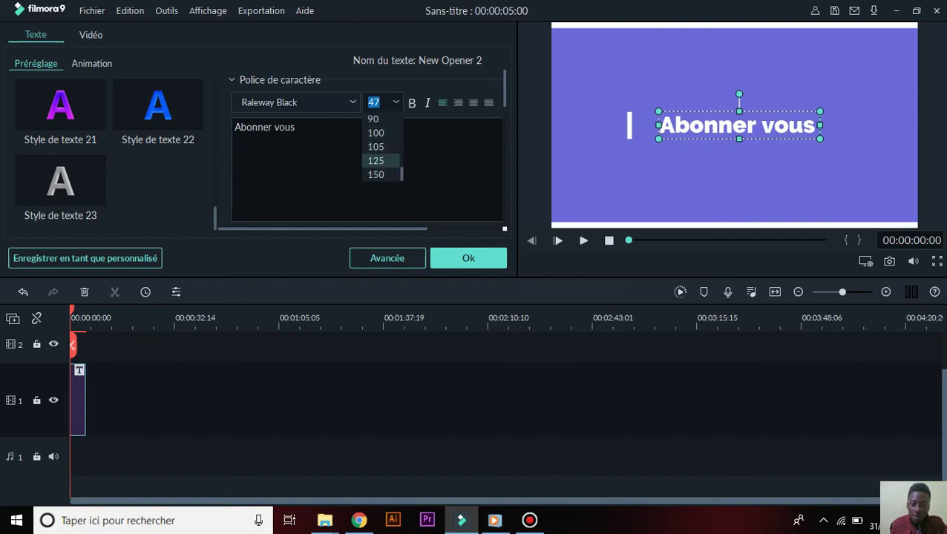
click(376, 161)
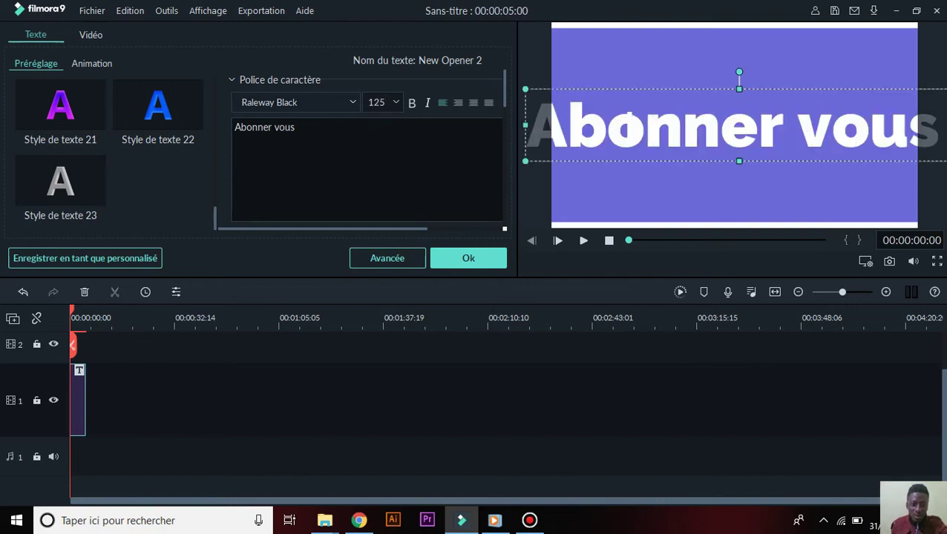
click(383, 102)
scroll(373, 132, up, 2)
scroll(373, 146, up, 2)
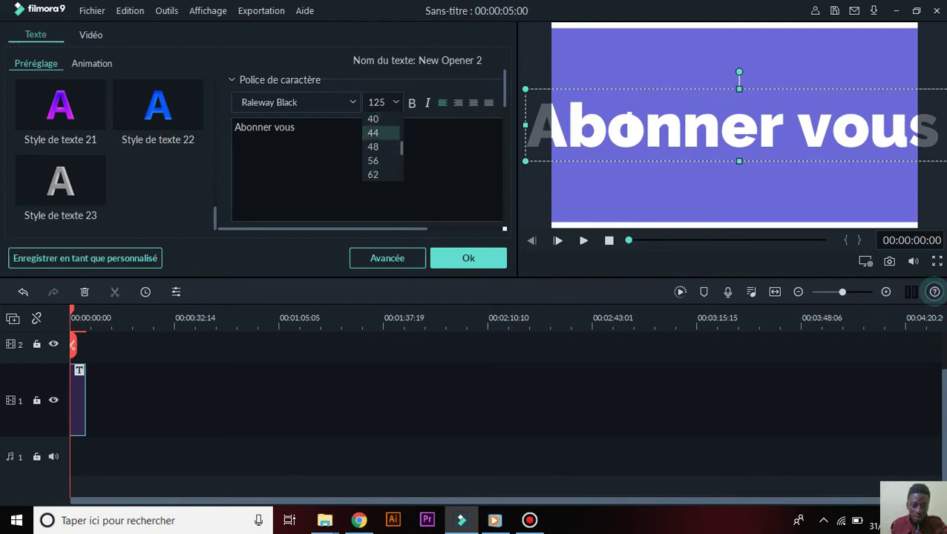
click(372, 146)
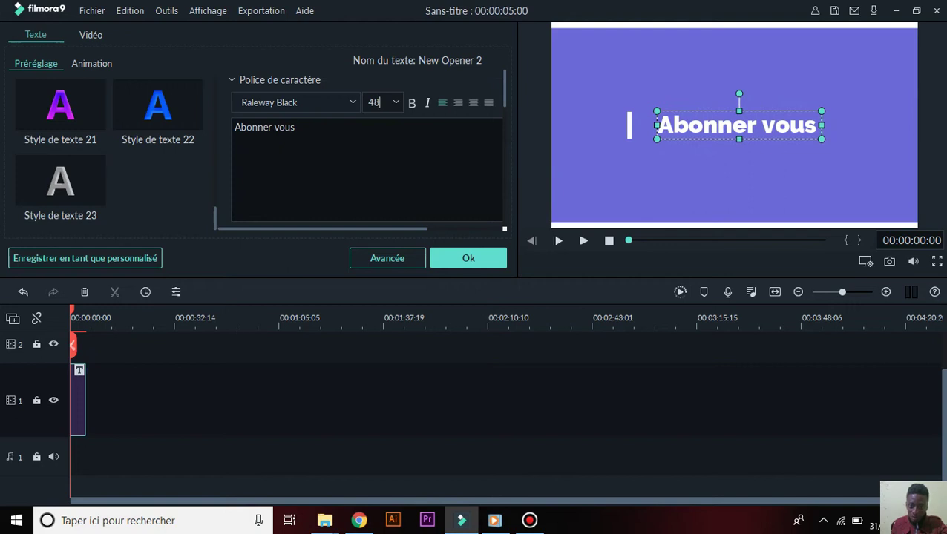
click(427, 102)
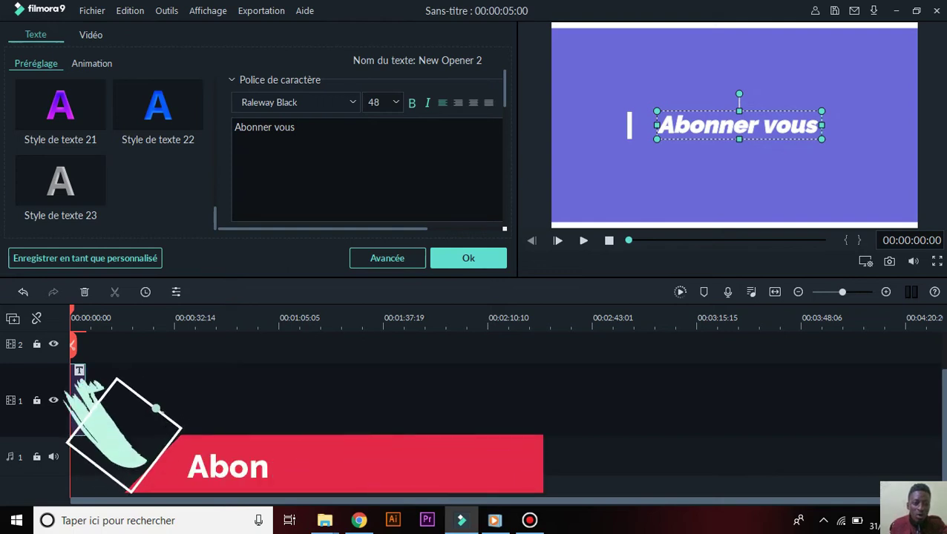
Examine the available fonts and the preset text styles for the title, from Style de texte 1 to Style de texte 23.
click(353, 103)
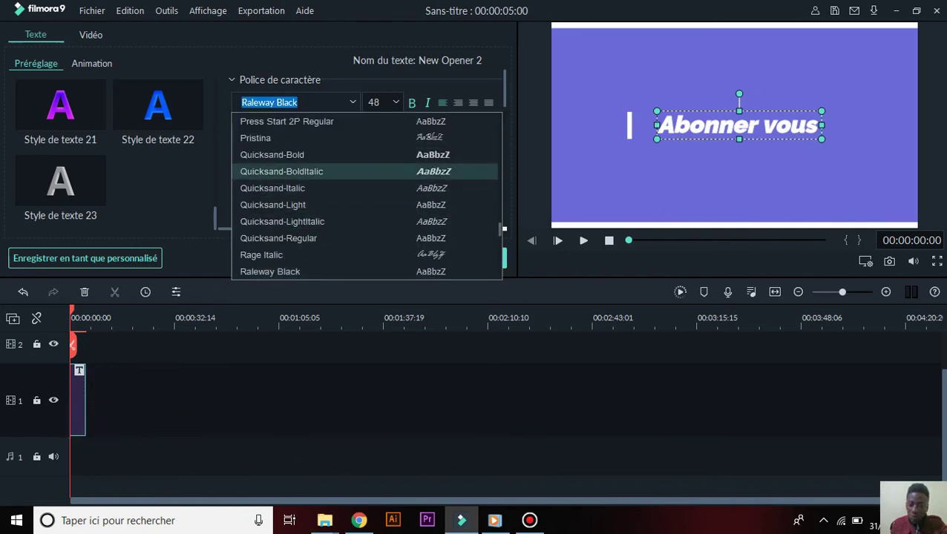
scroll(365, 198, up, 1)
scroll(364, 222, up, 15)
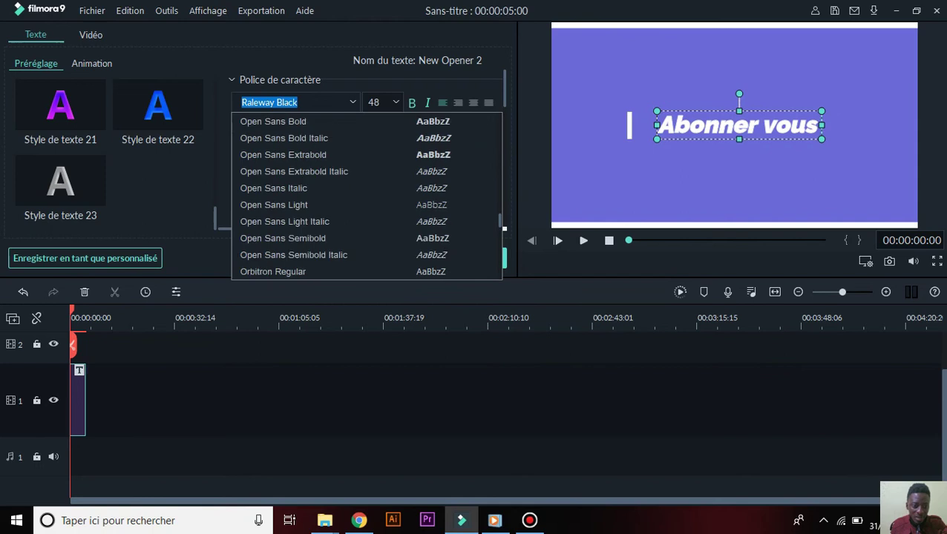
scroll(364, 208, up, 5)
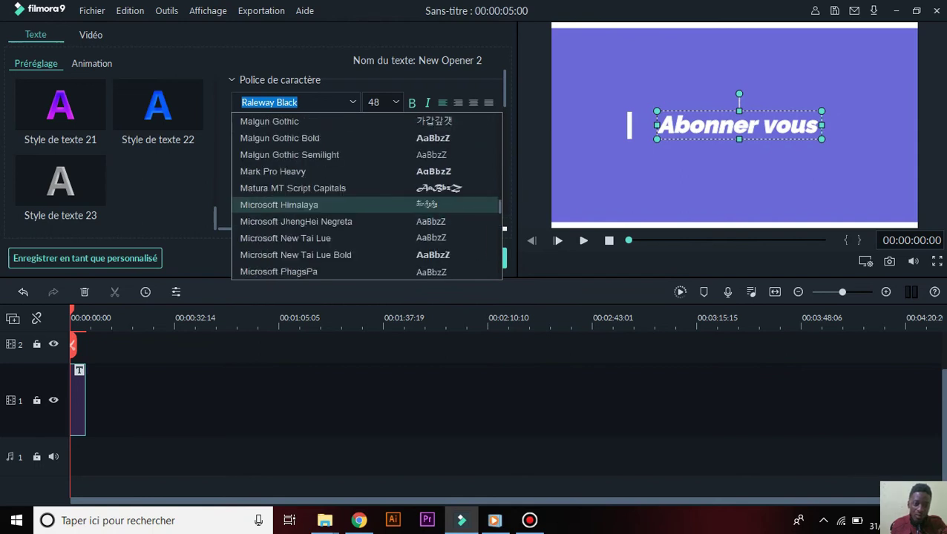
click(326, 102)
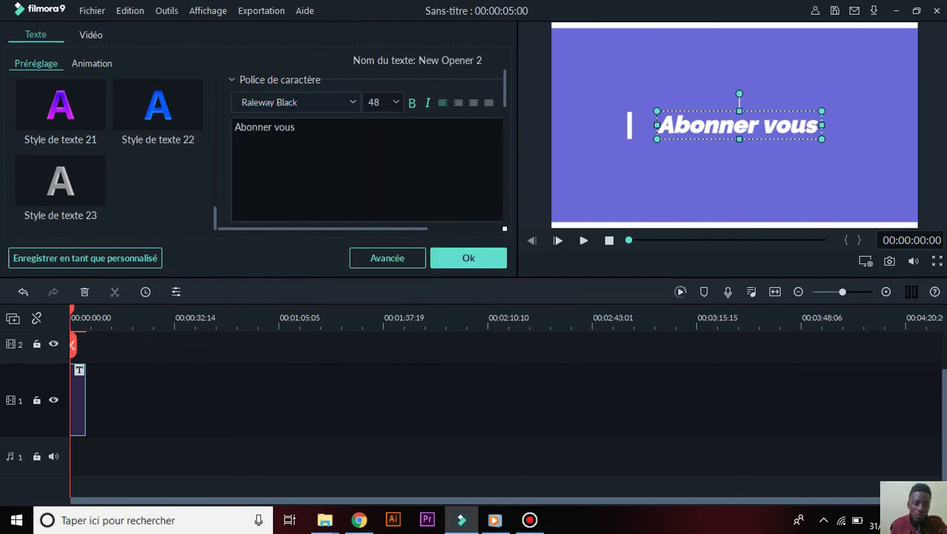
scroll(157, 107, up, 6)
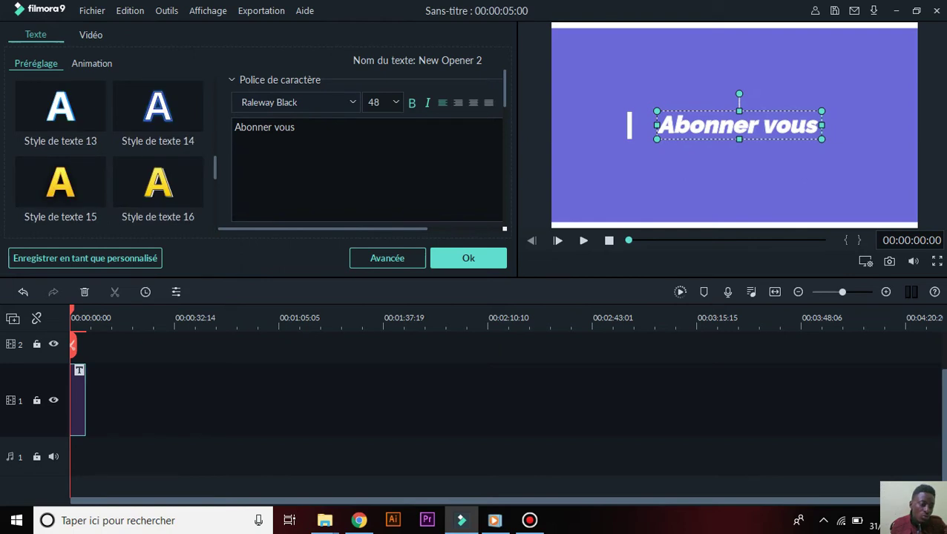
scroll(157, 106, up, 4)
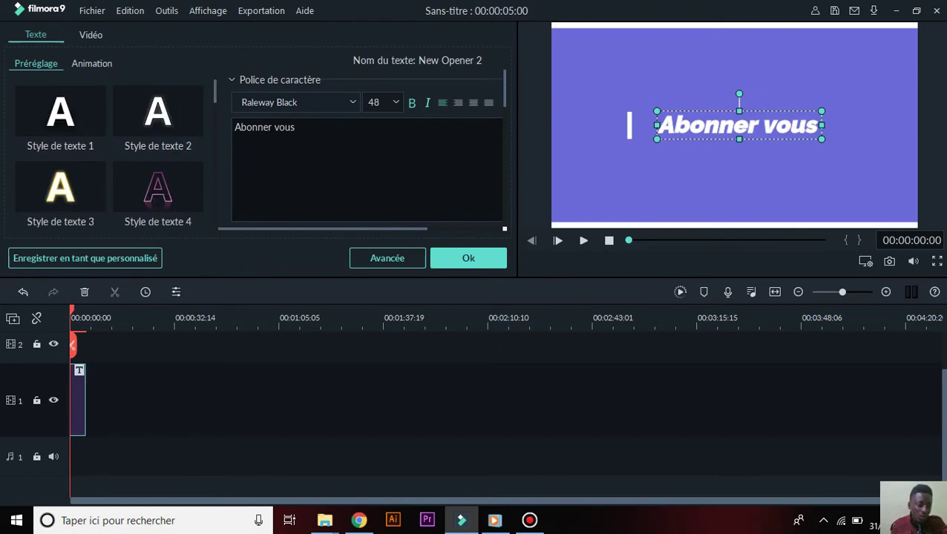
scroll(157, 106, down, 10)
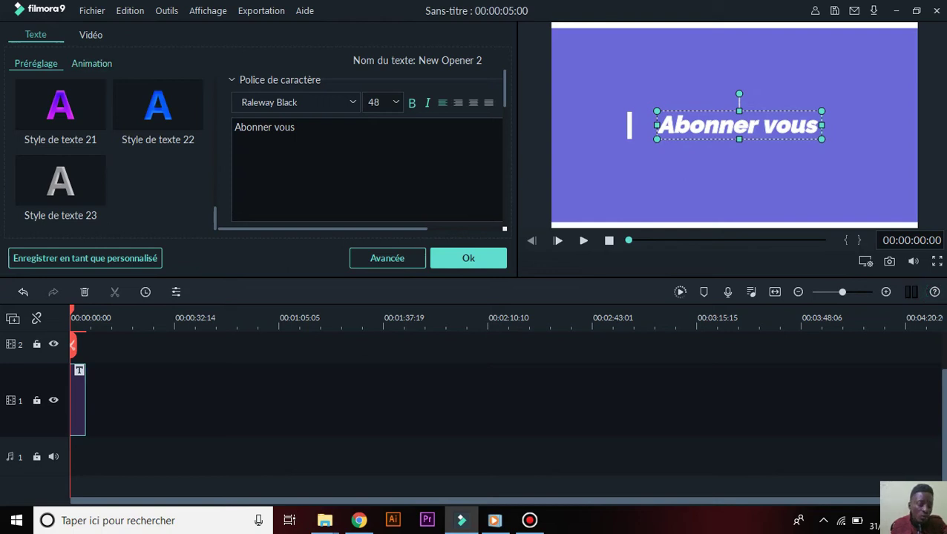
Examine the text animations available for the title, from Aucune animation down to the Fondu coulissant effects and back.
click(92, 64)
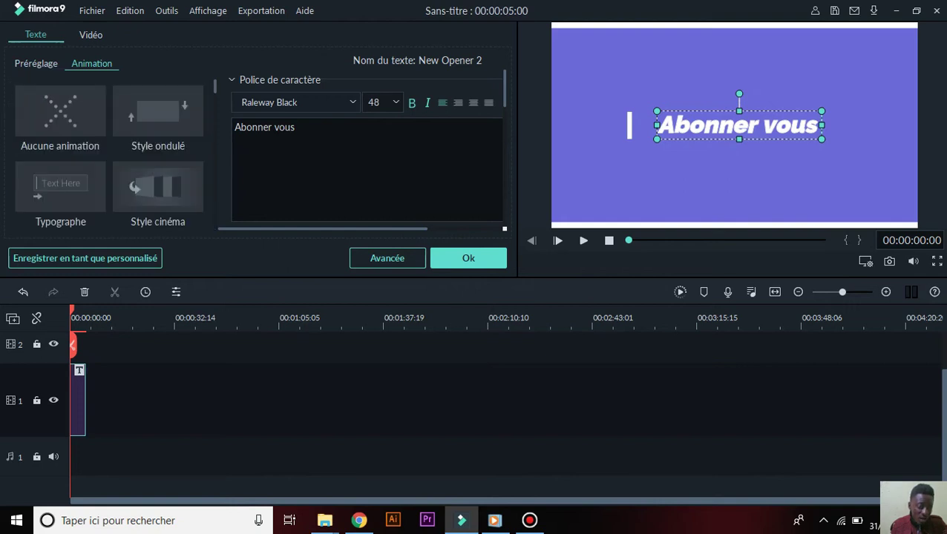
scroll(109, 156, down, 3)
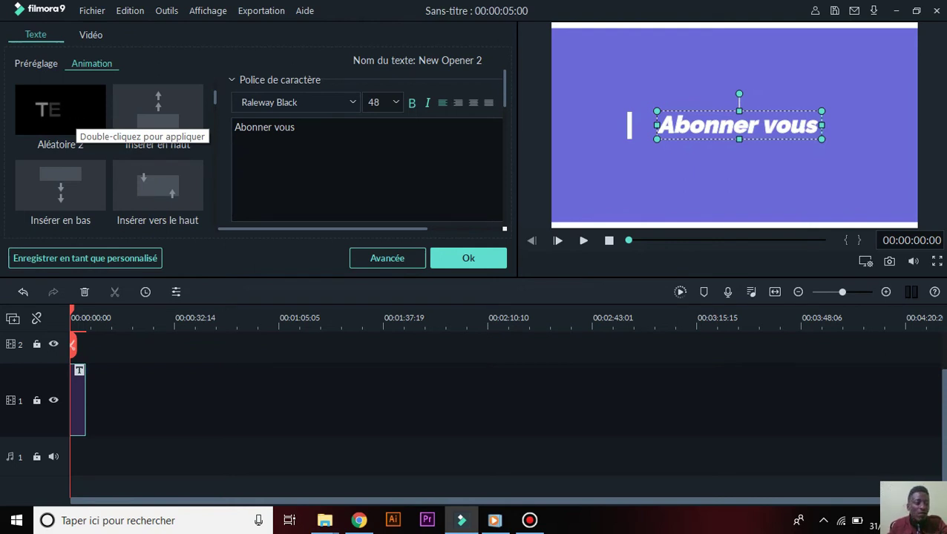
scroll(109, 156, down, 2)
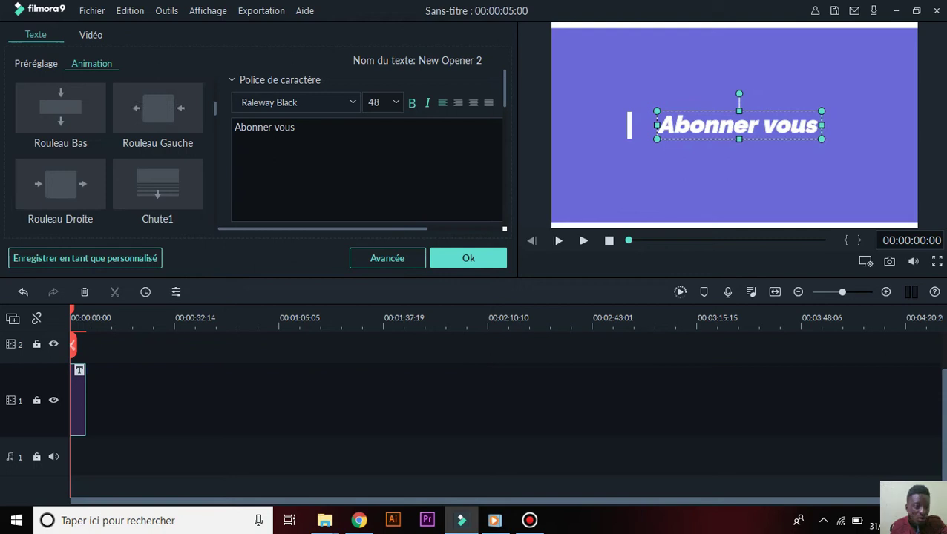
scroll(109, 152, down, 2)
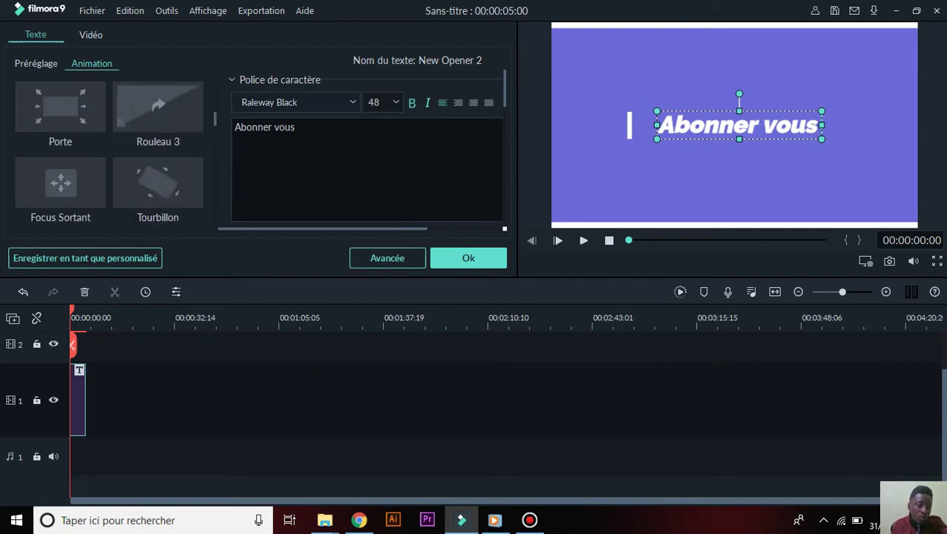
scroll(110, 153, down, 2)
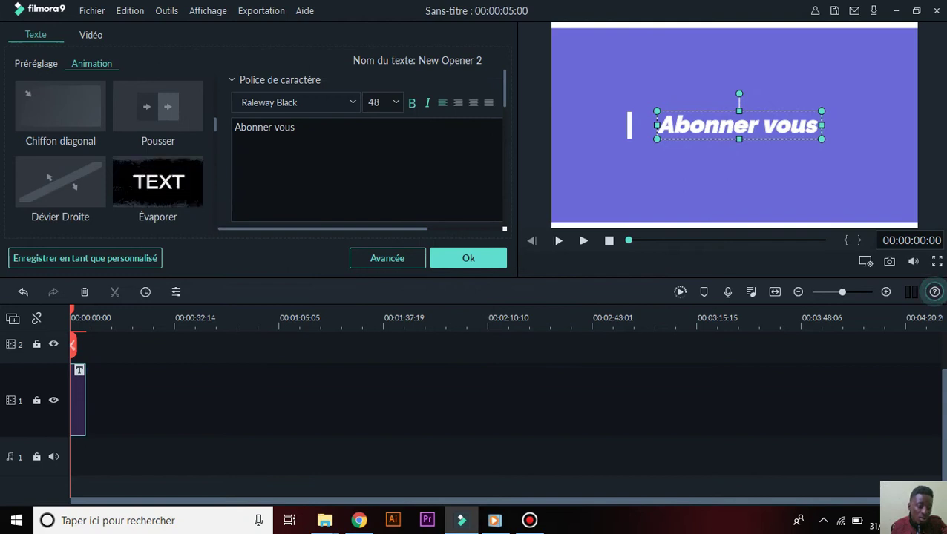
scroll(178, 193, down, 2)
scroll(158, 182, down, 2)
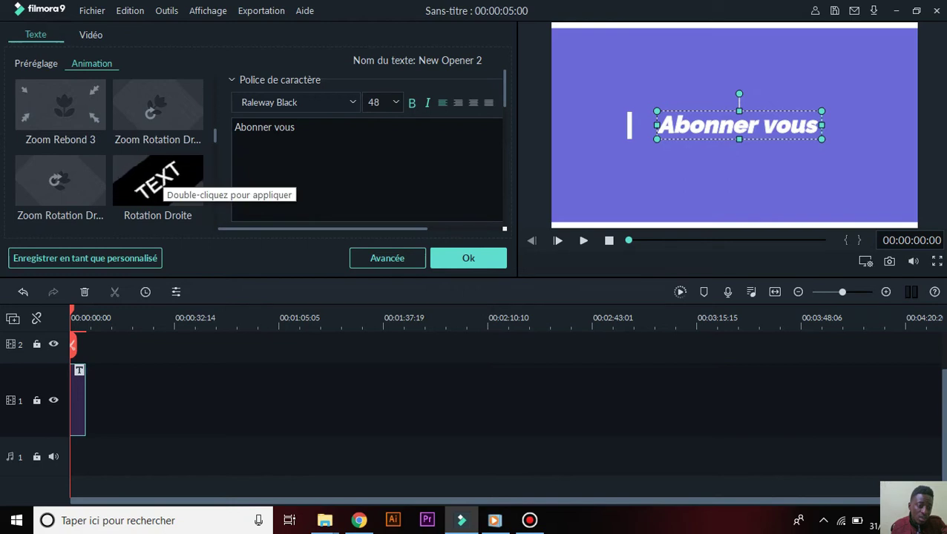
scroll(167, 186, down, 2)
scroll(158, 182, down, 6)
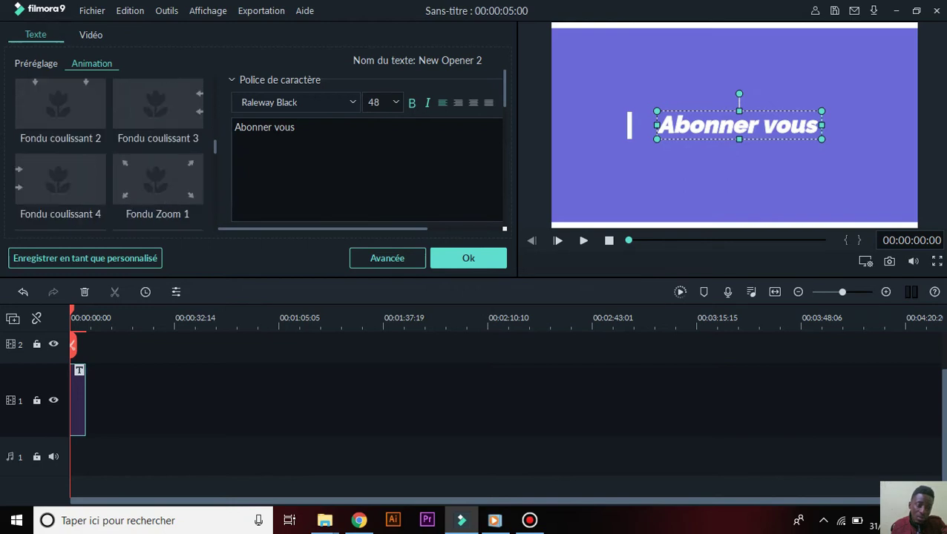
scroll(158, 182, up, 2)
scroll(158, 182, down, 2)
scroll(158, 182, up, 6)
scroll(158, 181, up, 8)
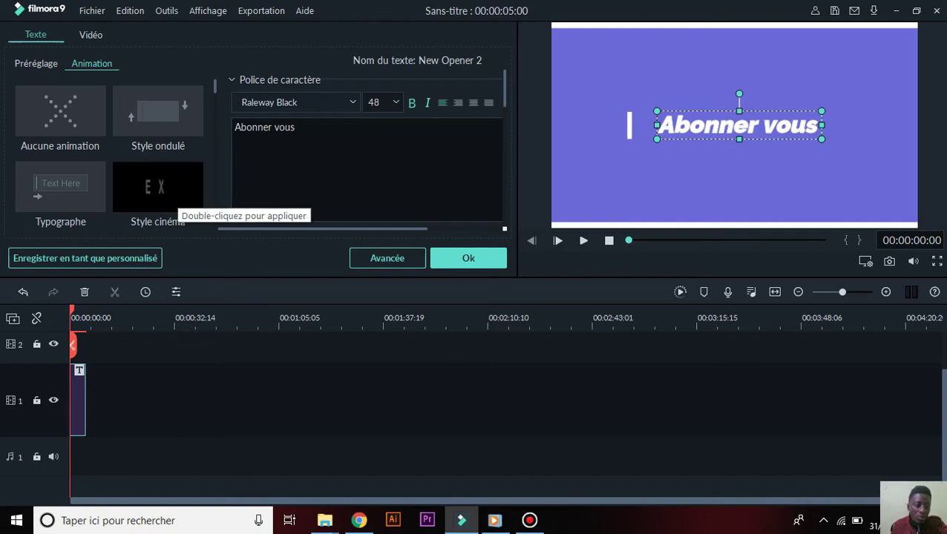
Try the Style cinéma, Typographe and Insérer en haut animations on the title text.
double_click(172, 199)
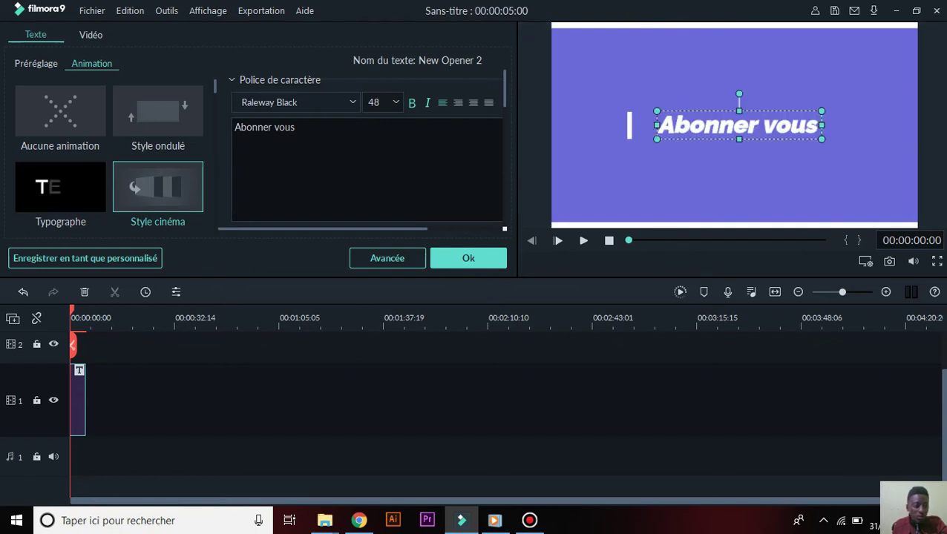
double_click(61, 188)
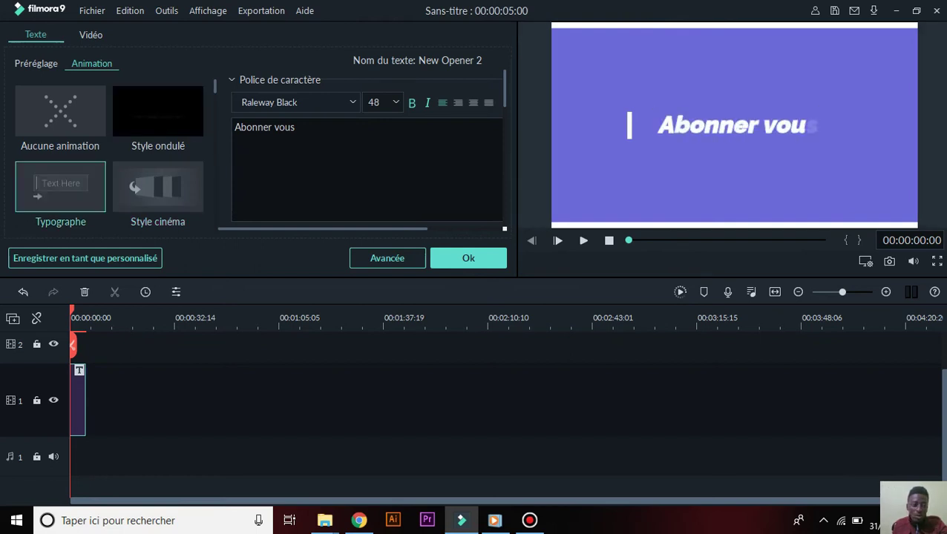
scroll(157, 119, down, 3)
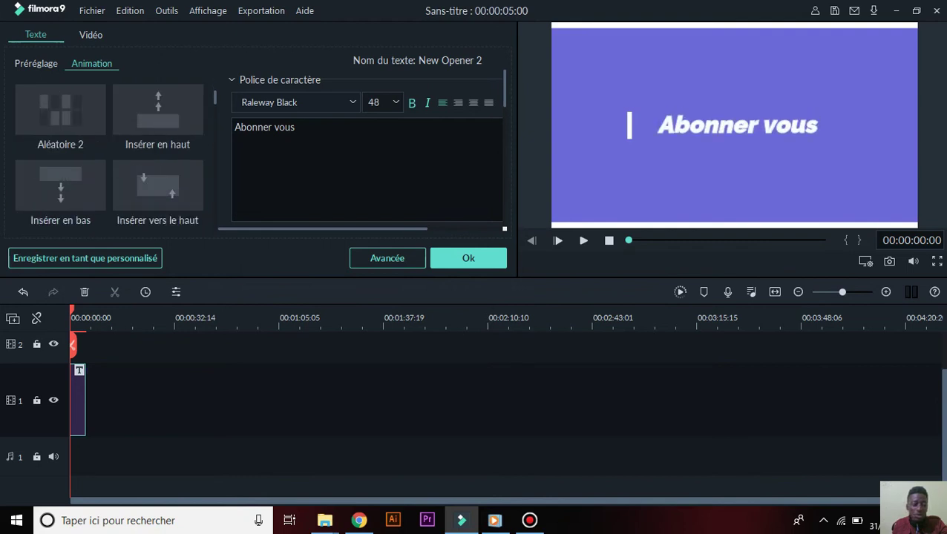
double_click(157, 110)
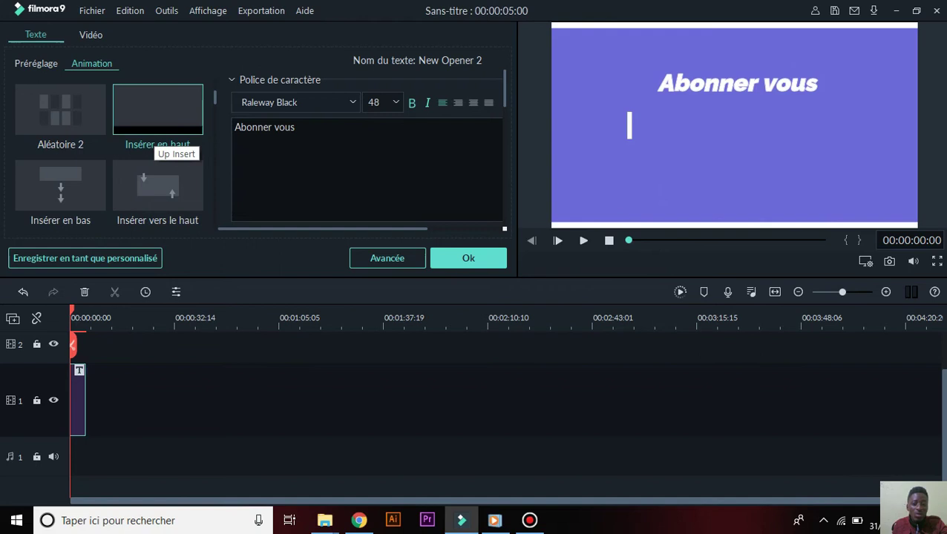
Apply the Style ondulé animation to the title and return to the project media in Dossier 2.
scroll(156, 137, up, 3)
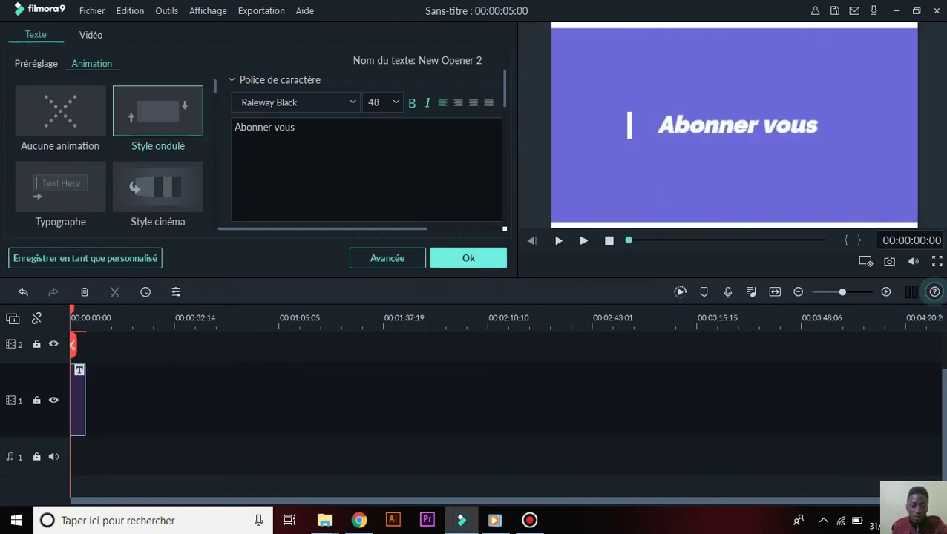
click(468, 258)
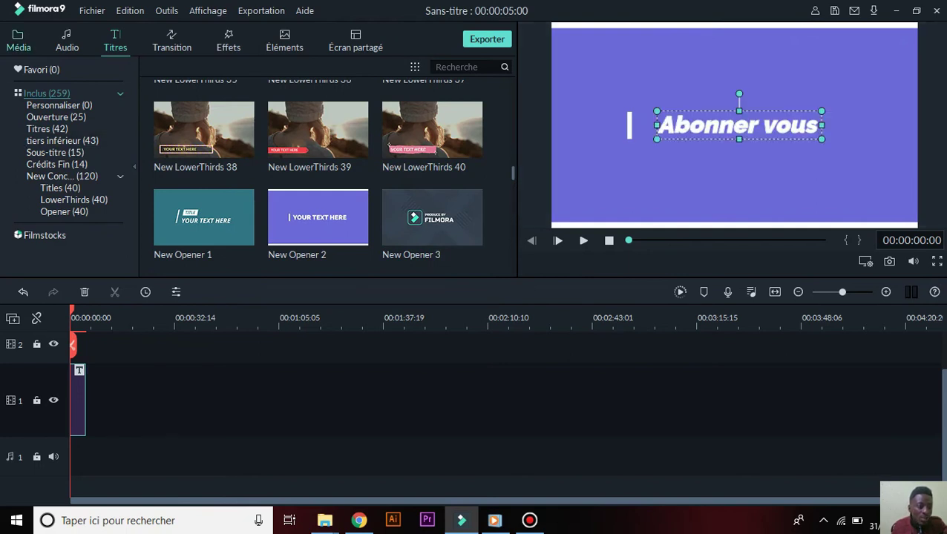
click(19, 41)
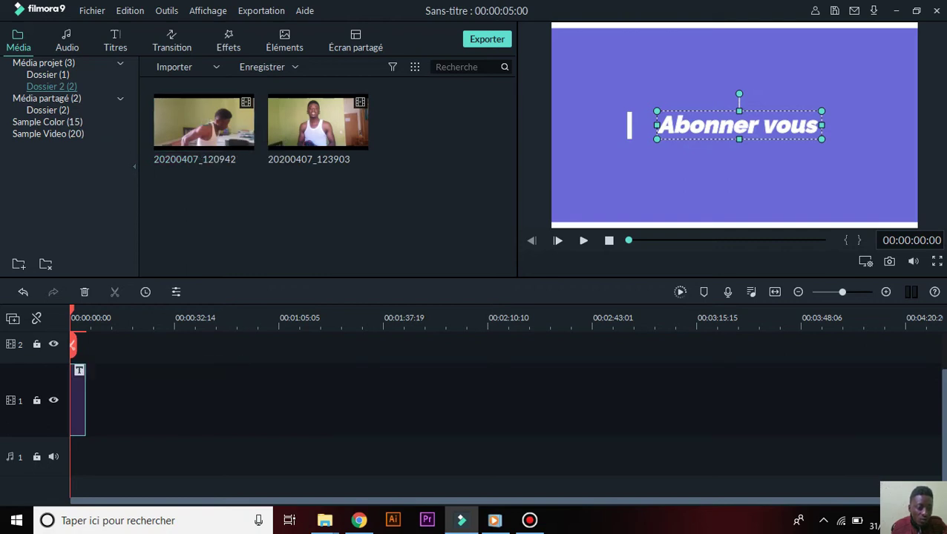
Append clips 20200407_120942 and 20200407_123903 after the opener title on video track 1, matching the project to the media at 2224 x 1080 30fps.
drag(72, 344, 85, 359)
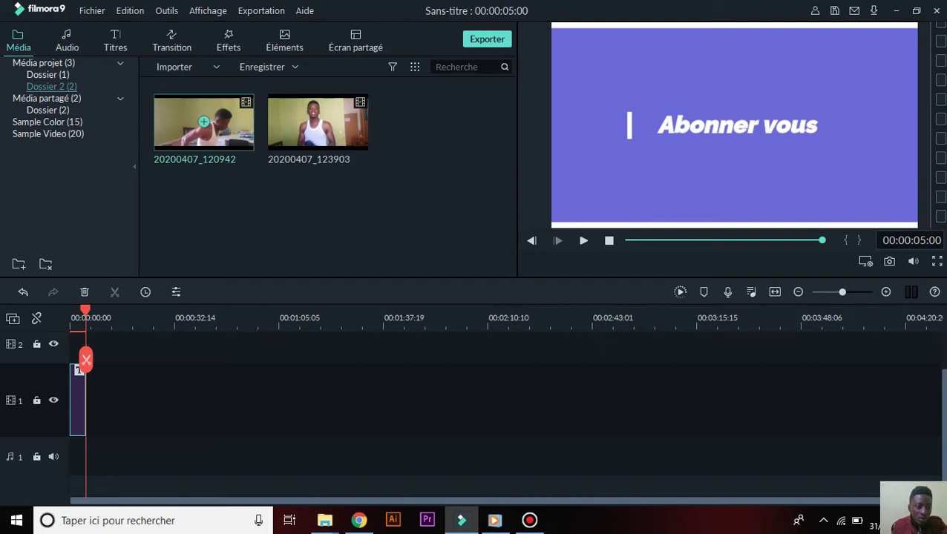
click(203, 122)
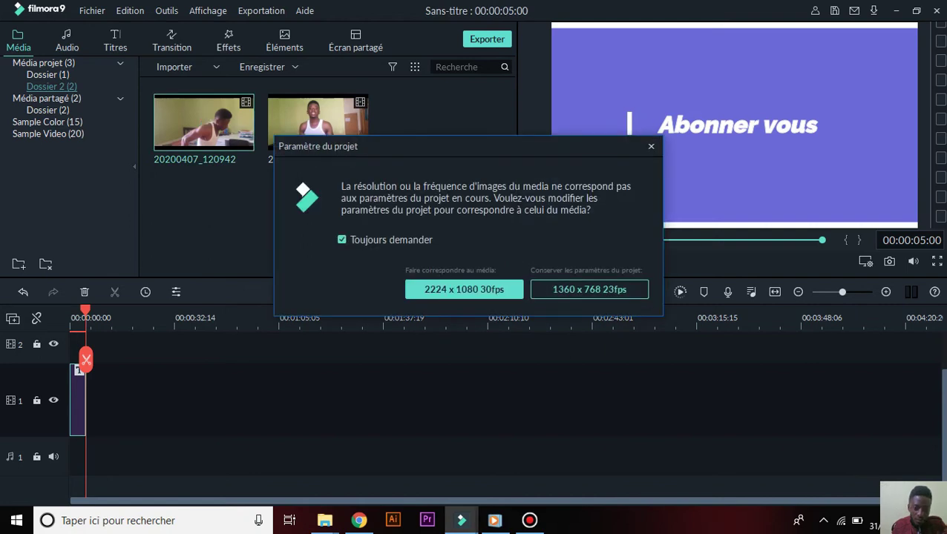
click(464, 290)
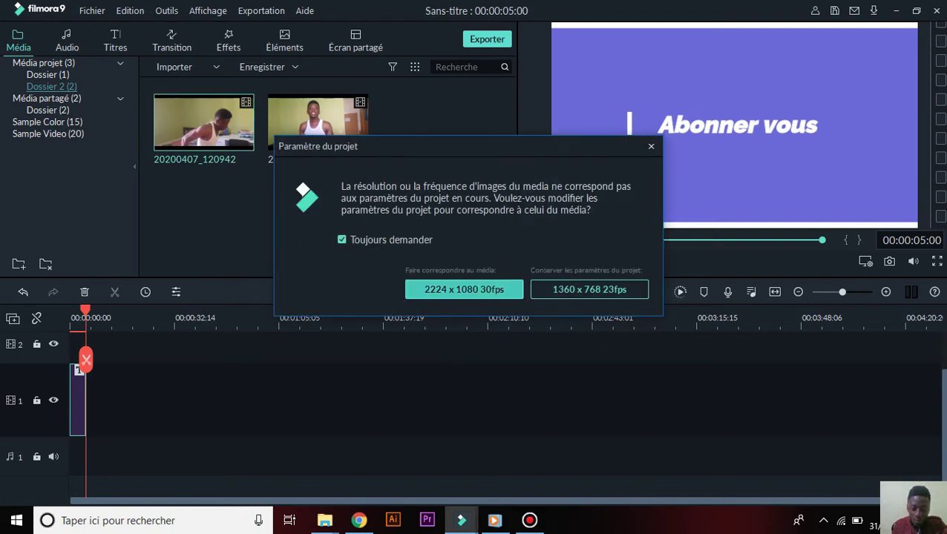
drag(201, 360, 200, 379)
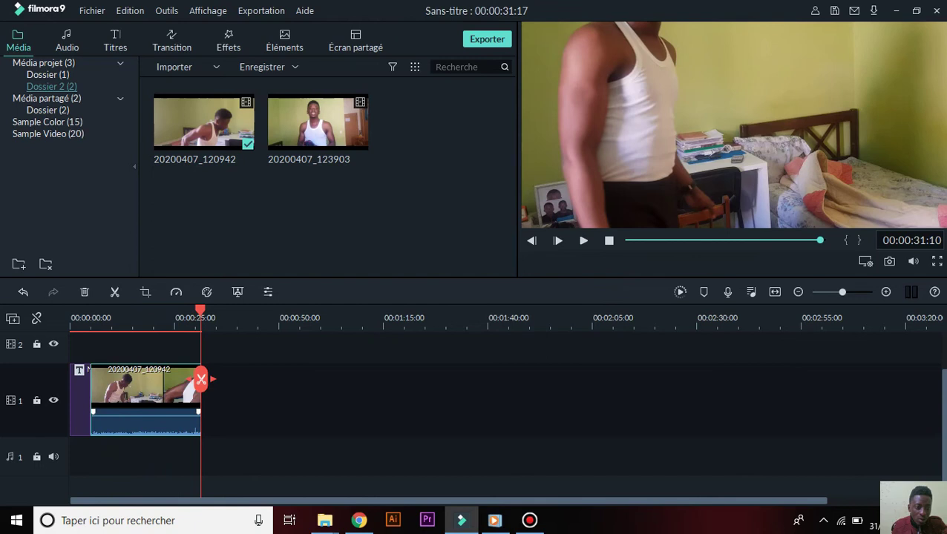
click(317, 121)
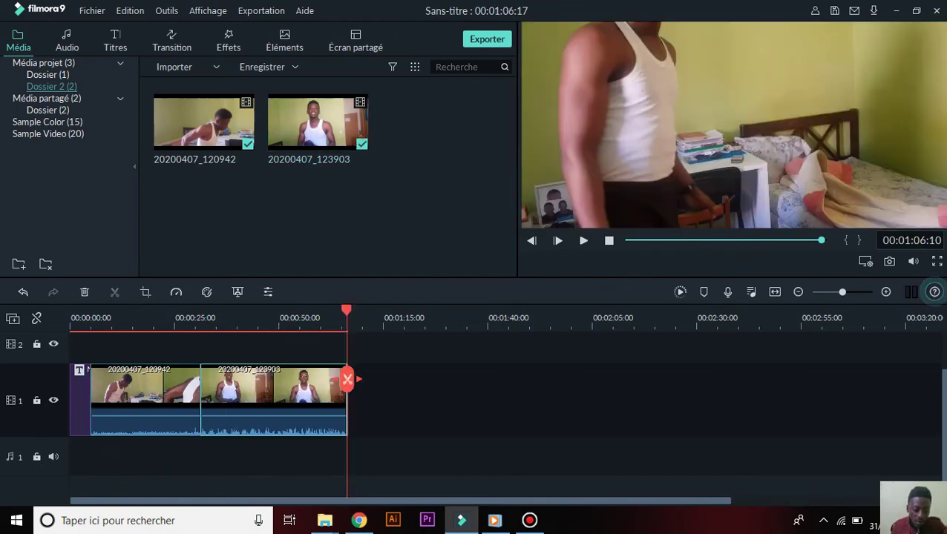
Add the Malachi 2. 2 music from the first project folder to audio track 1, beginning at 00:00:00:00.
drag(347, 380, 72, 382)
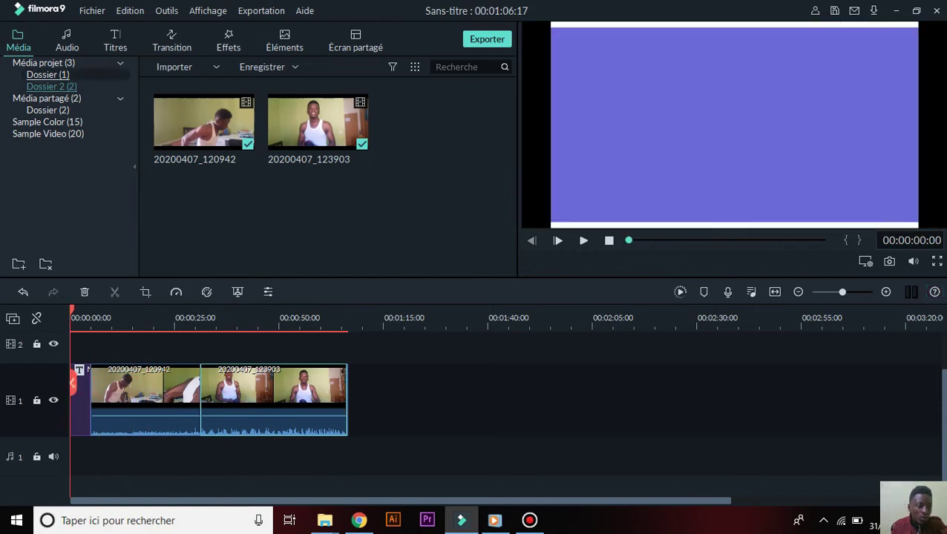
click(49, 75)
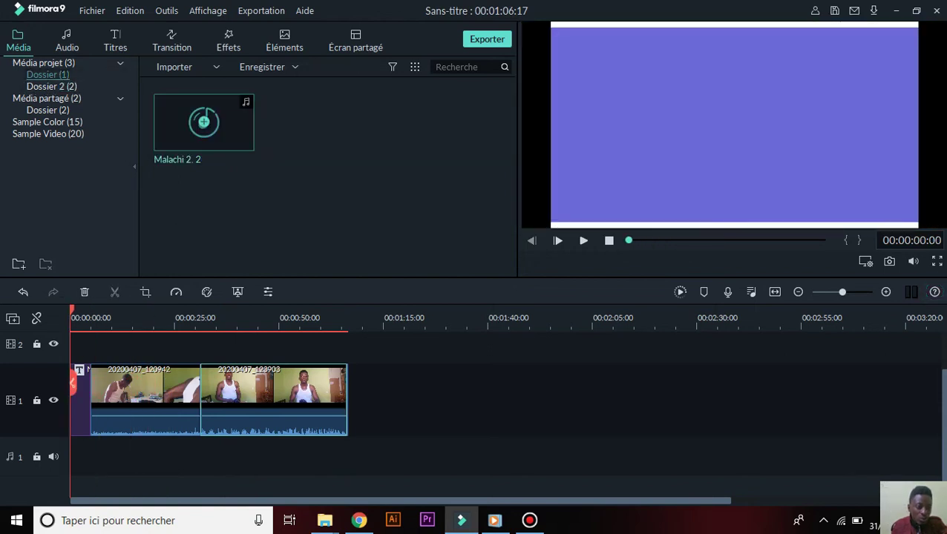
click(203, 122)
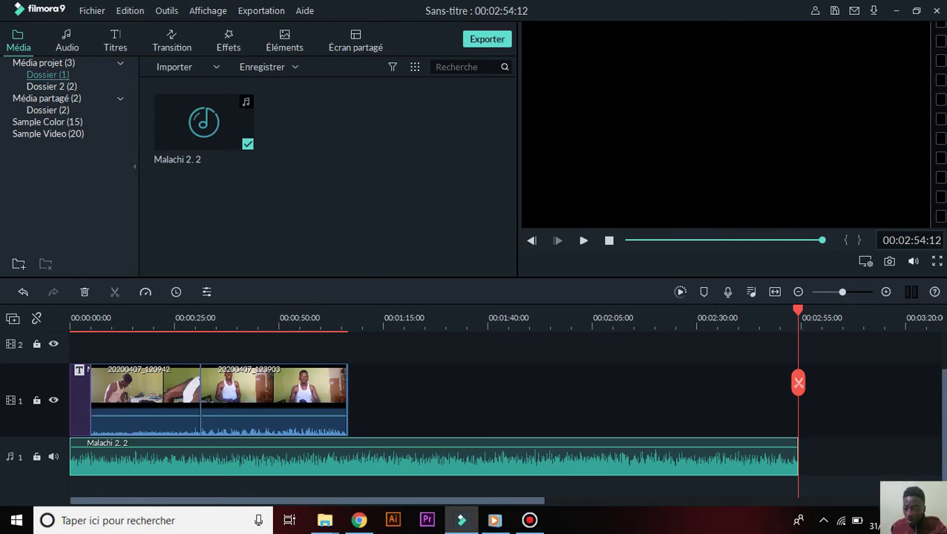
Play back the timeline with the music and raise the system speaker volume.
key(space)
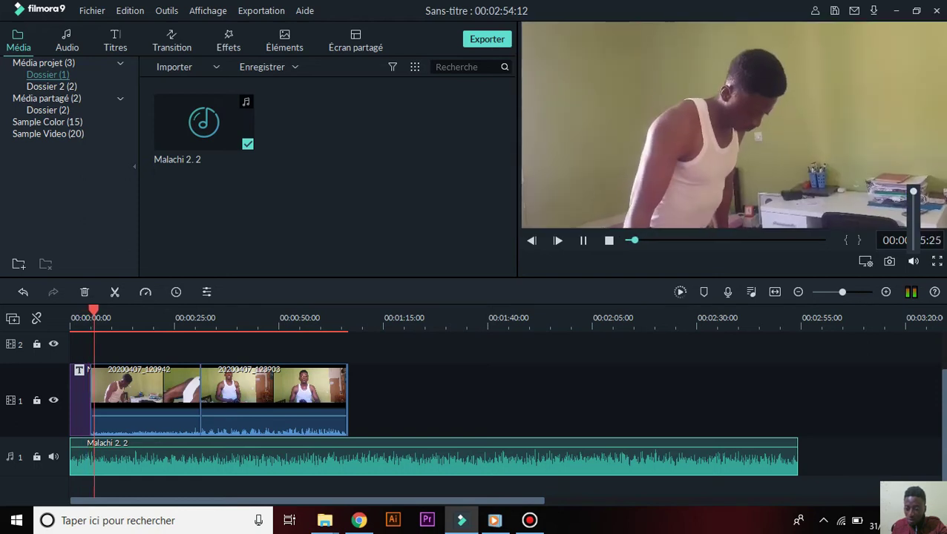
click(823, 520)
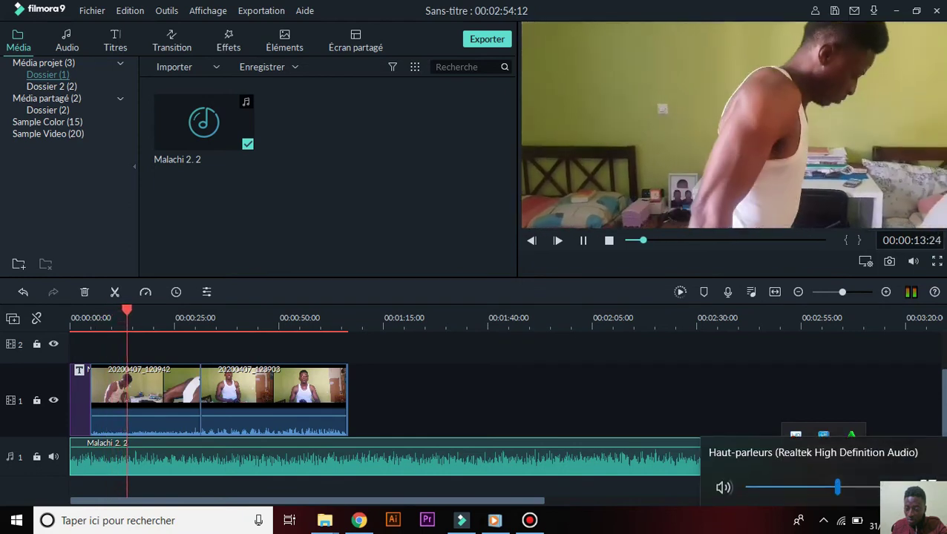
drag(837, 487, 865, 488)
click(742, 401)
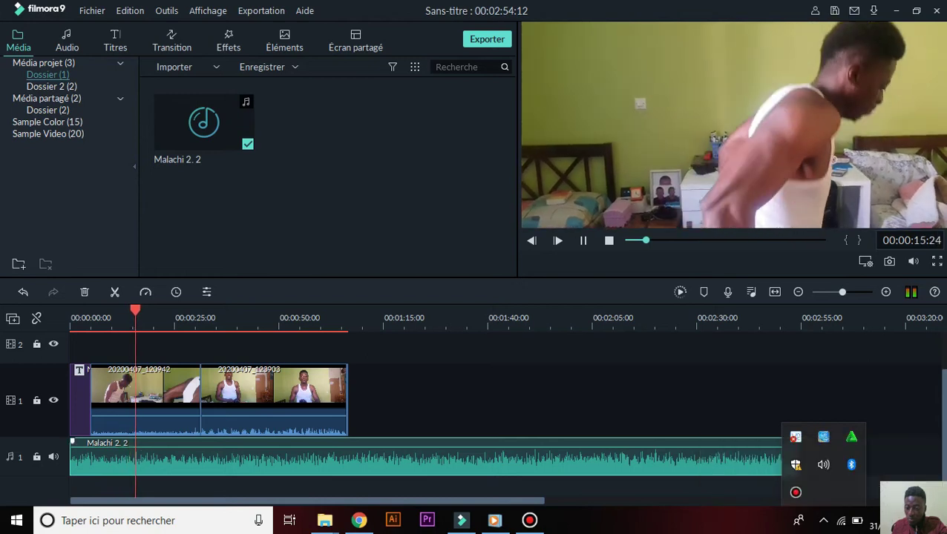
Lower the preview player's volume to about half, then stop playback and return the playhead to the start.
click(914, 261)
drag(913, 192, 914, 221)
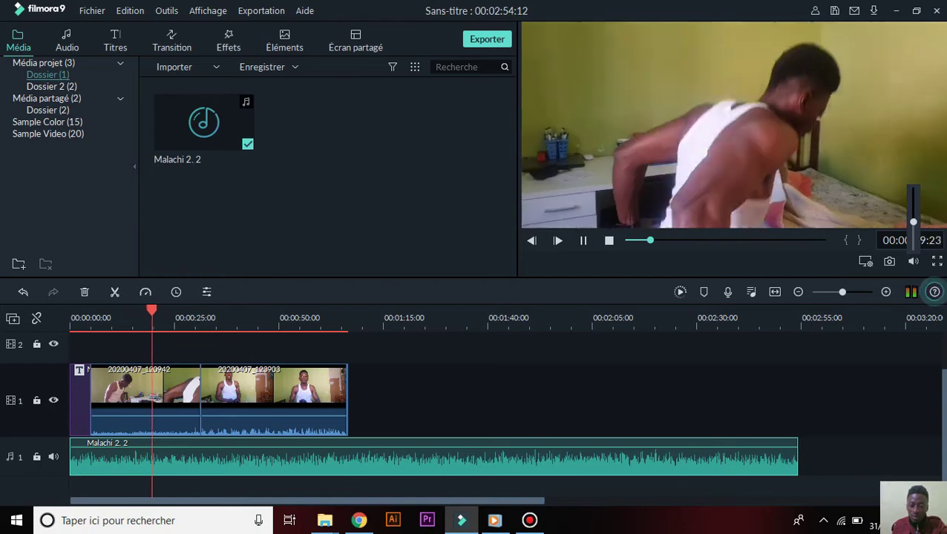
click(158, 383)
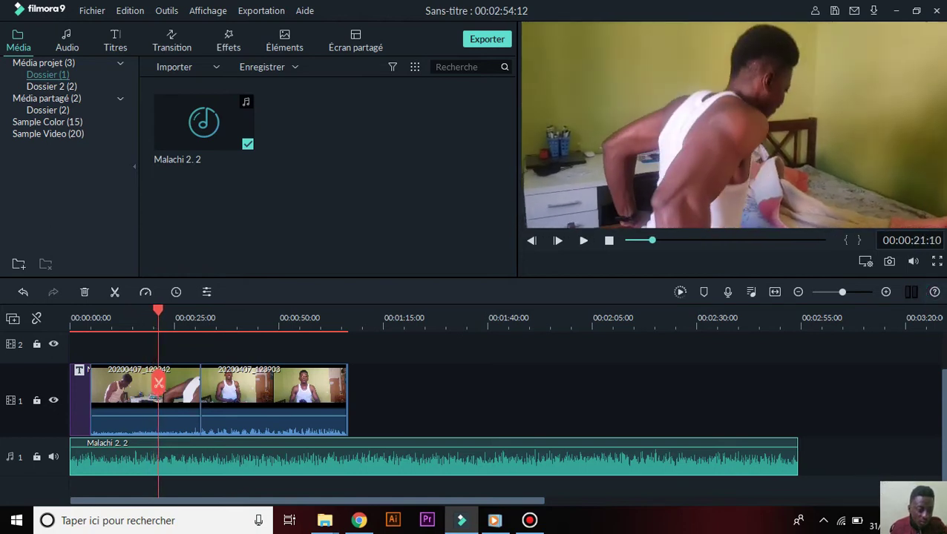
drag(158, 382, 72, 382)
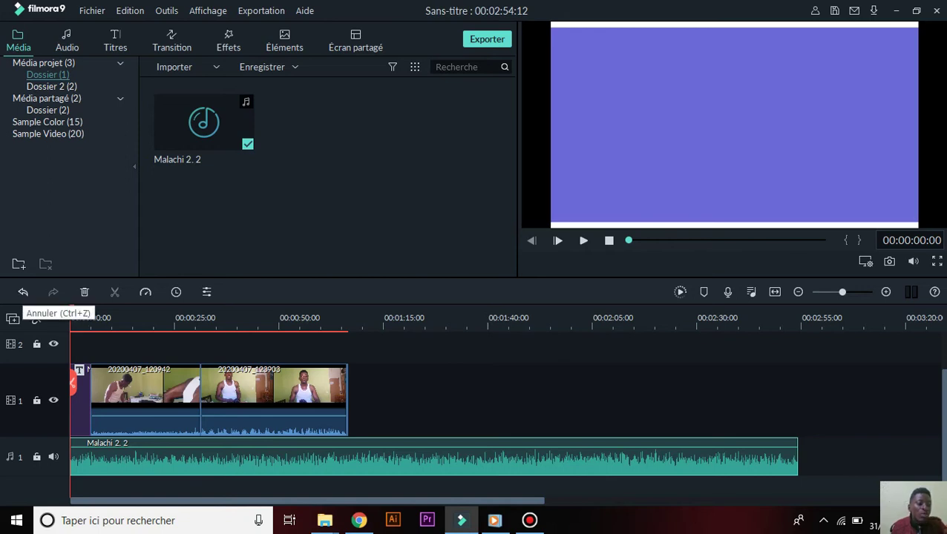
Undo the addition of the Malachi 2. 2 music and redo it.
click(23, 292)
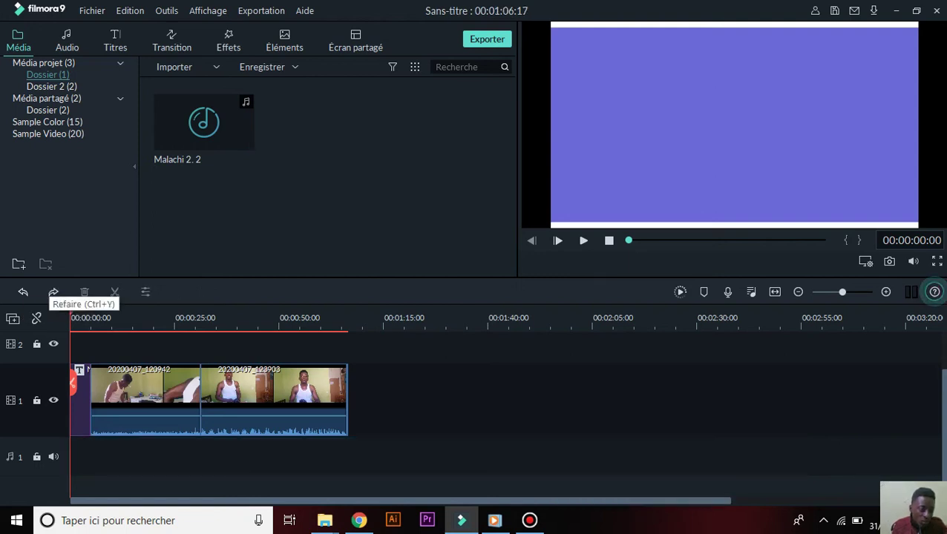
key(ctrl+y)
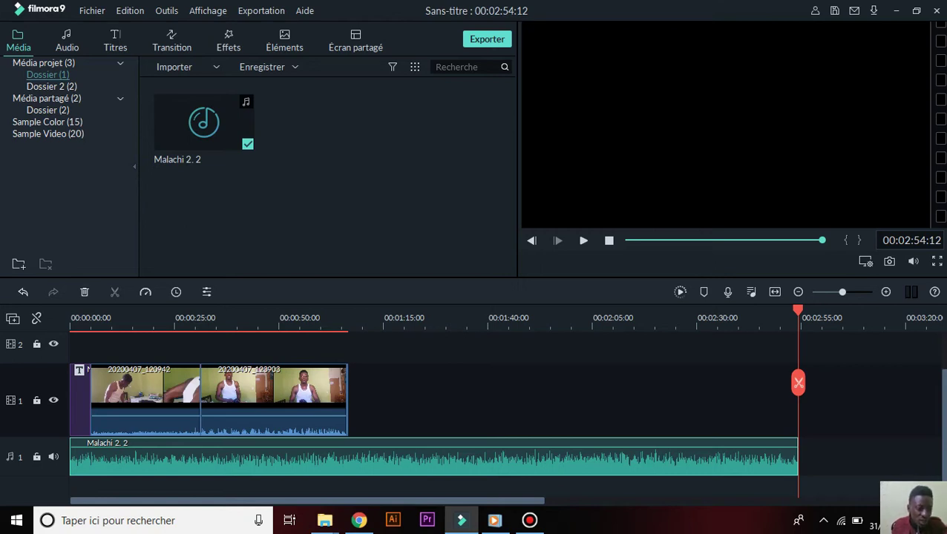
Examine the speed options and the audio settings of the Malachi 2. 2 clip without changing anything.
click(146, 292)
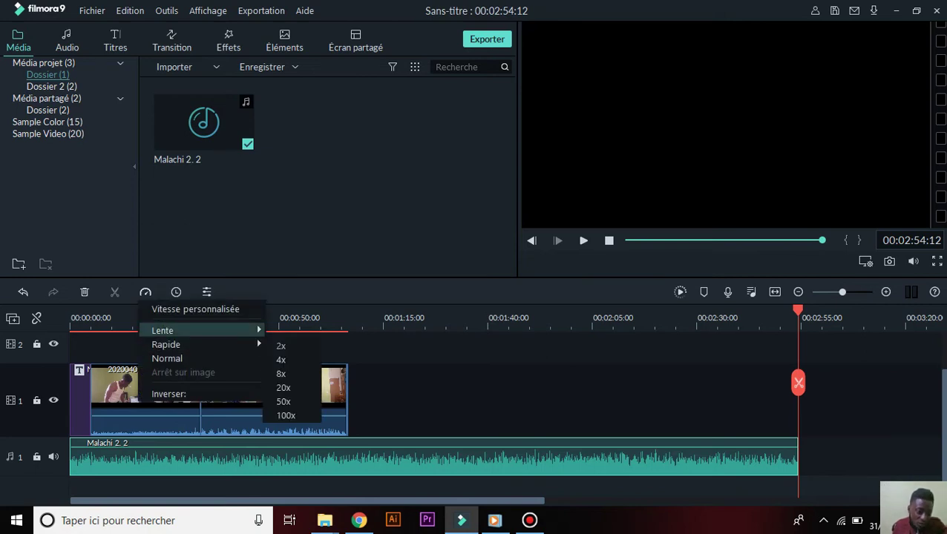
mouse_move(178, 345)
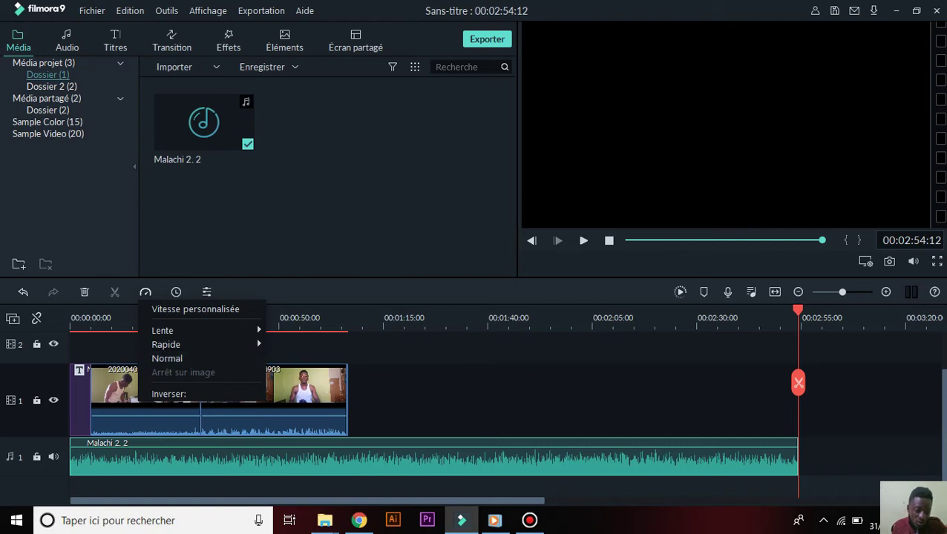
click(438, 394)
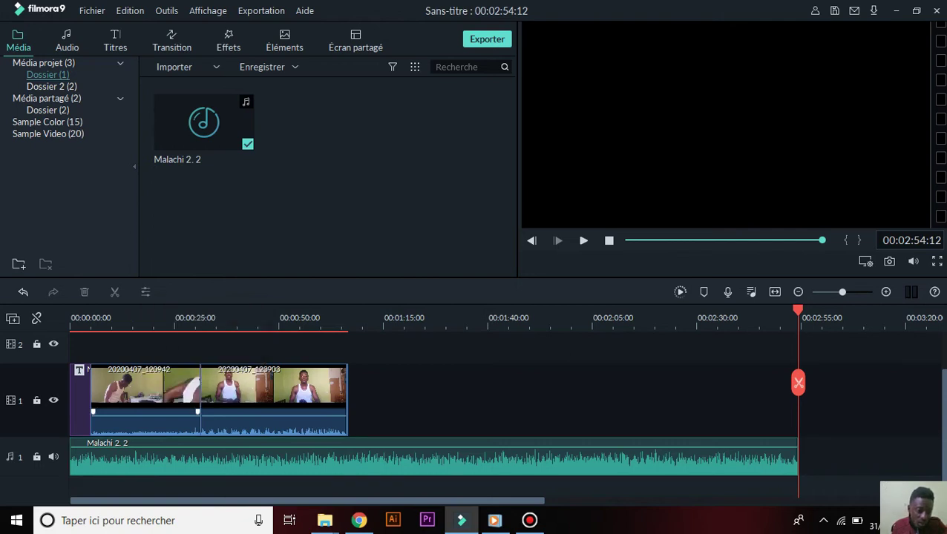
click(187, 447)
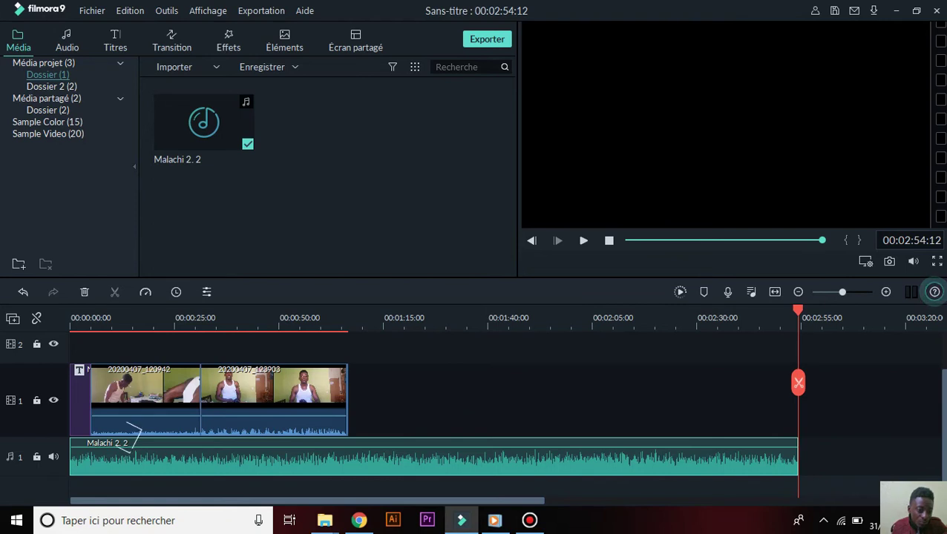
double_click(131, 445)
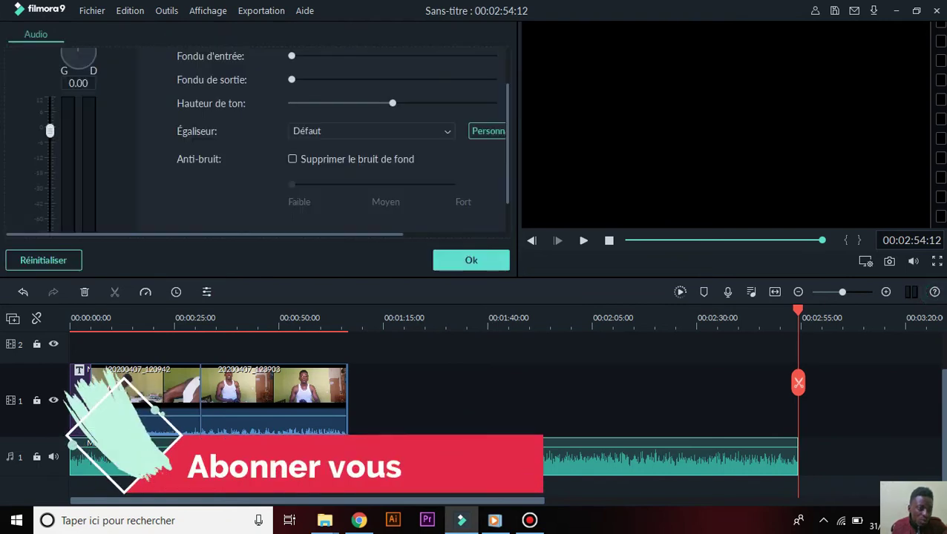
click(470, 260)
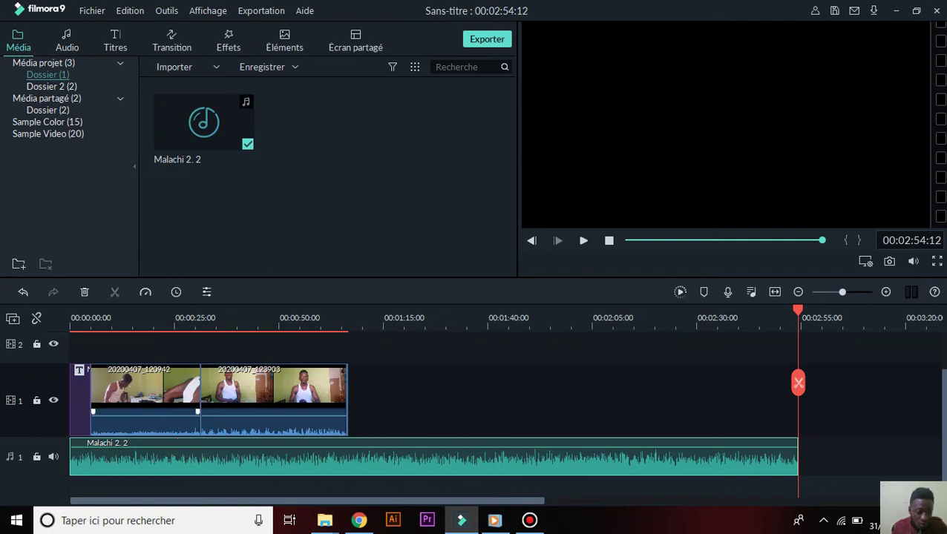
Split the Malachi 2. 2 music at 00:01:06:15, where the last video clip ends, and delete the part after the cut.
drag(797, 382, 348, 416)
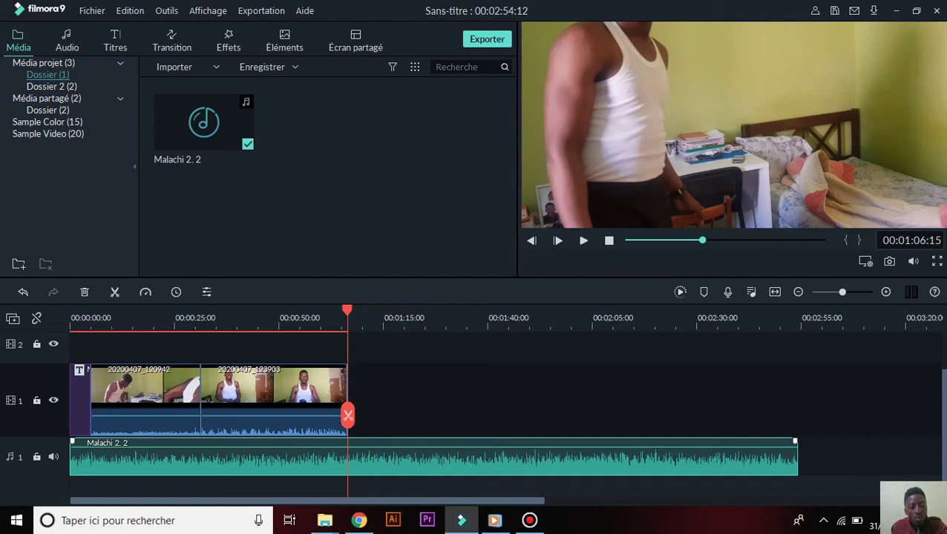
right_click(374, 458)
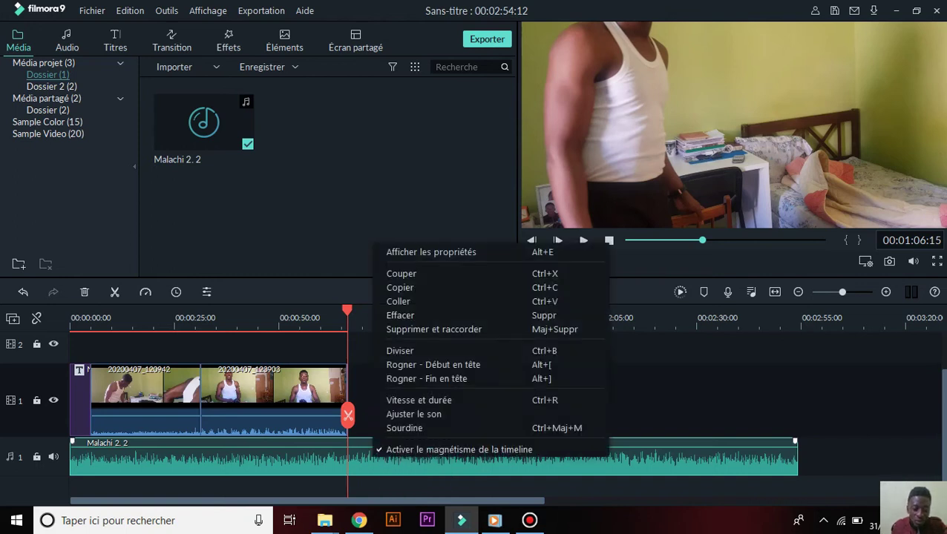
click(401, 350)
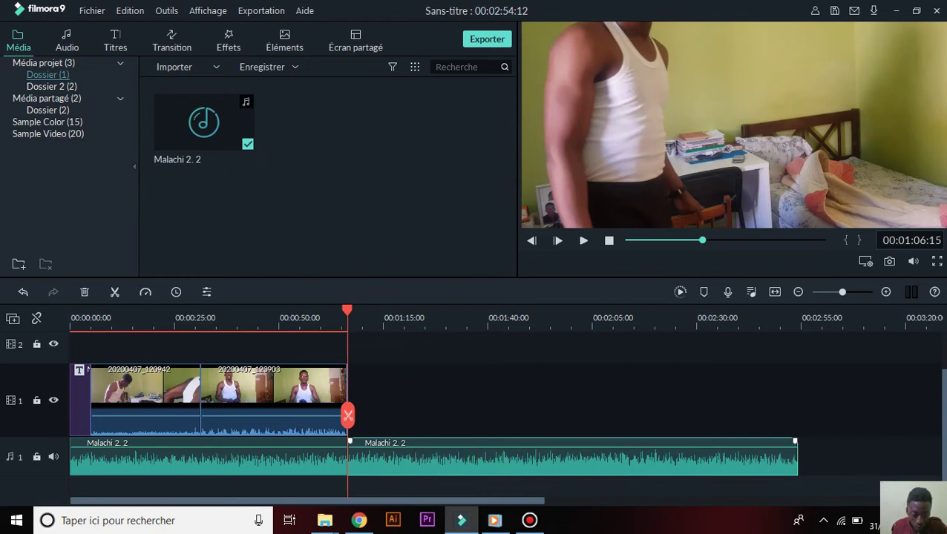
drag(348, 415, 312, 417)
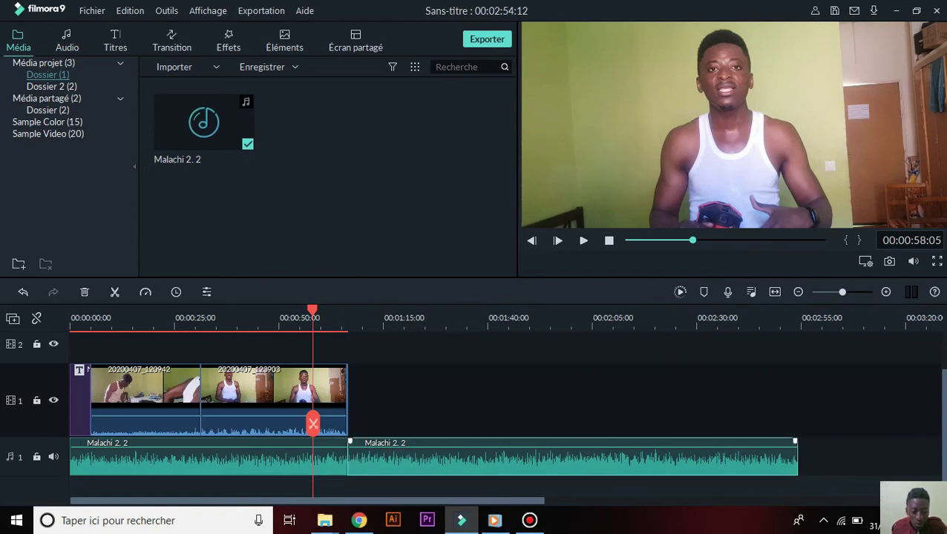
right_click(401, 458)
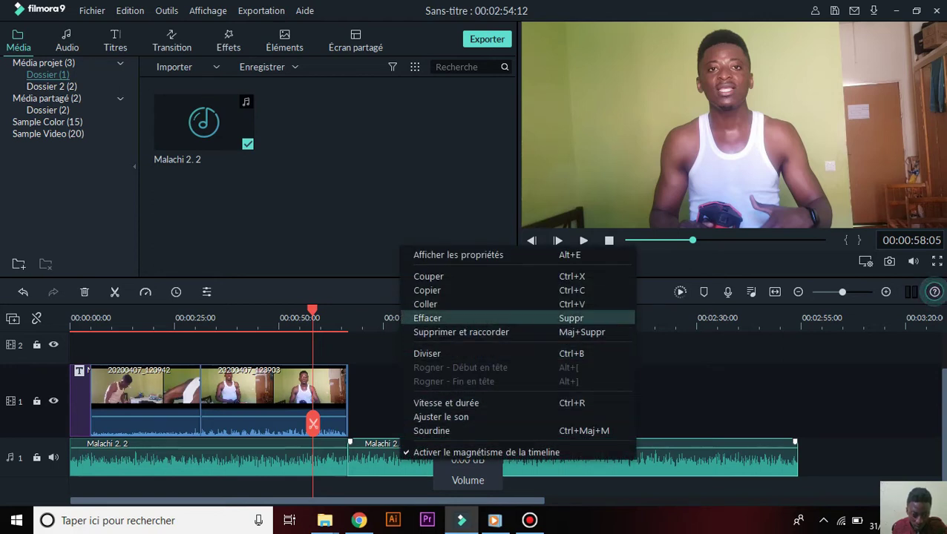
click(428, 317)
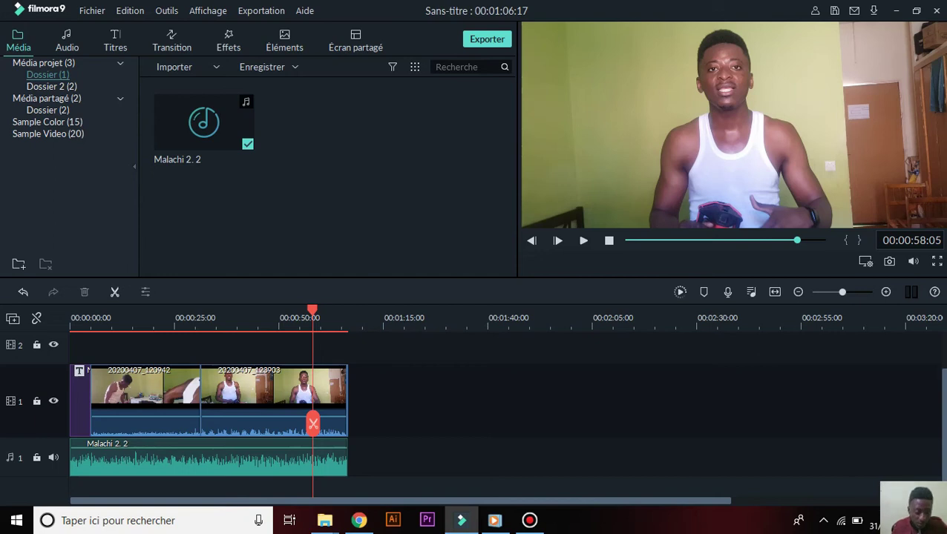
Play the timeline from the beginning to review the title, the first clip and the trimmed music.
drag(312, 424, 72, 444)
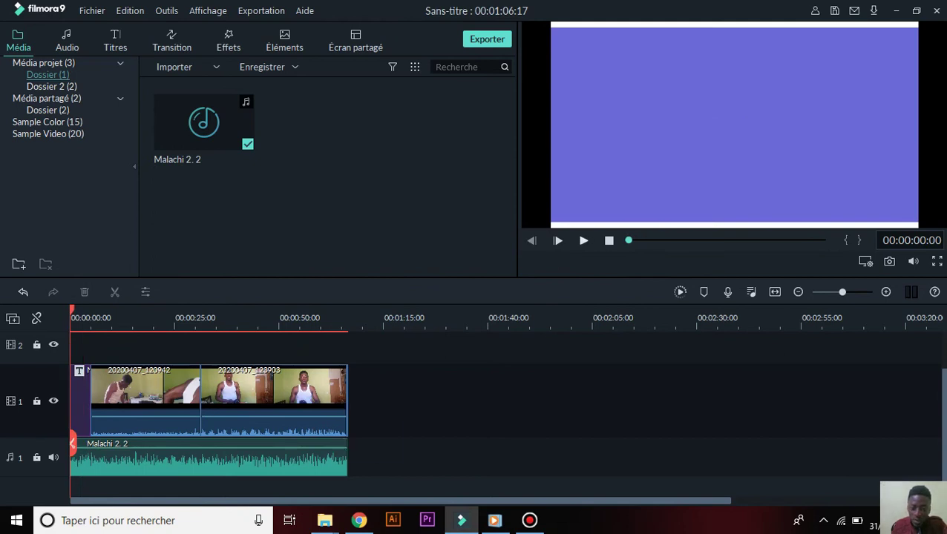
key(space)
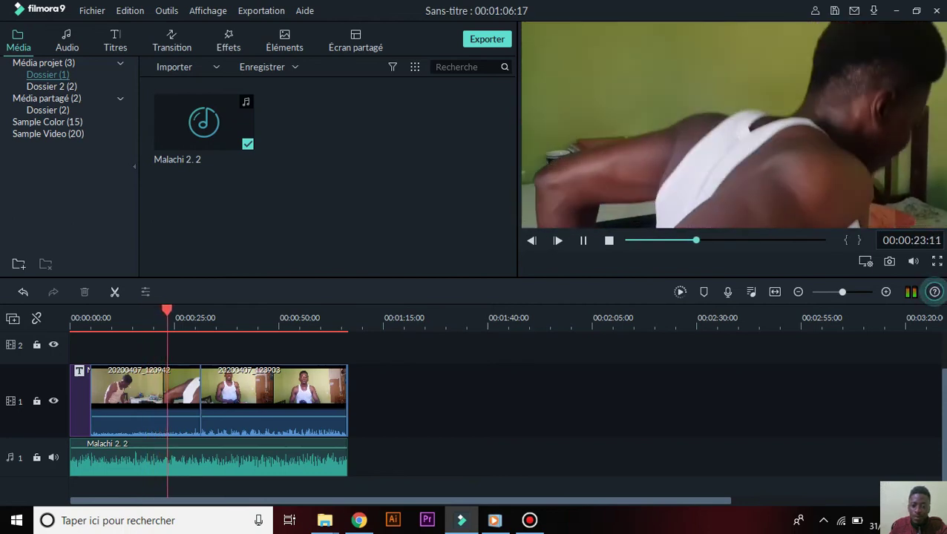
key(space)
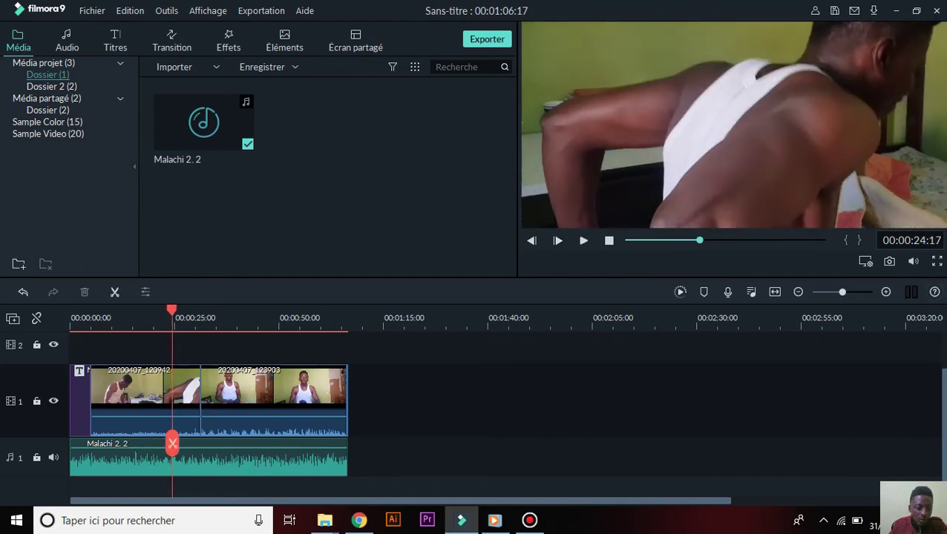
Review the junction between the two video clips by scrubbing and playing around 00:00:30.
drag(172, 443, 197, 444)
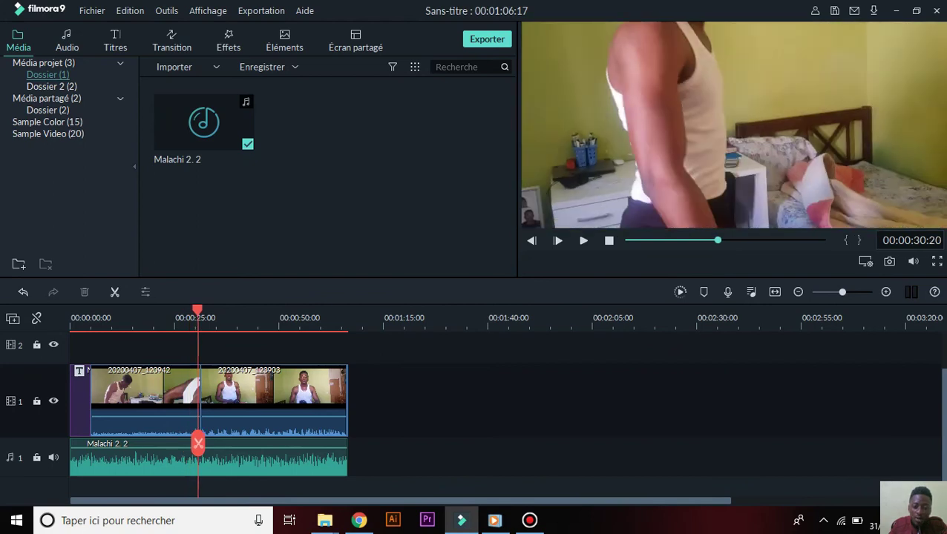
drag(197, 444, 193, 444)
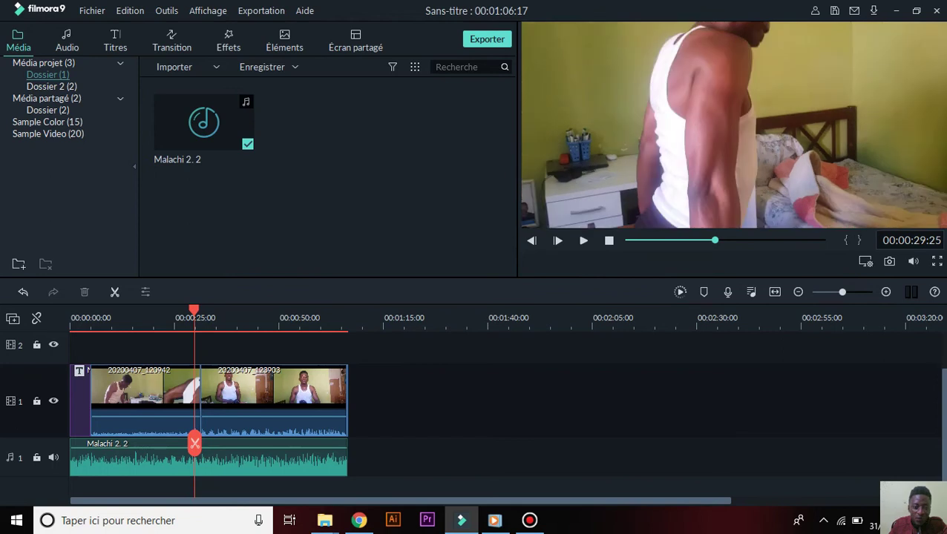
drag(194, 443, 187, 444)
key(space)
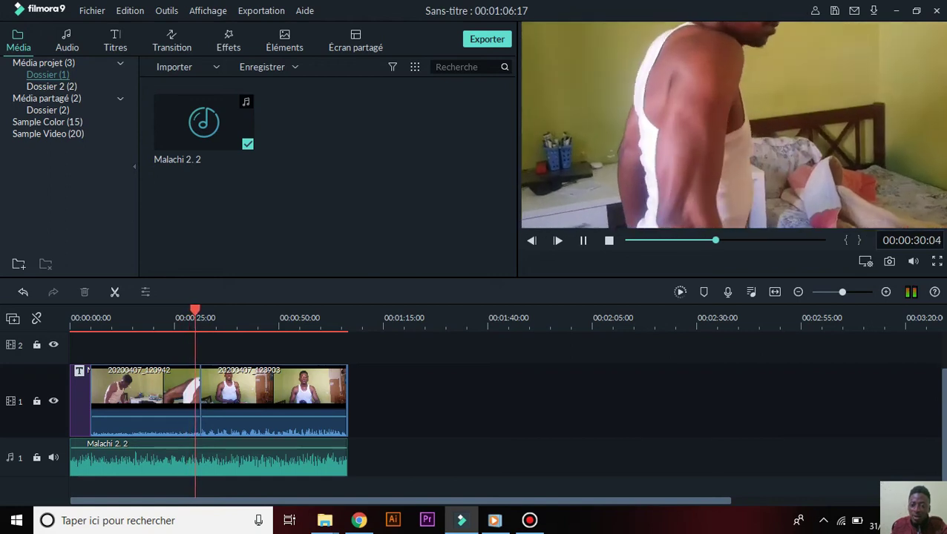
key(space)
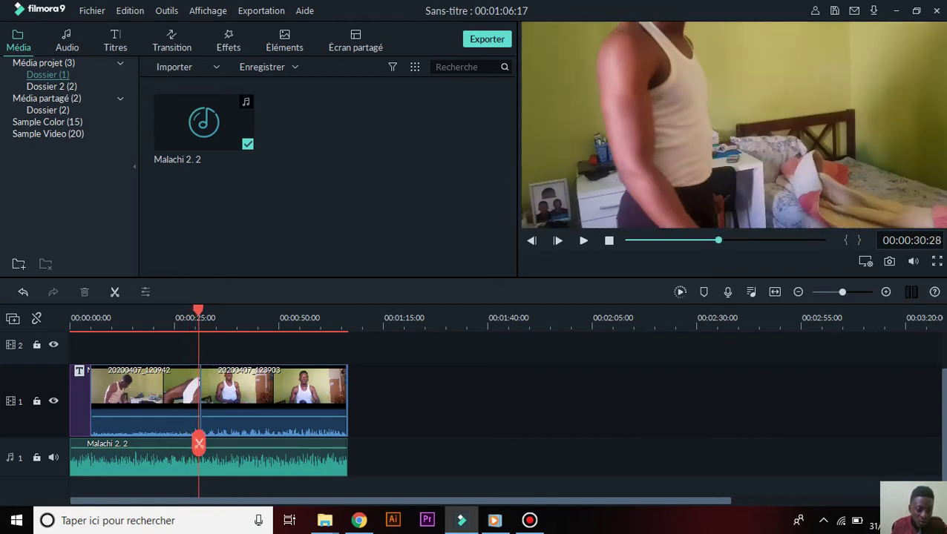
Split the first video clip, 20200407_120942, at 00:00:29:15 and ripple-delete the short piece after the cut.
drag(198, 444, 193, 444)
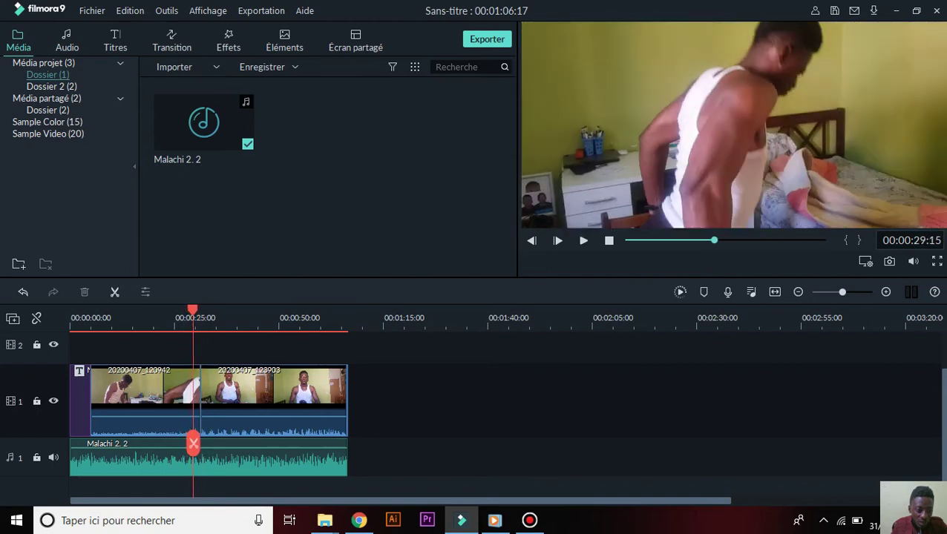
click(165, 407)
right_click(170, 412)
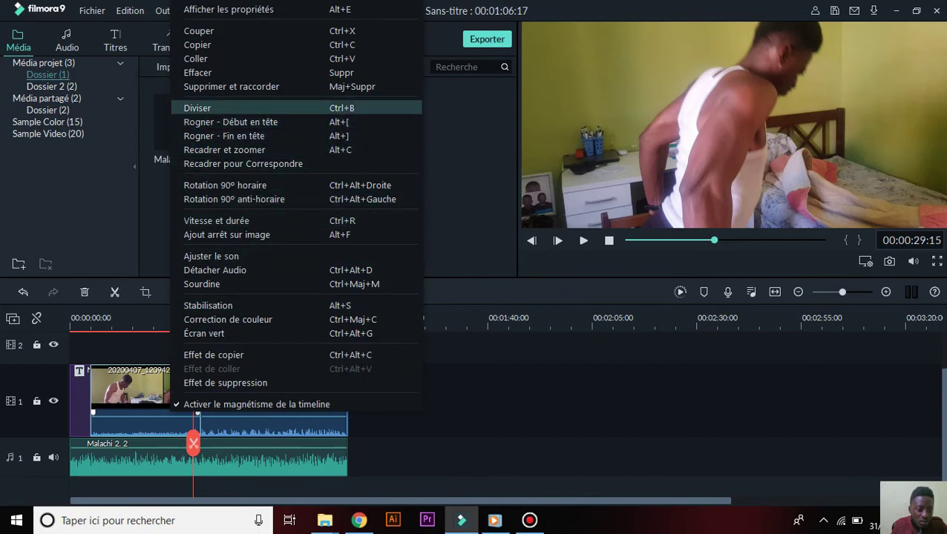
click(215, 108)
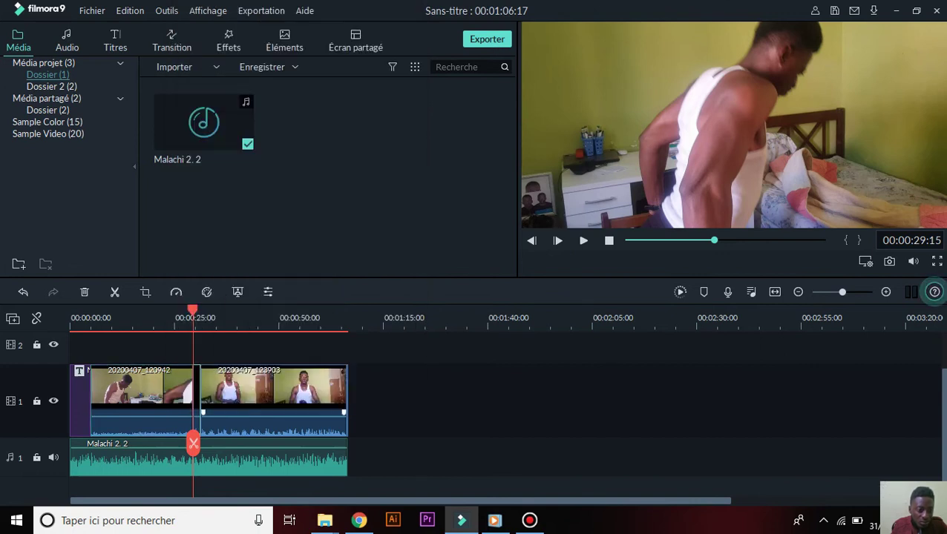
click(197, 412)
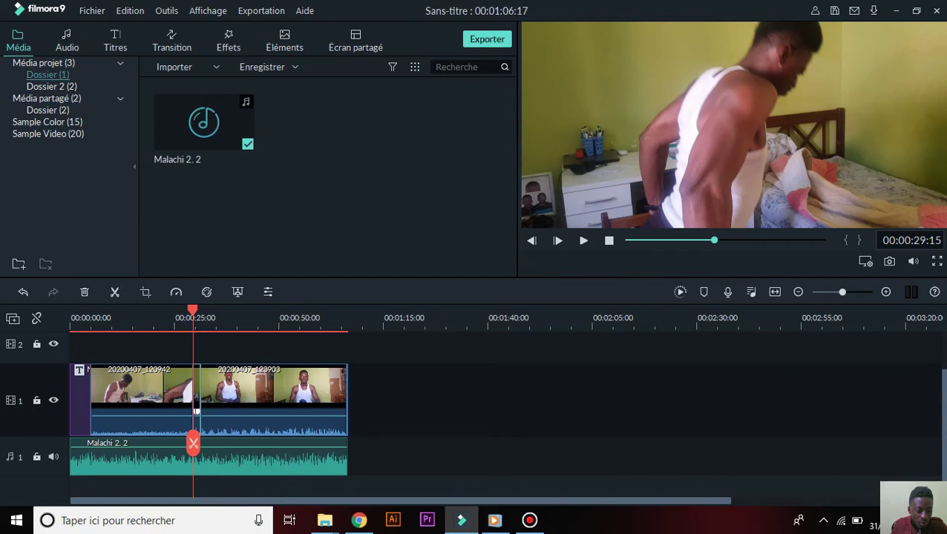
right_click(196, 411)
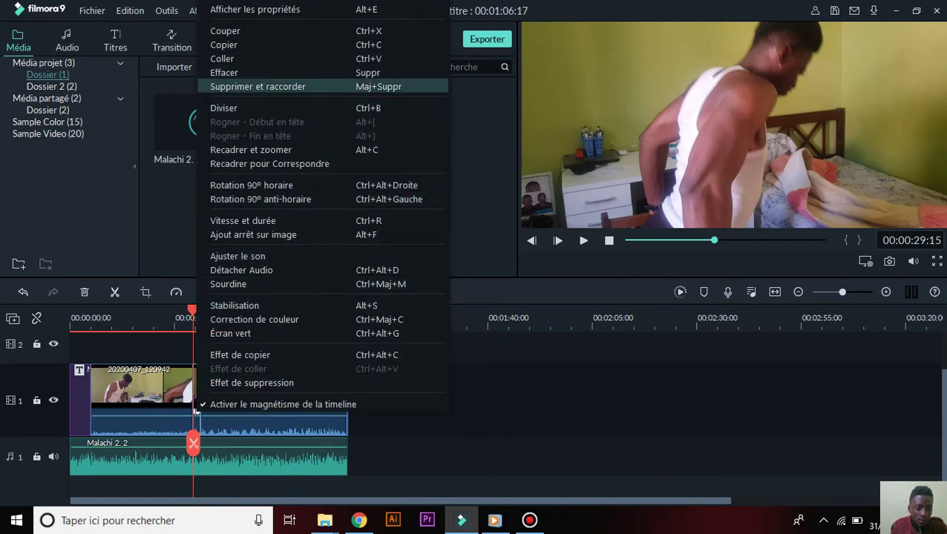
click(253, 86)
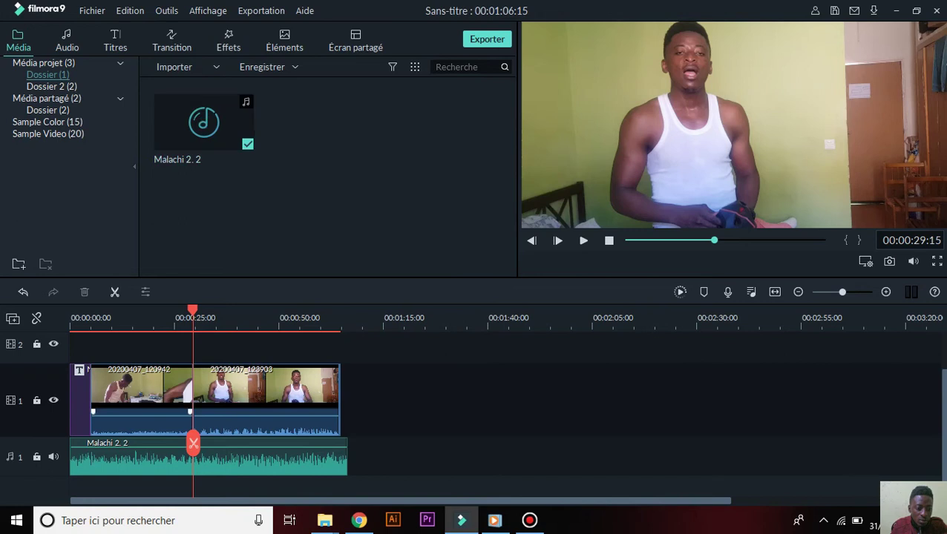
Mute the original sound of the first video clip, 20200407_120942.
drag(193, 444, 113, 438)
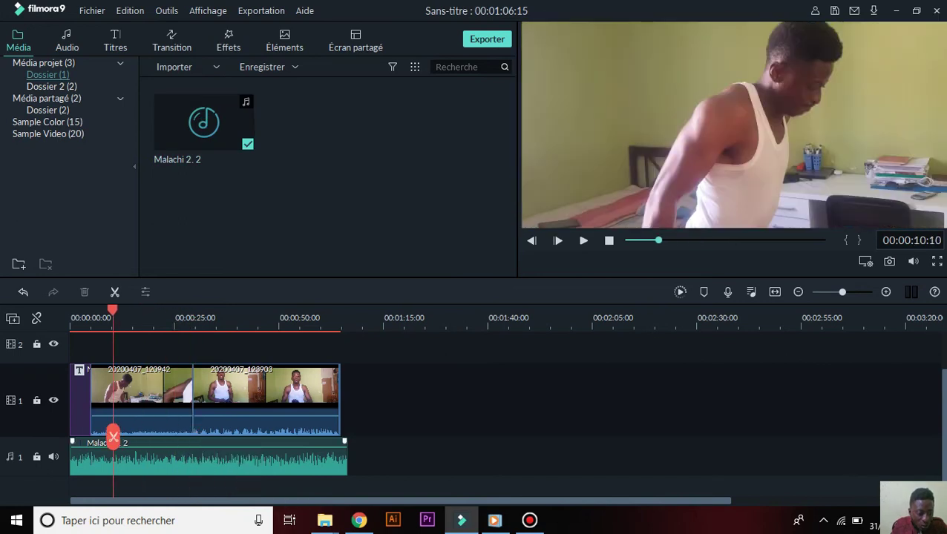
drag(190, 414, 186, 419)
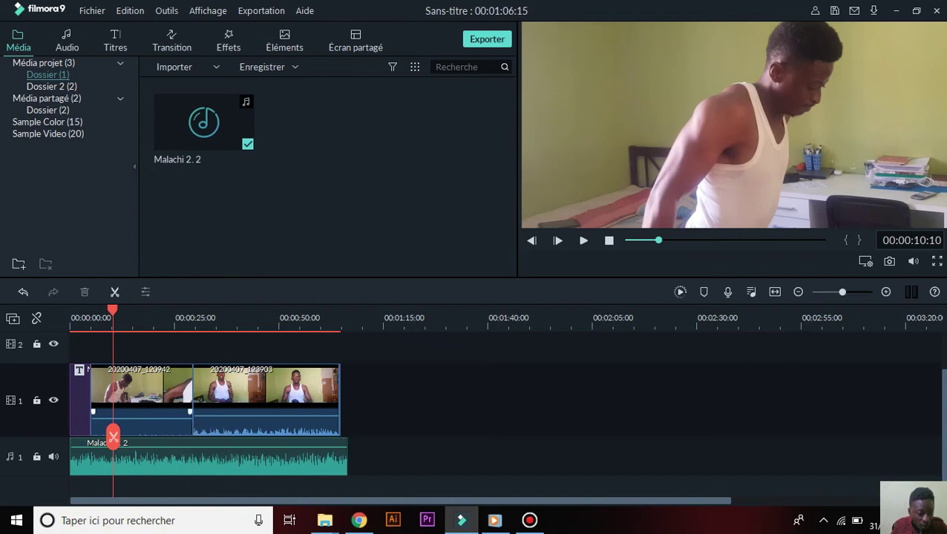
right_click(141, 415)
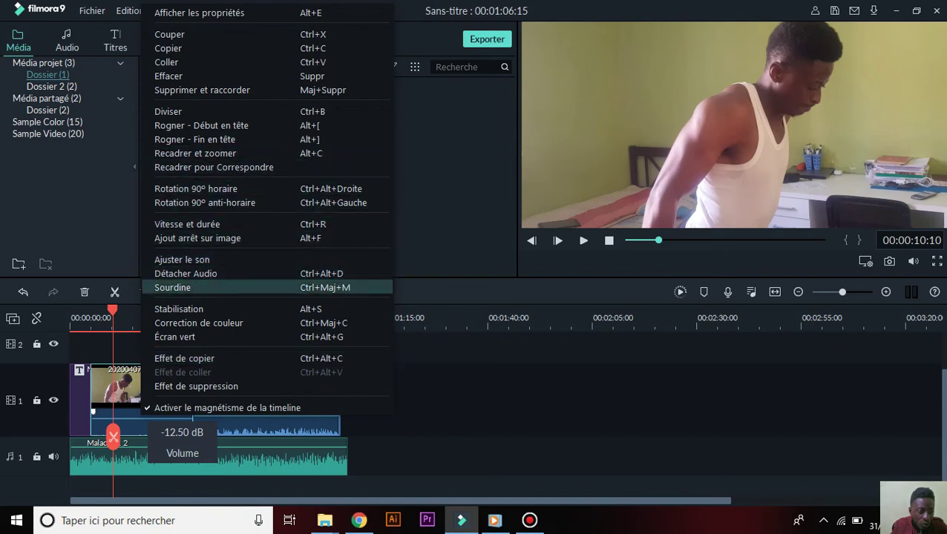
click(192, 288)
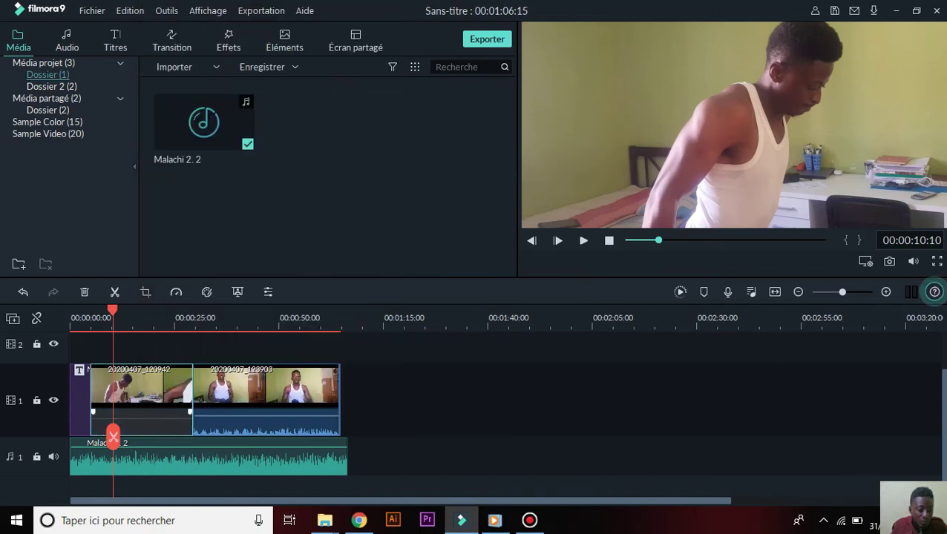
Play the timeline from 00:00:27:05 across the junction to compare the muted first clip with the second clip.
mouse_move(113, 437)
mouse_down()
mouse_move(190, 433)
mouse_move(184, 424)
mouse_up()
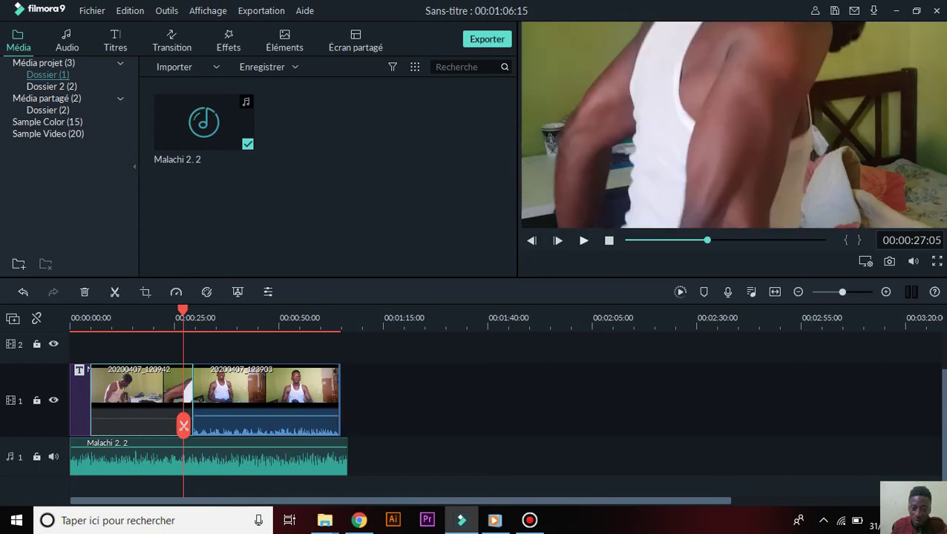
key(space)
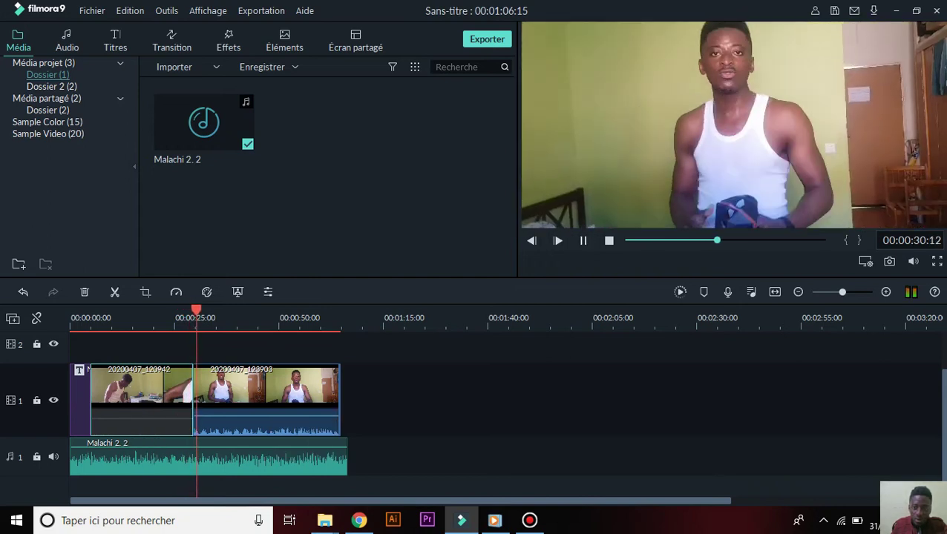
key(space)
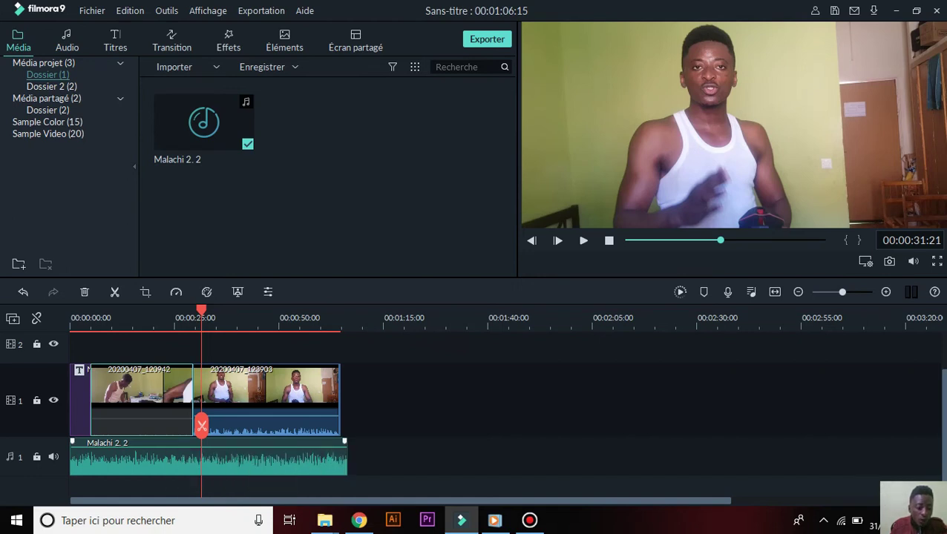
Split the Malachi 2. 2 music at 00:00:29:10, where the second video clip begins.
mouse_move(201, 426)
mouse_down()
mouse_move(186, 420)
mouse_move(173, 432)
mouse_move(194, 433)
mouse_up()
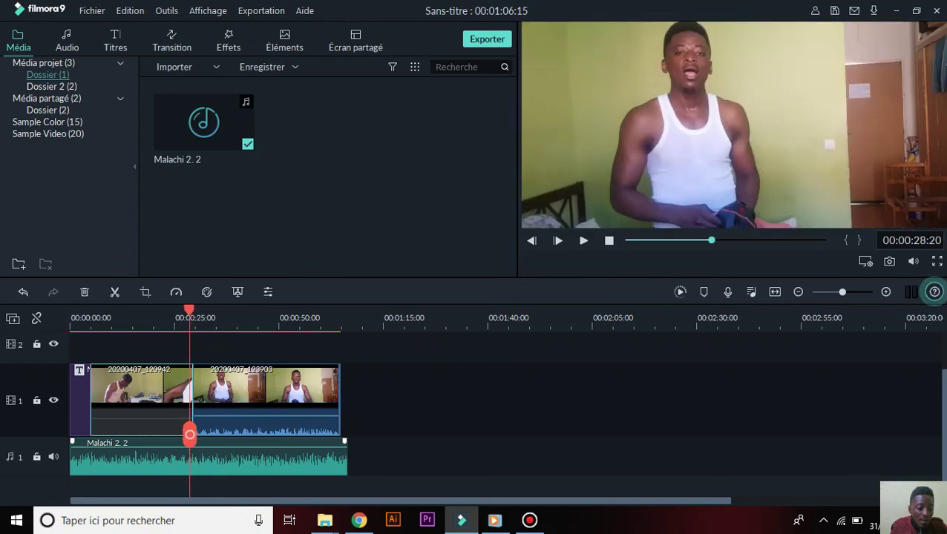
drag(193, 431, 192, 429)
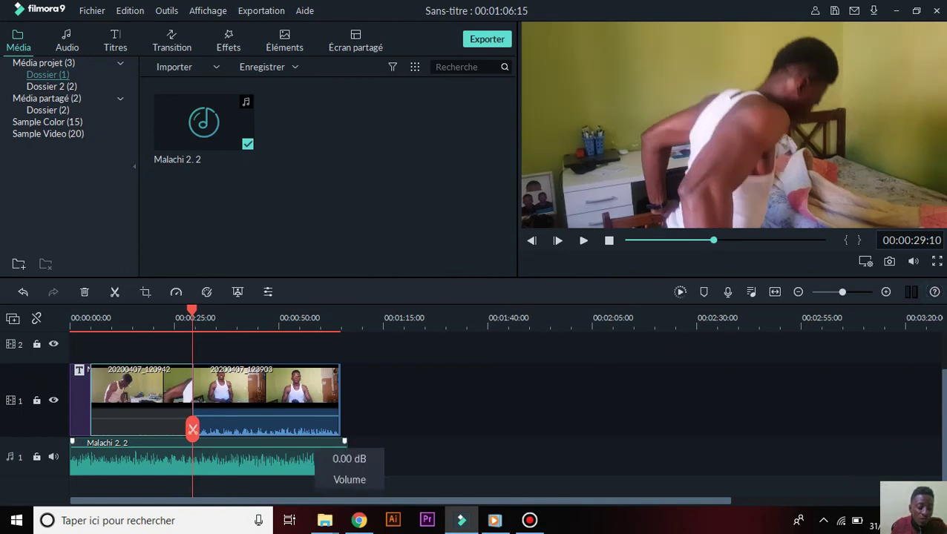
click(208, 458)
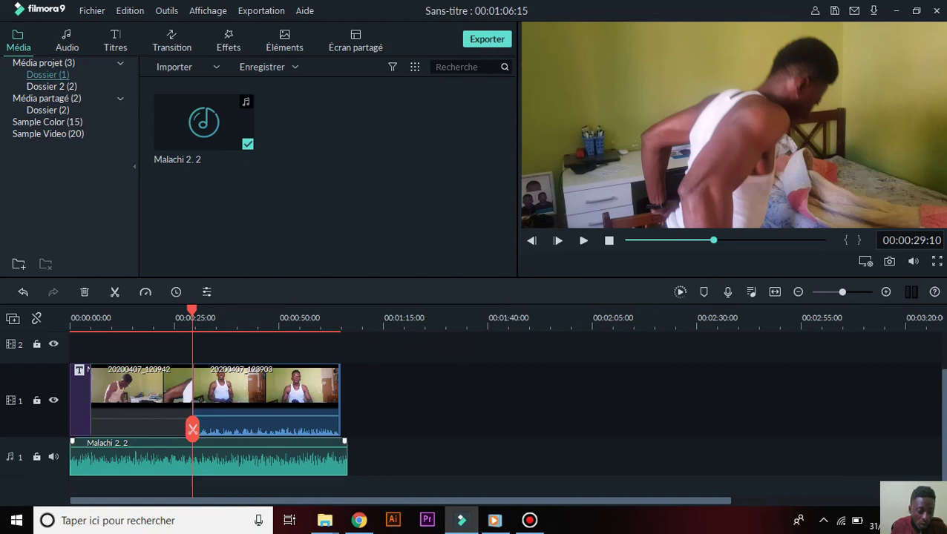
right_click(245, 454)
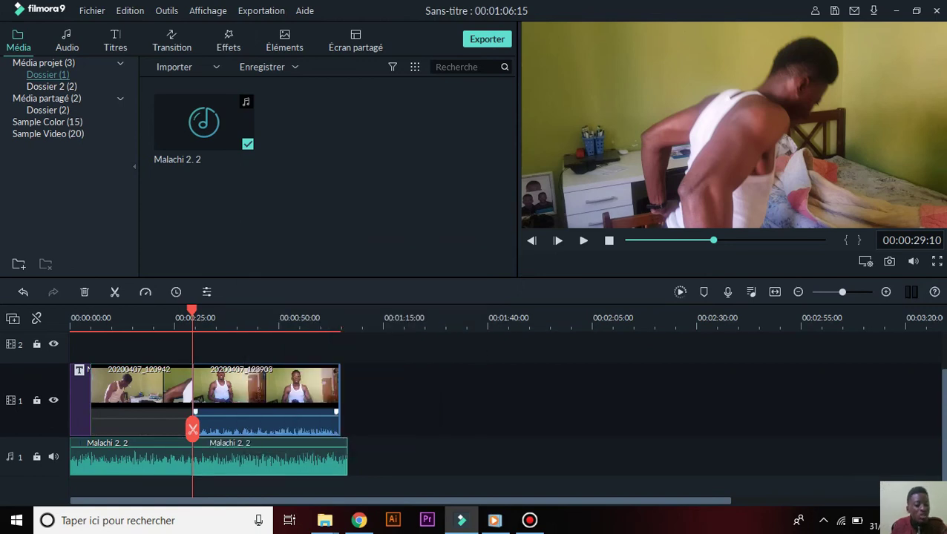
Open the audio settings of the Malachi 2. 2 segment under the second video clip.
drag(192, 429, 157, 437)
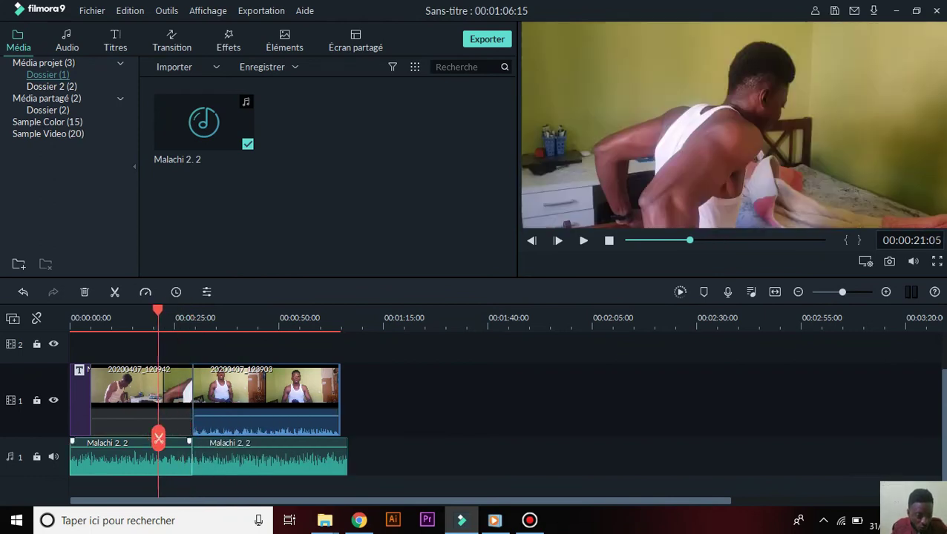
click(259, 452)
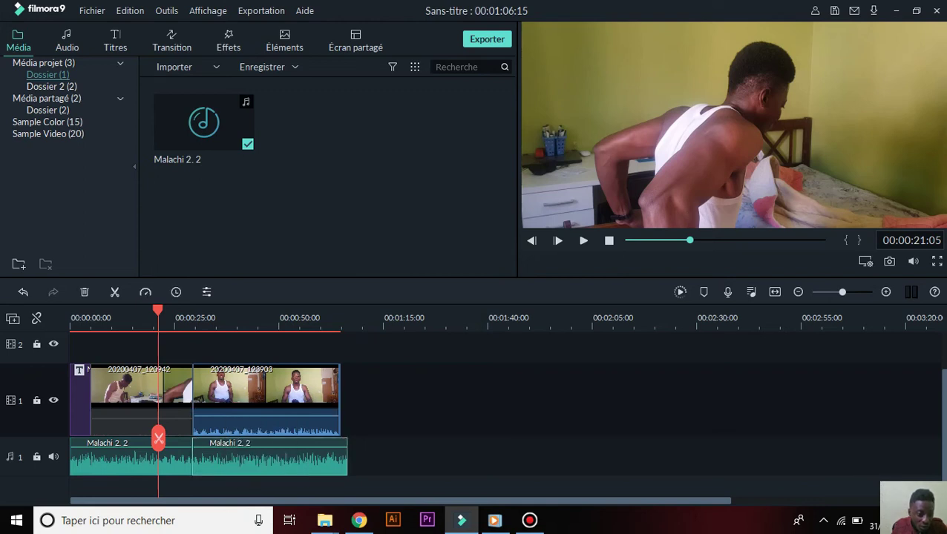
click(207, 292)
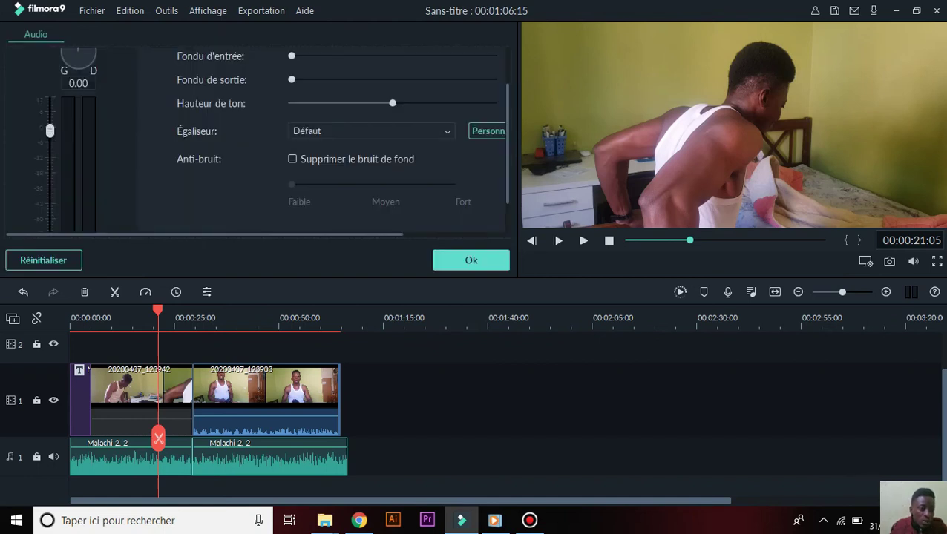
Try the Classique equaliser preset and background noise removal on the second music segment, restoring the Défaut preset and switching noise removal off.
scroll(272, 138, up, 1)
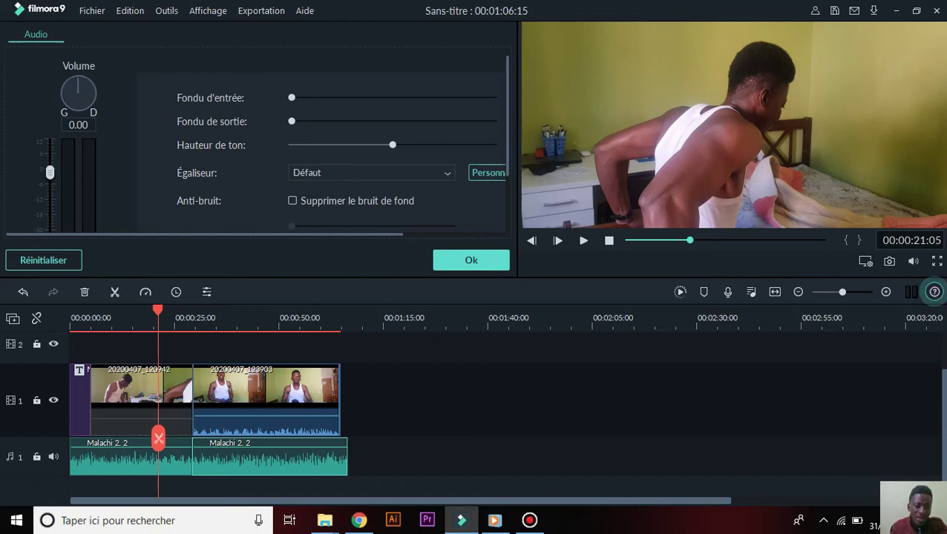
key(Down)
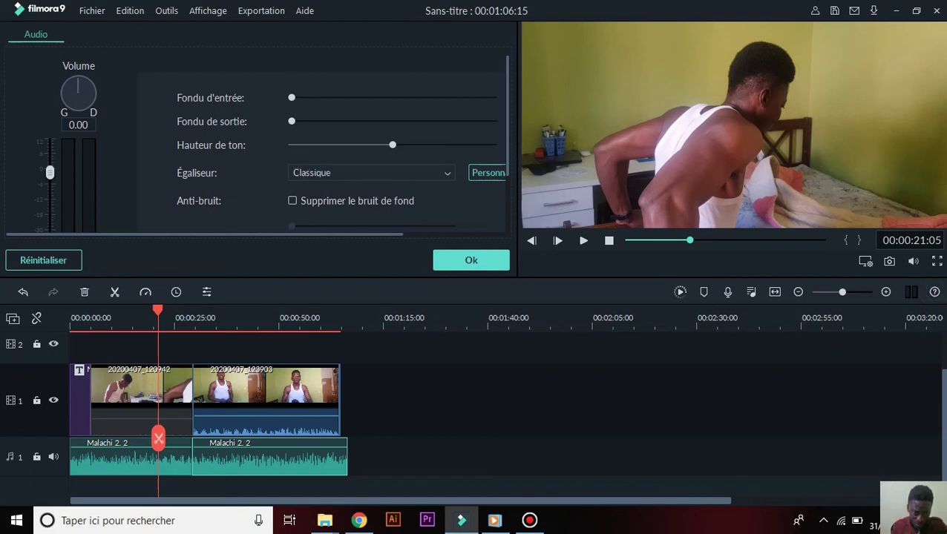
key(Up)
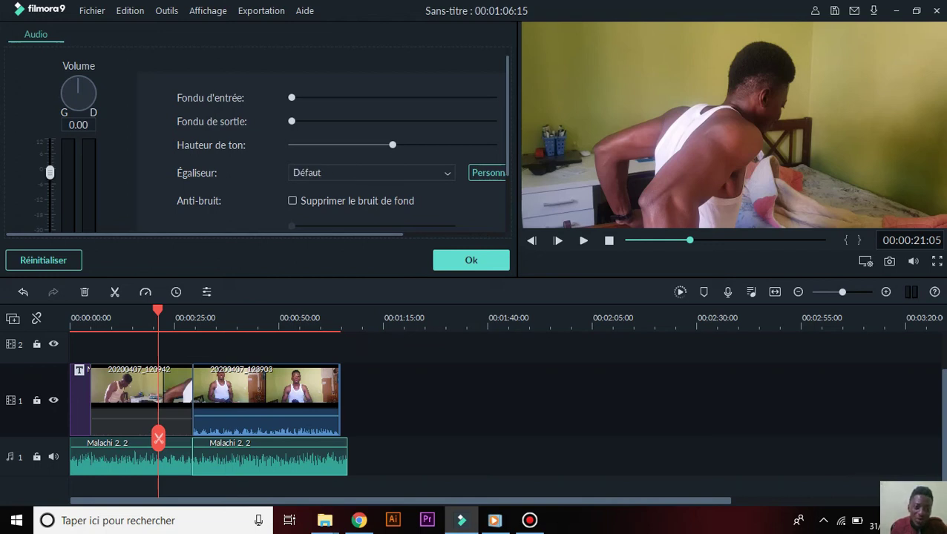
click(447, 173)
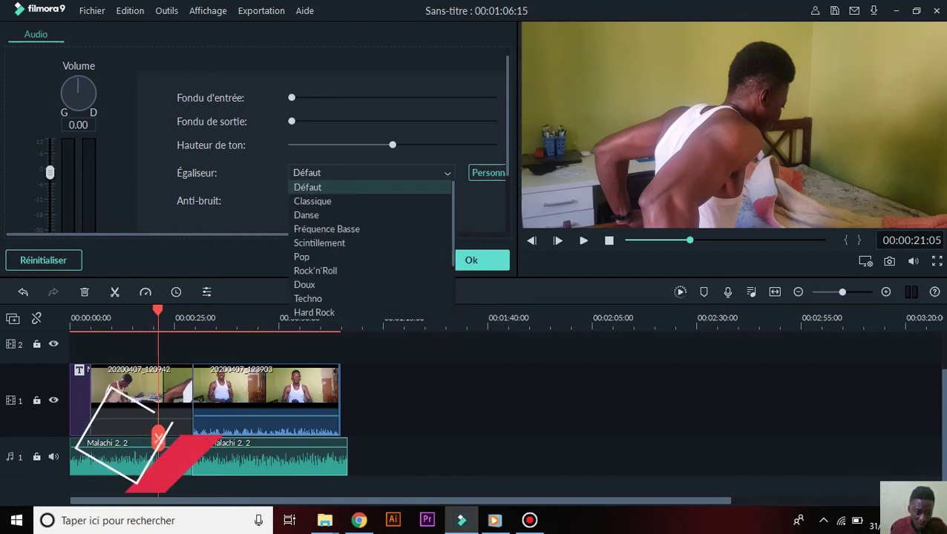
key(Escape)
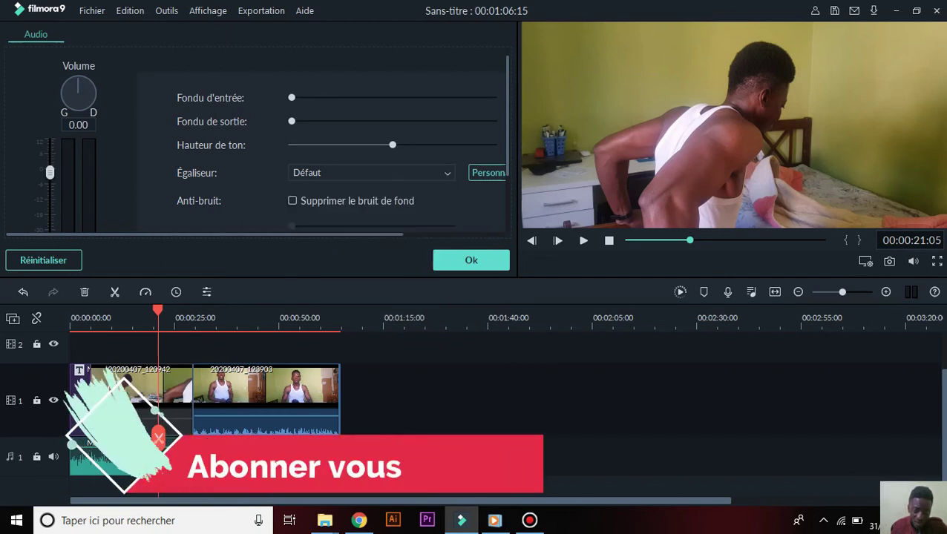
scroll(256, 141, down, 2)
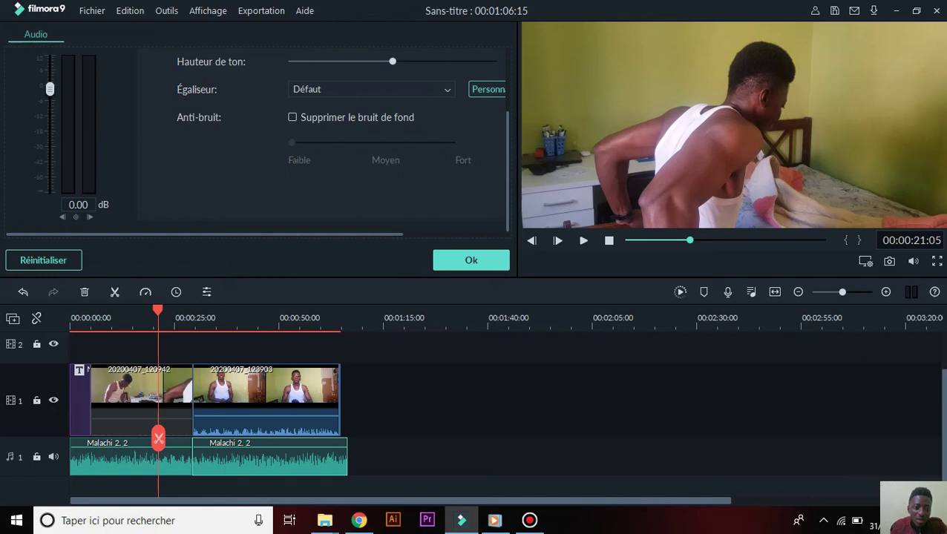
click(292, 117)
mouse_move(292, 143)
mouse_down()
mouse_move(372, 143)
mouse_move(291, 142)
mouse_up()
click(292, 117)
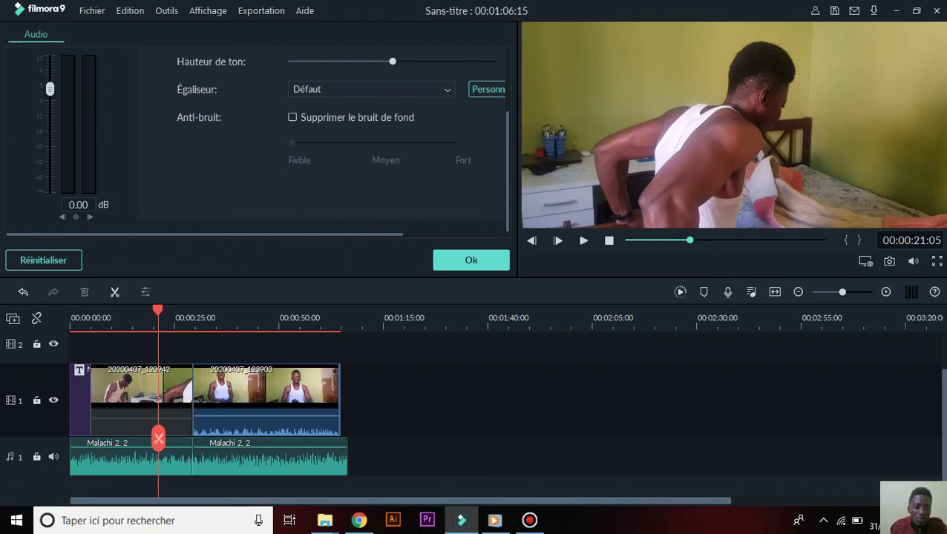
scroll(293, 118, up, 1)
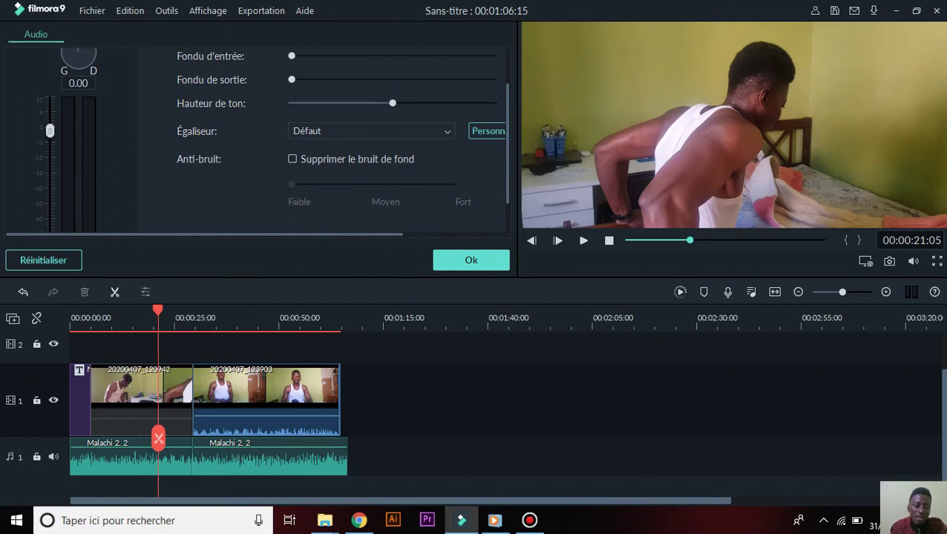
scroll(271, 140, down, 1)
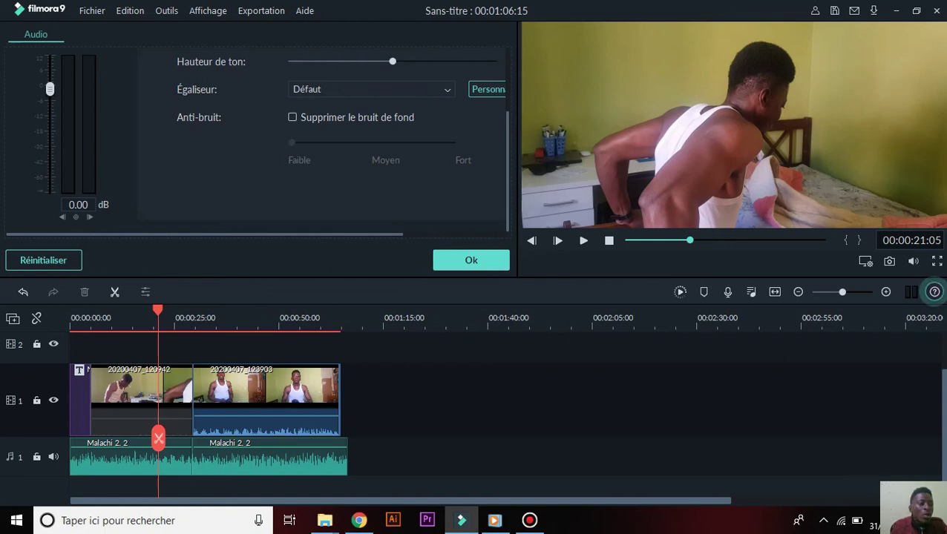
Lower the second music segment's volume to -37.45 dB and play across the cut from 00:00:27:20 to judge the level.
drag(50, 89, 49, 149)
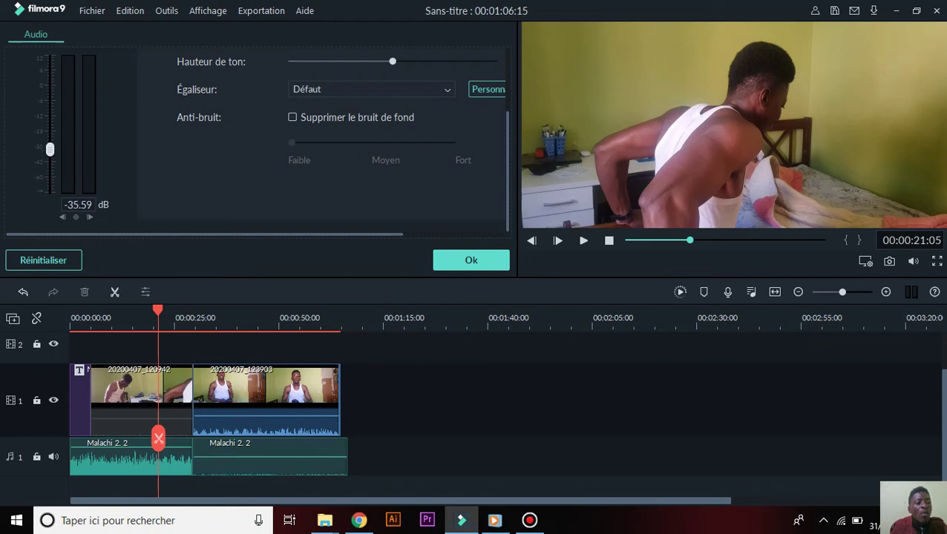
drag(50, 149, 50, 152)
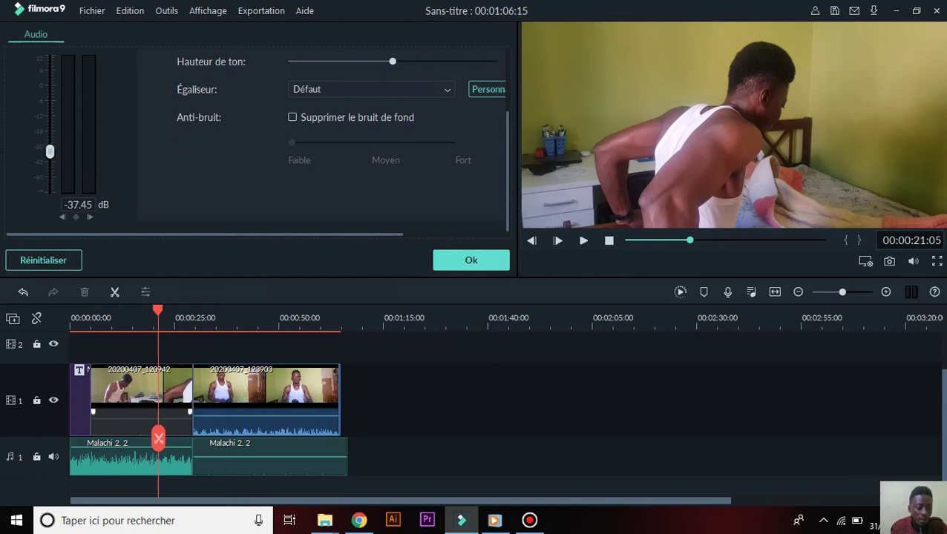
drag(158, 438, 186, 436)
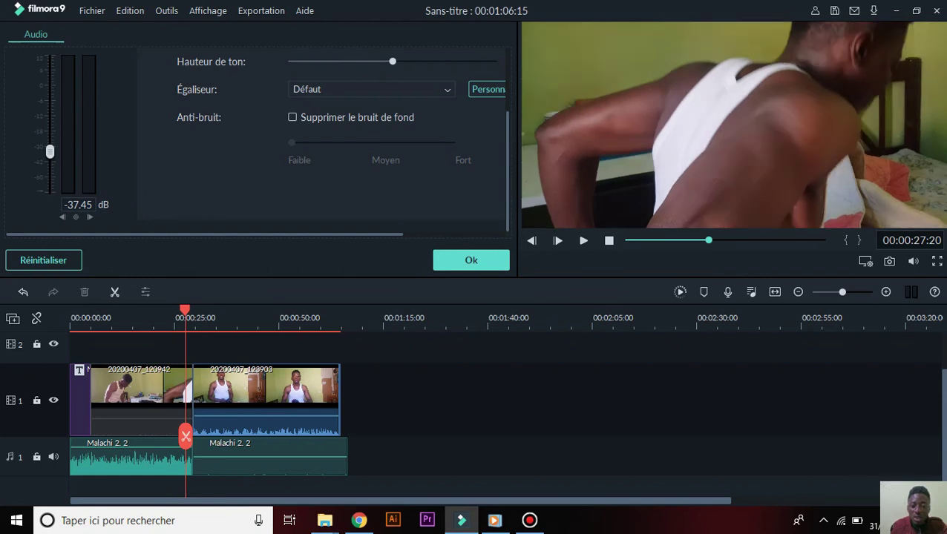
key(space)
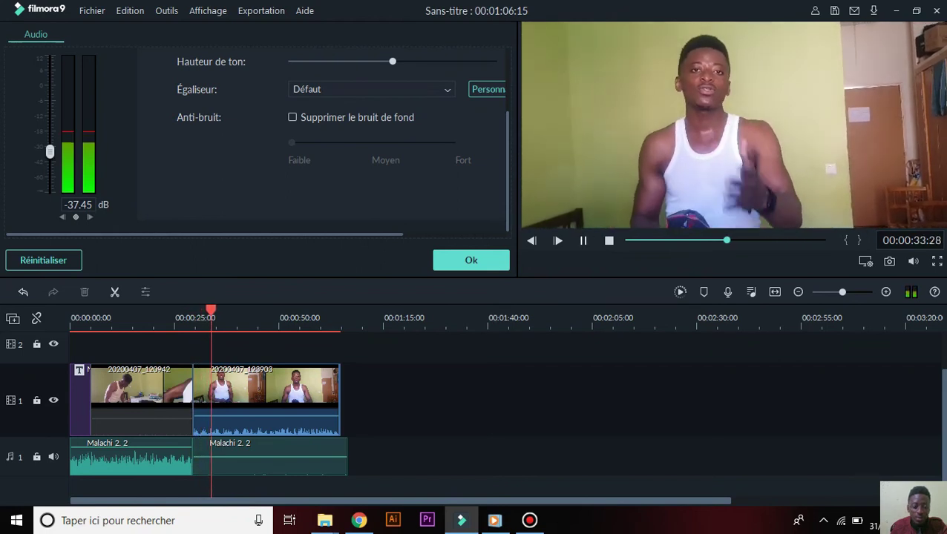
click(583, 240)
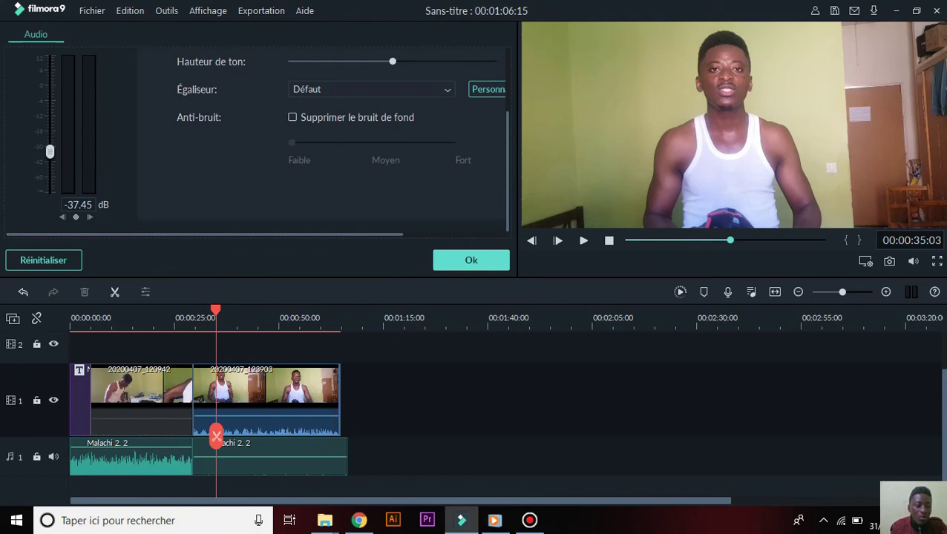
Set the second music segment's volume to -16.86 dB.
drag(50, 151, 50, 127)
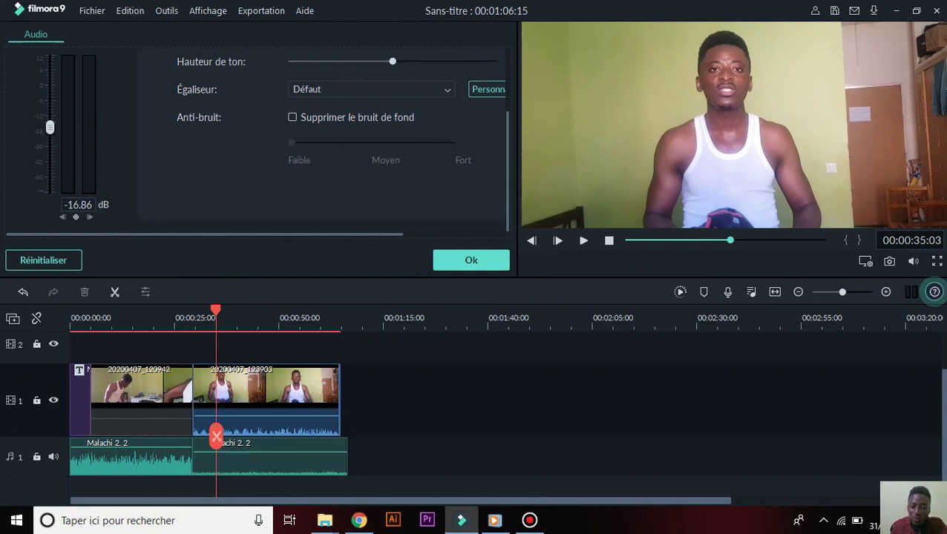
Play the second video clip to judge the music level and confirm the audio settings.
key(space)
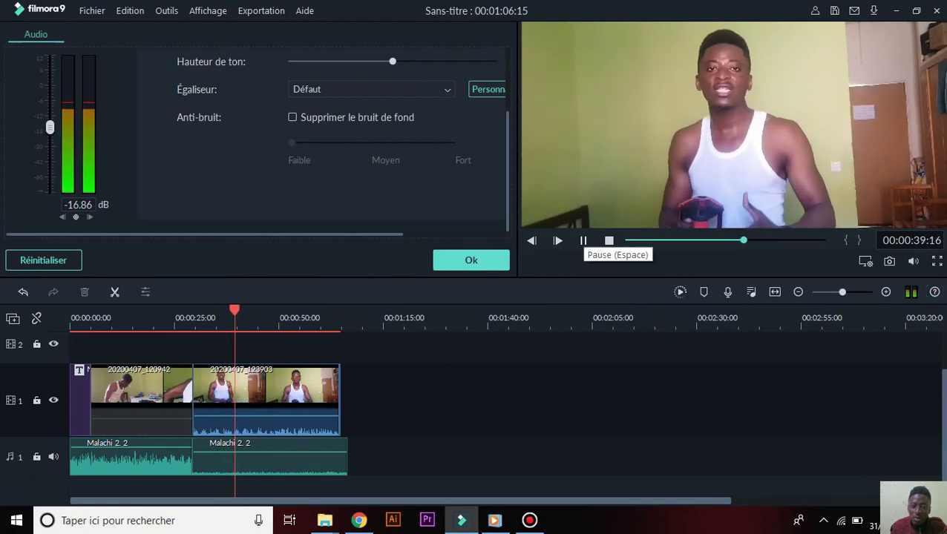
click(583, 240)
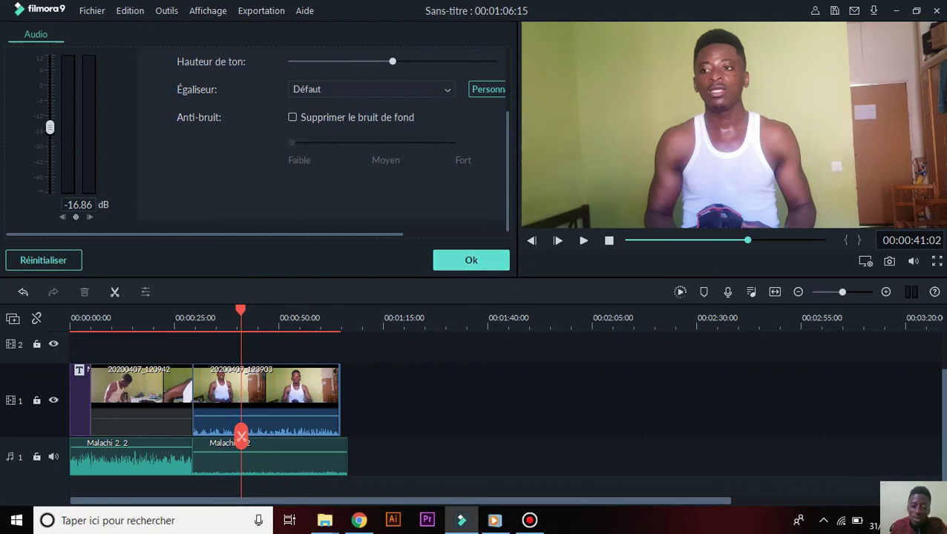
click(471, 260)
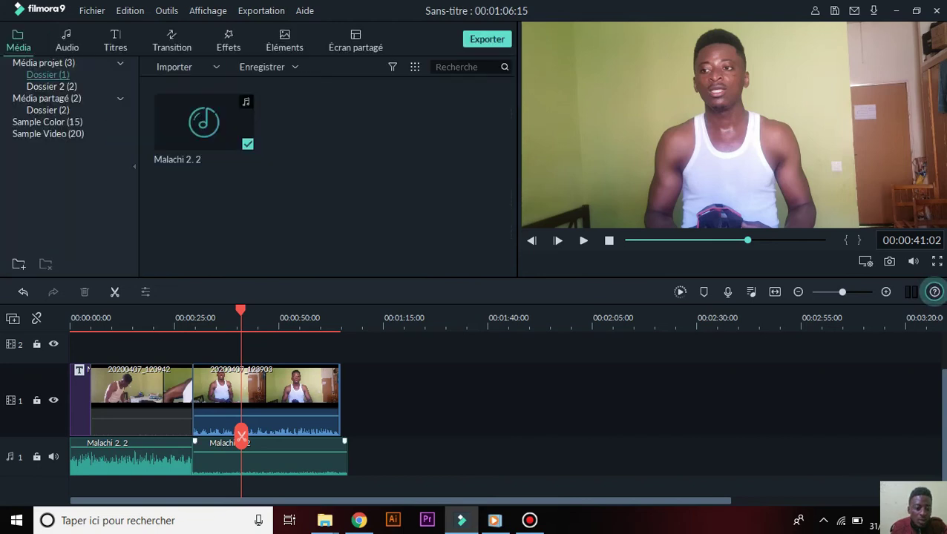
Play the timeline across the cut from 00:00:28:00 to check the music against the speech.
drag(241, 310, 186, 310)
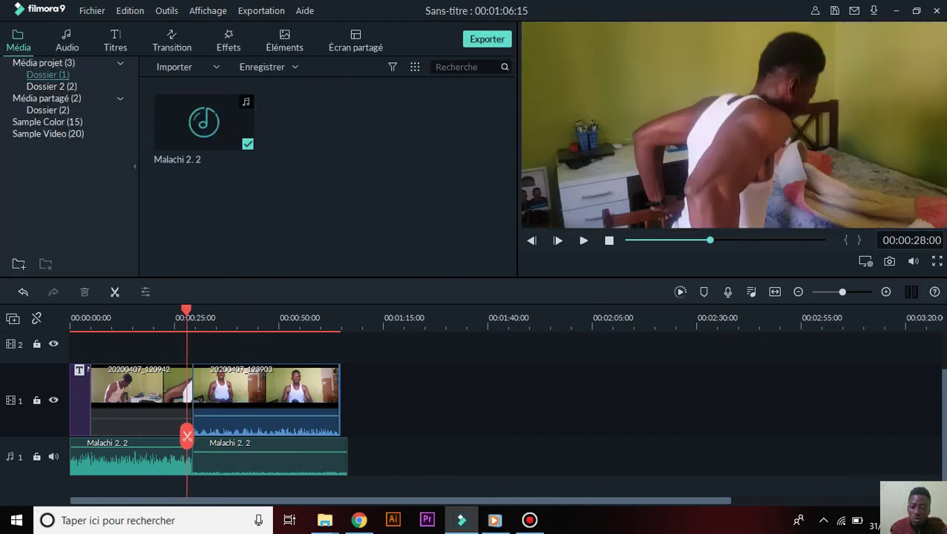
click(583, 240)
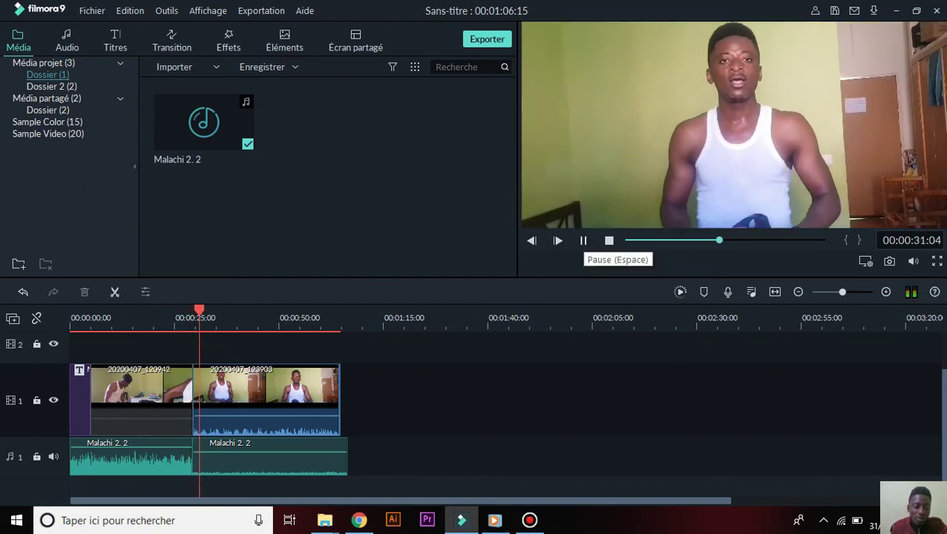
click(583, 241)
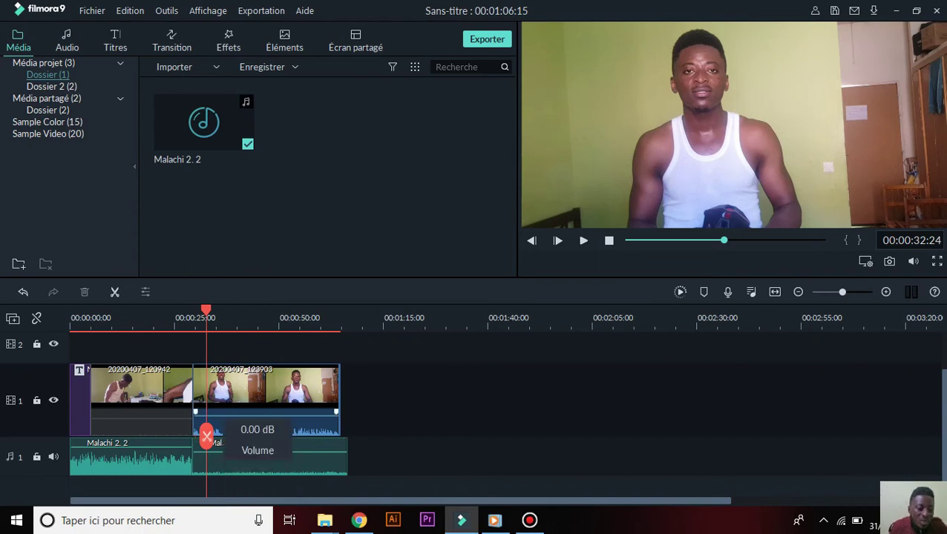
Try speeding up the first video clip, 20200407_120942, to 4x.
drag(206, 436, 164, 443)
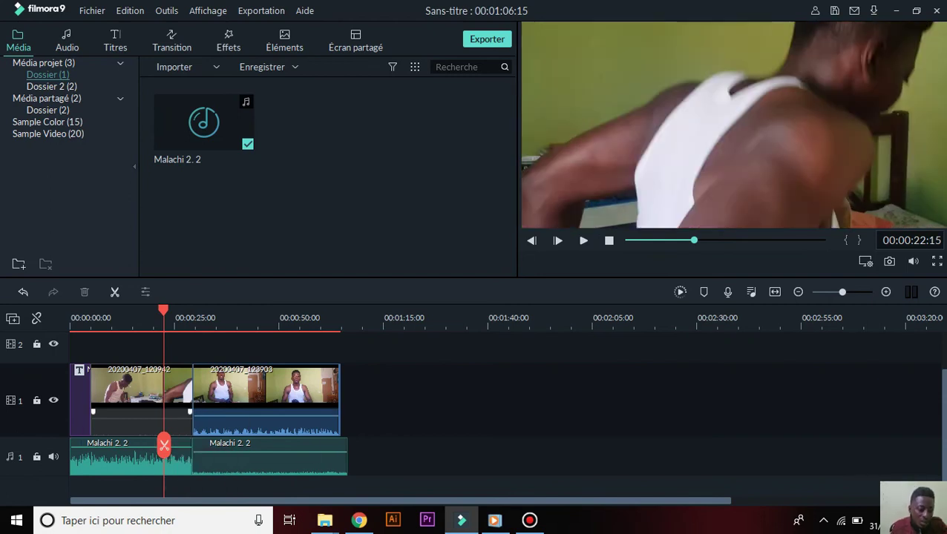
click(141, 400)
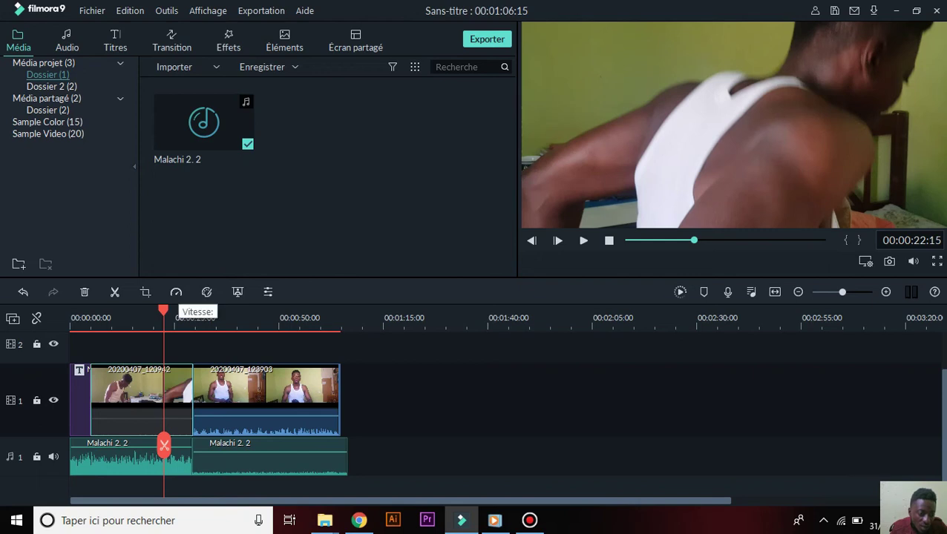
click(176, 291)
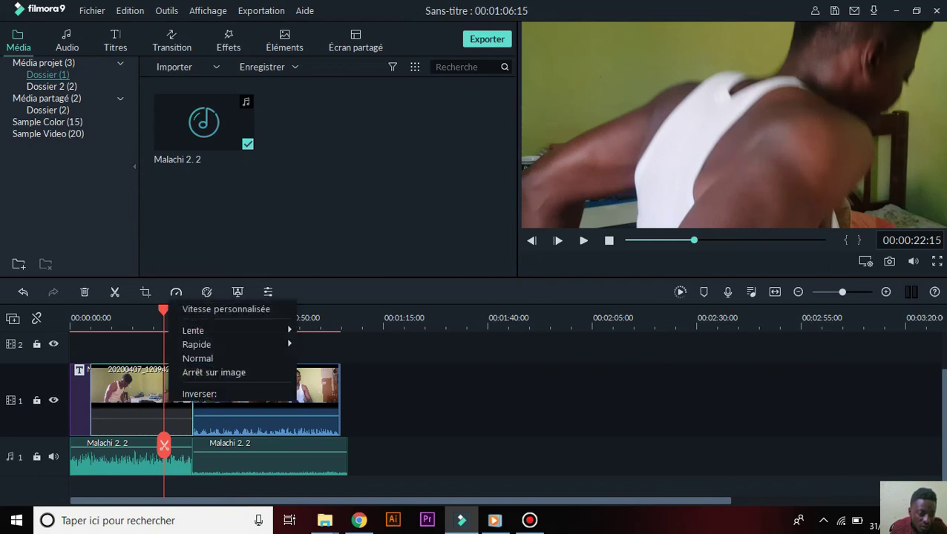
mouse_move(222, 330)
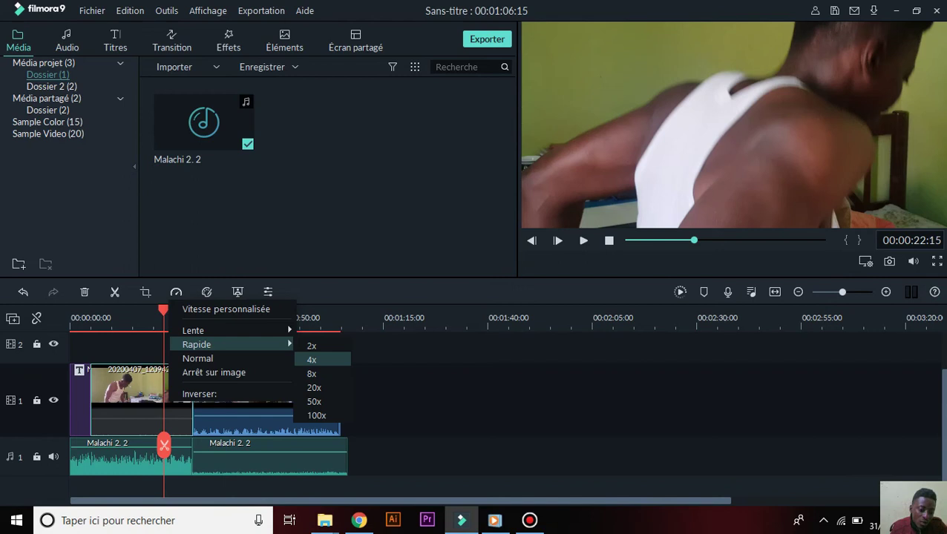
click(311, 359)
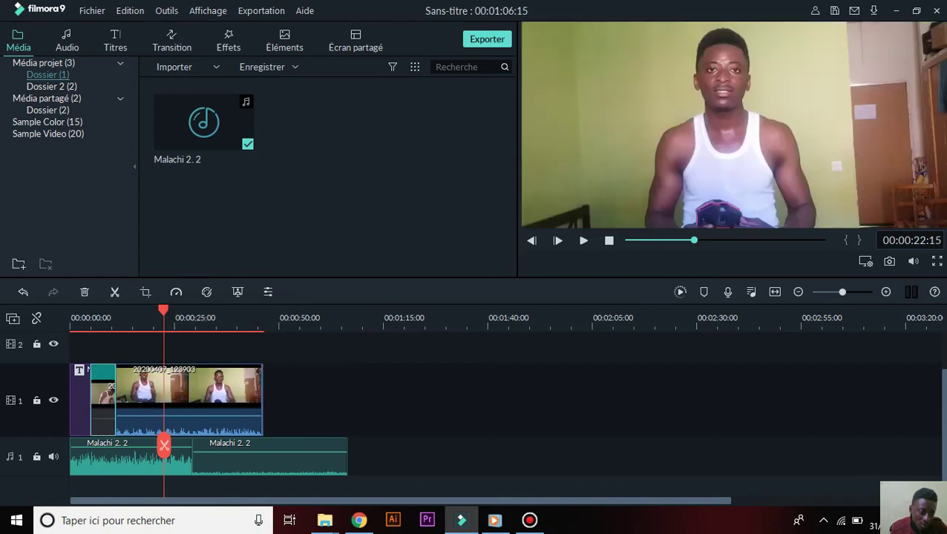
Play the timeline from the opener title to preview the sped-up first clip.
drag(163, 446, 72, 447)
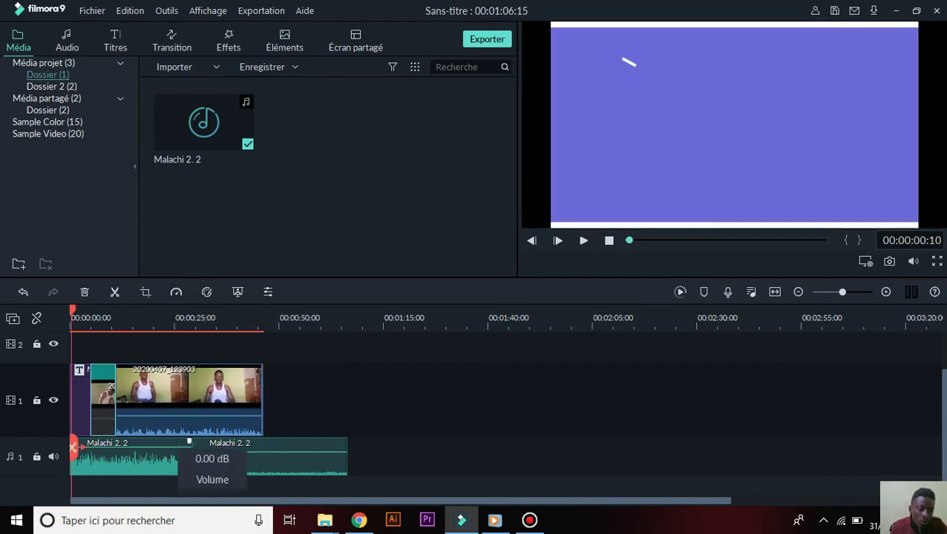
key(space)
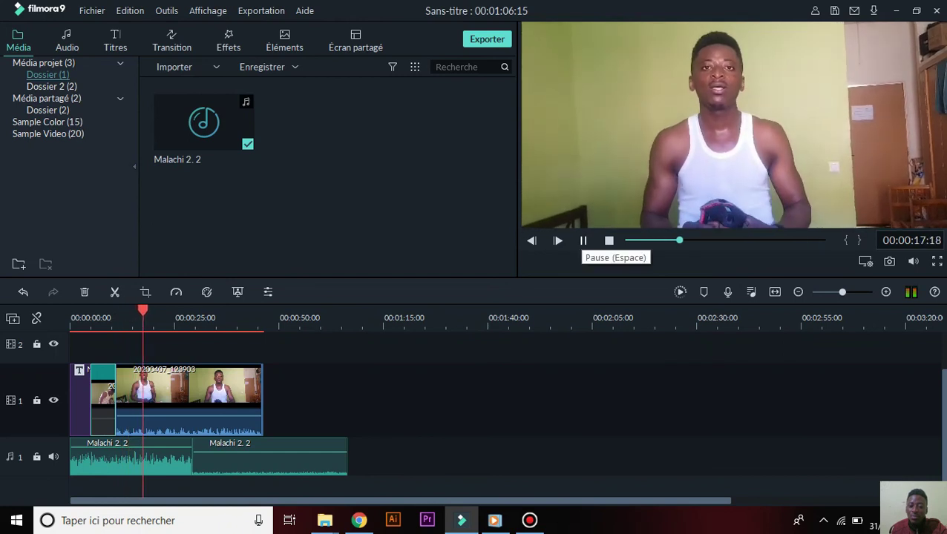
click(583, 240)
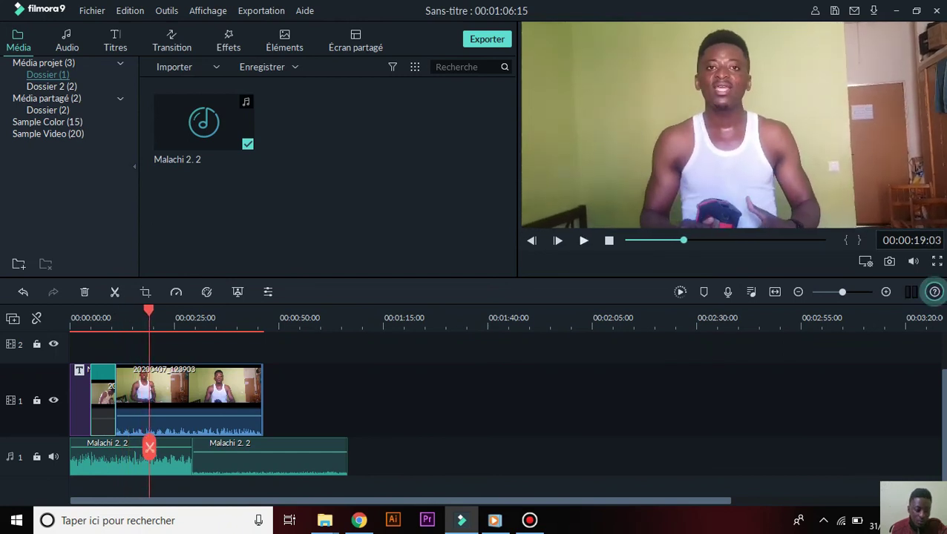
Return the first video clip to Normal speed and move the second music segment back against the first one.
click(102, 401)
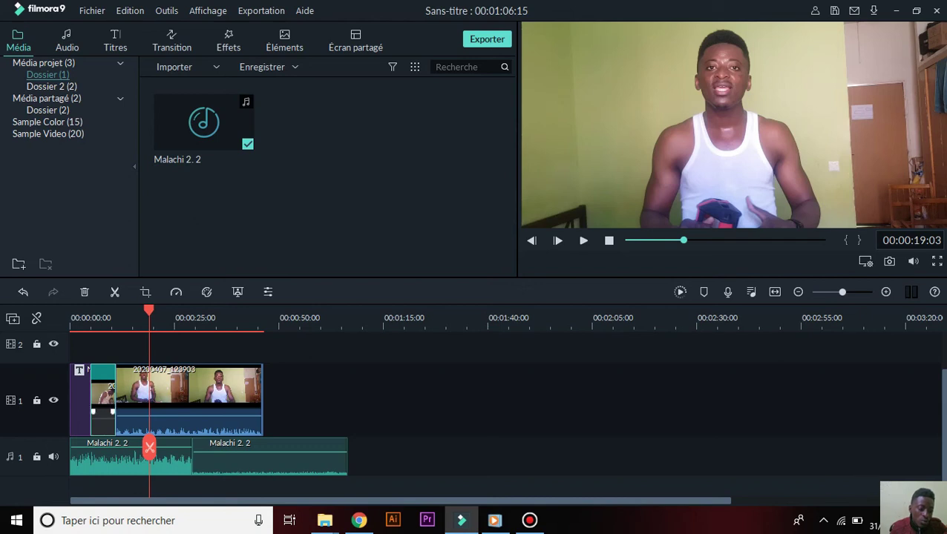
click(176, 291)
mouse_move(216, 344)
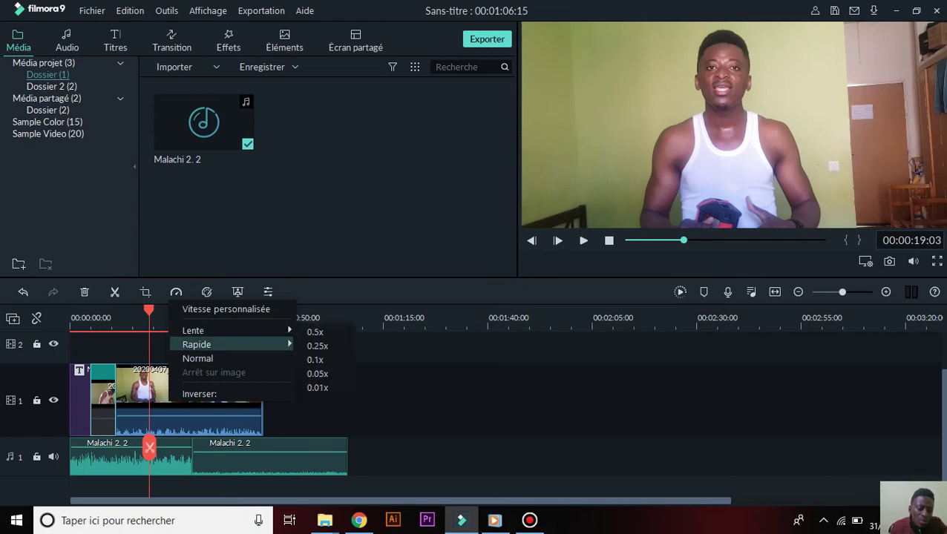
click(198, 359)
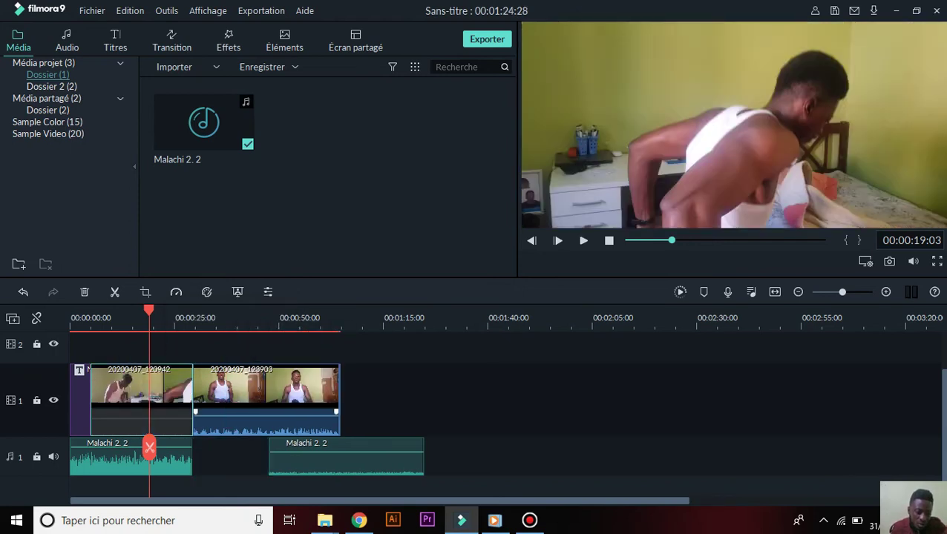
drag(334, 457, 258, 457)
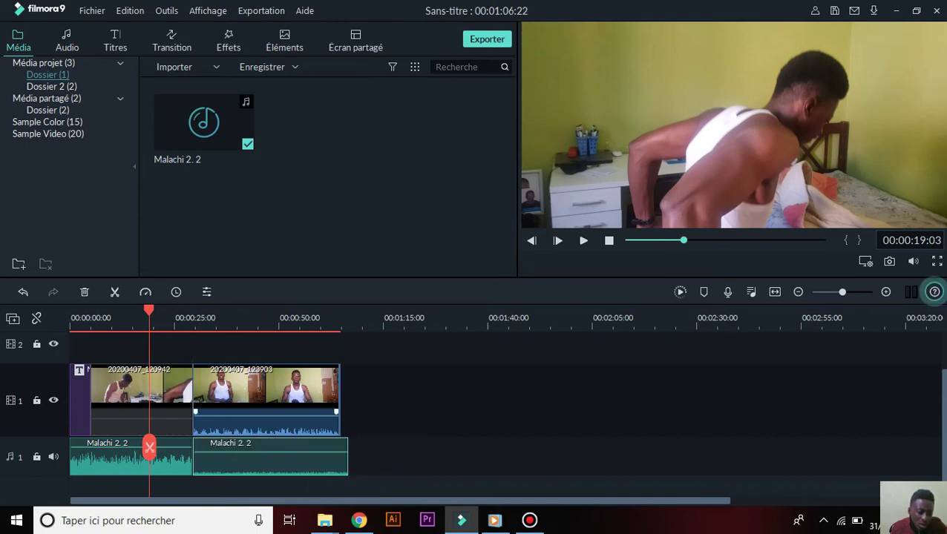
Play the timeline across the cut between the two video clips to check the restored arrangement.
click(139, 385)
click(266, 394)
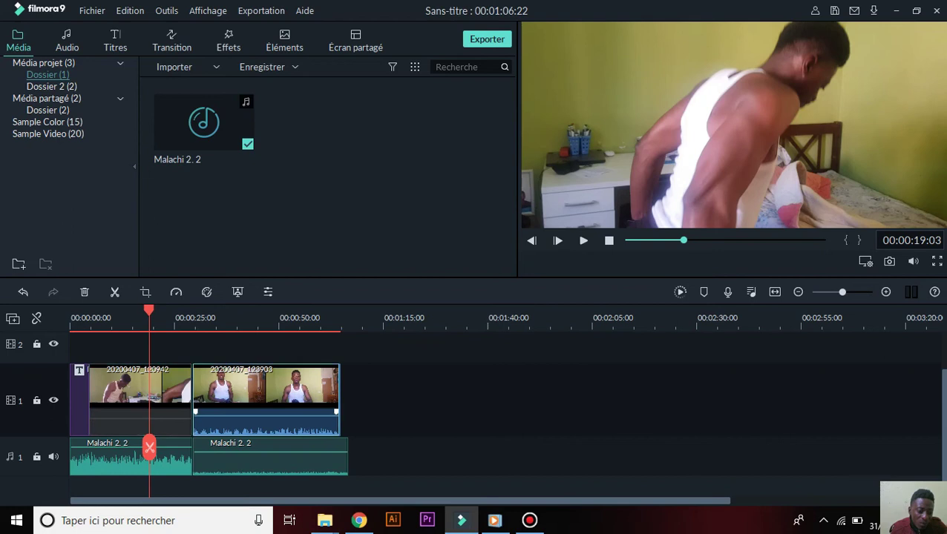
click(159, 449)
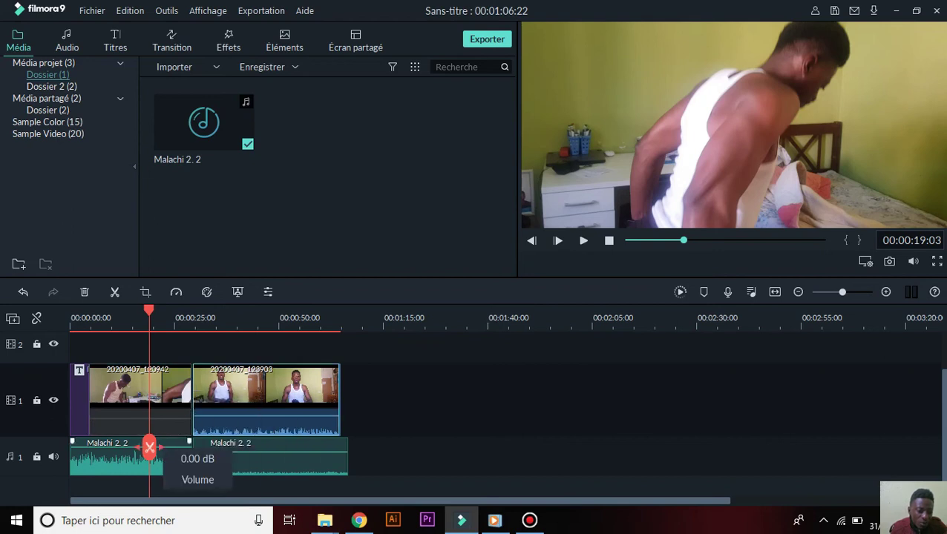
drag(149, 448, 183, 454)
key(space)
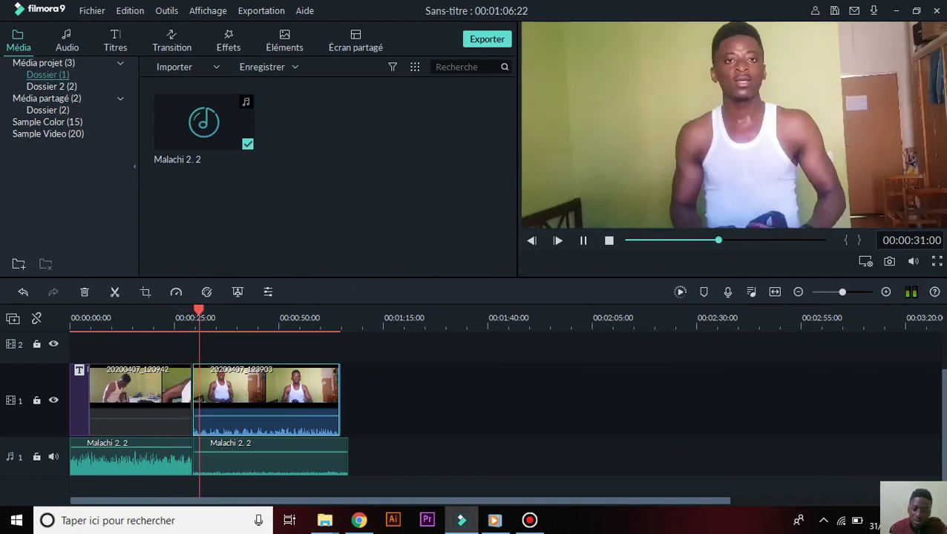
key(space)
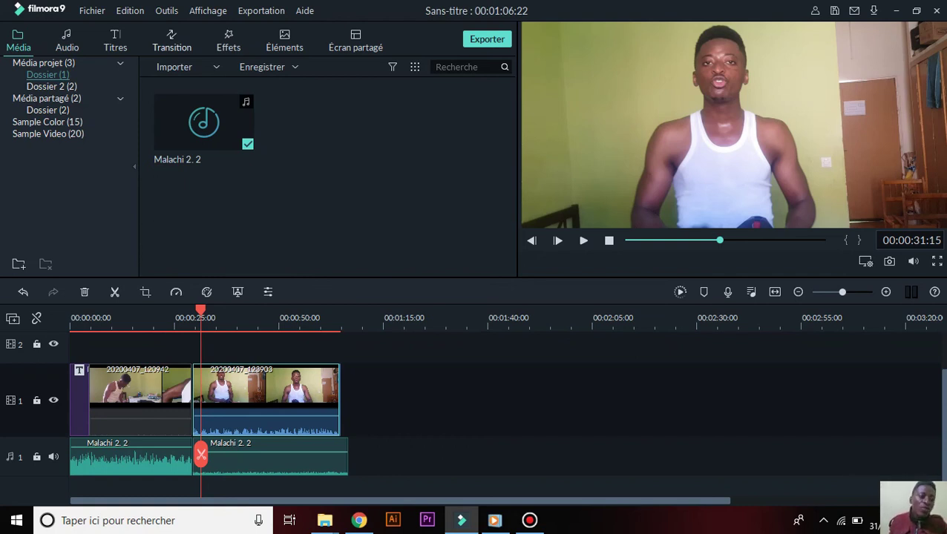
Add the Flashback 2 transition to both ends of the second video clip, 20200407_123903.
click(171, 41)
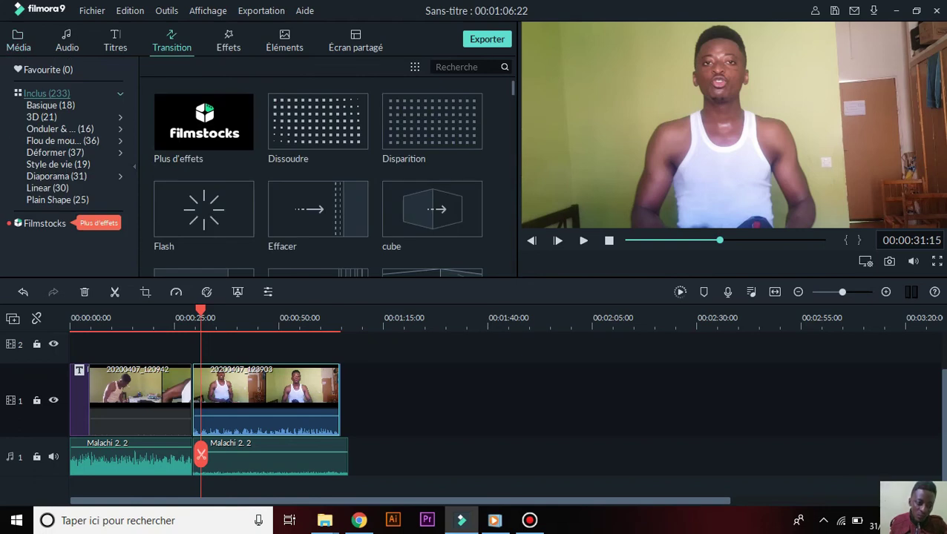
scroll(415, 171, down, 5)
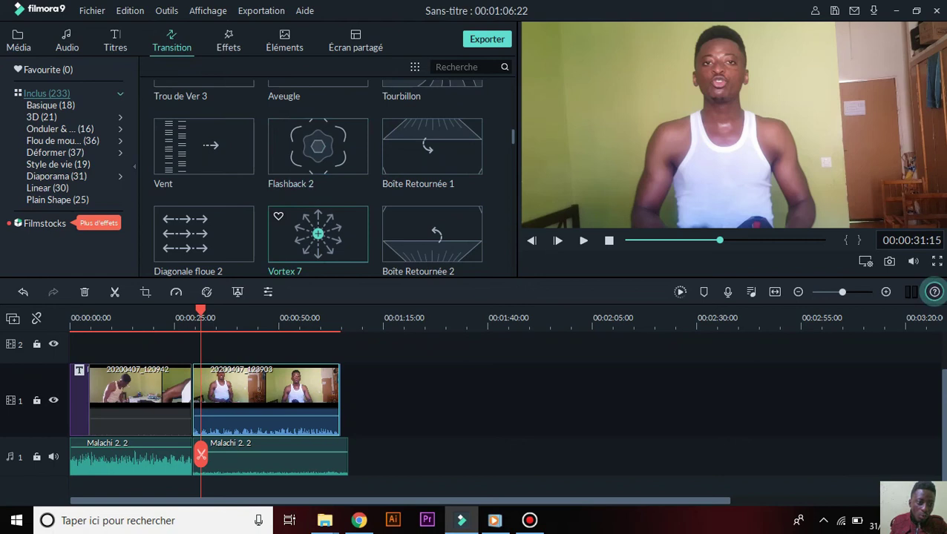
drag(200, 310, 88, 311)
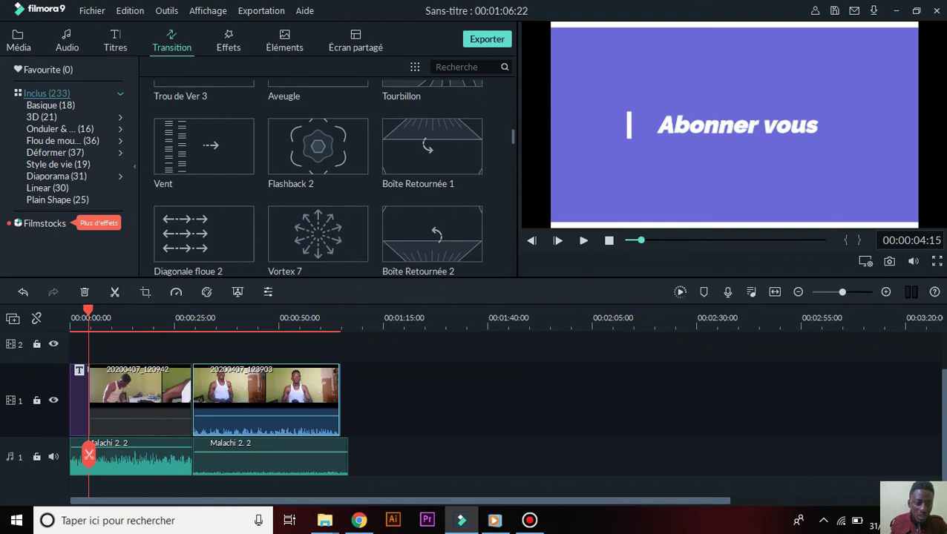
click(318, 146)
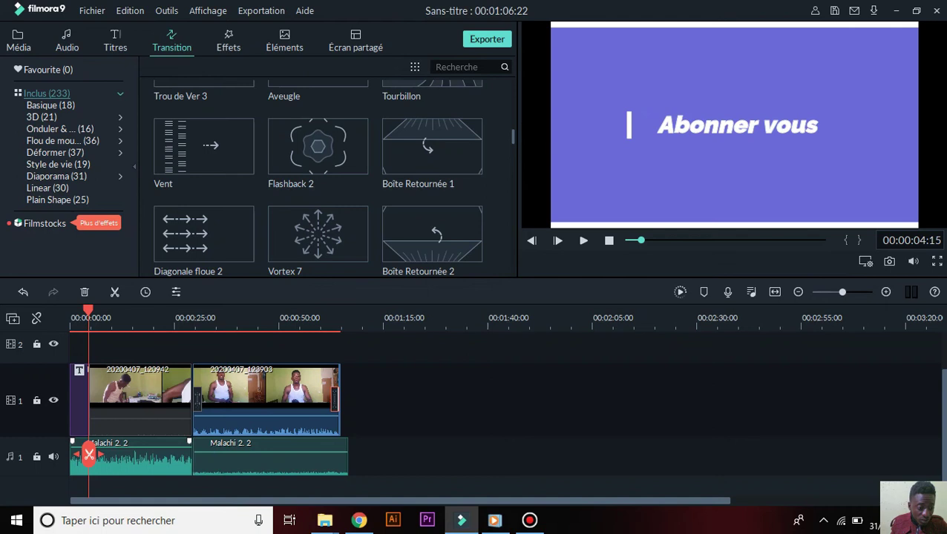
Add the Orbe 1 transition to both ends of the first video clip, 20200407_120942.
drag(89, 454, 116, 458)
click(265, 414)
mouse_move(317, 146)
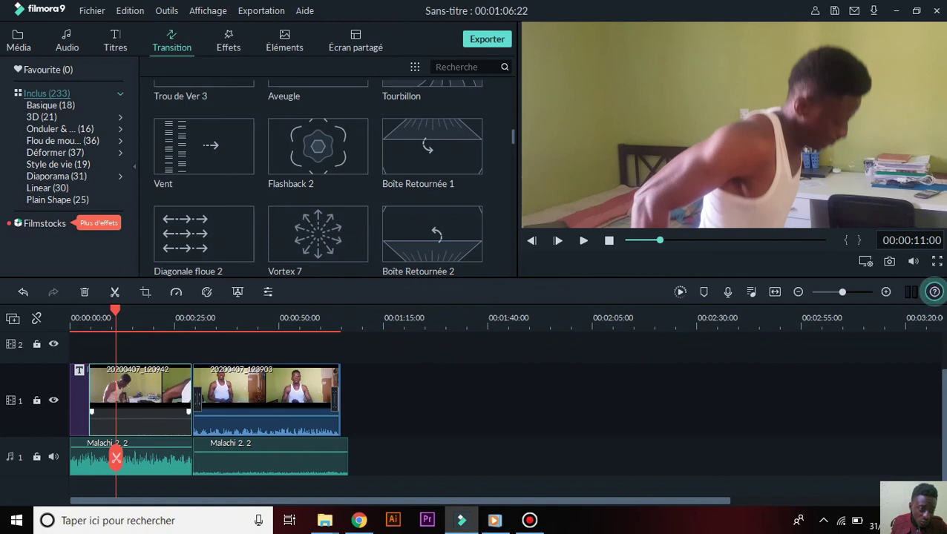
scroll(433, 149, down, 3)
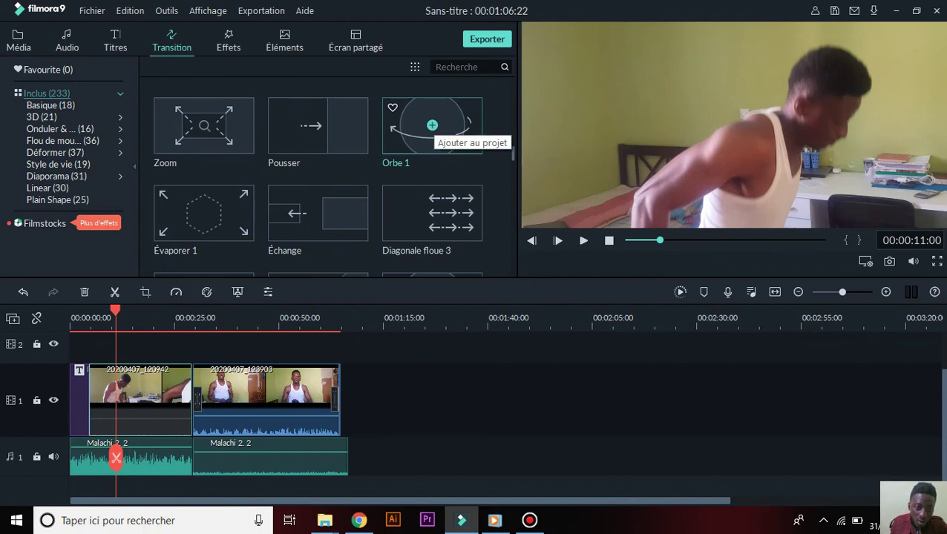
click(431, 126)
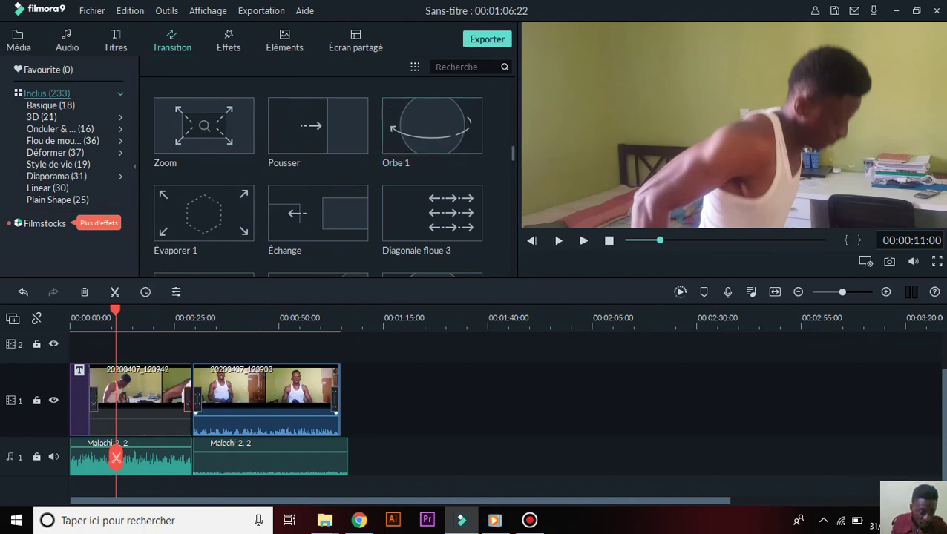
Play the timeline from 00:00:00:00 through the opener into the first clip to preview the transition.
mouse_move(115, 458)
drag(115, 458, 72, 460)
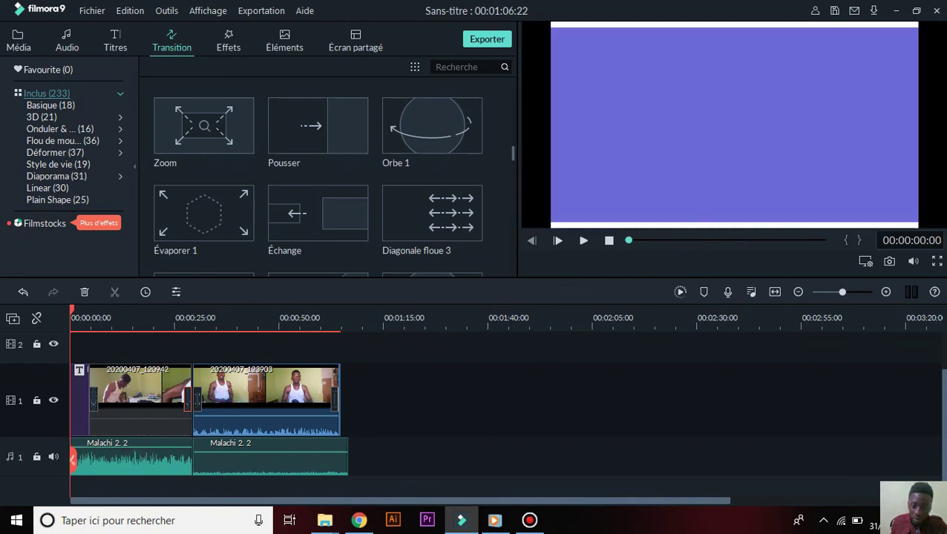
click(583, 241)
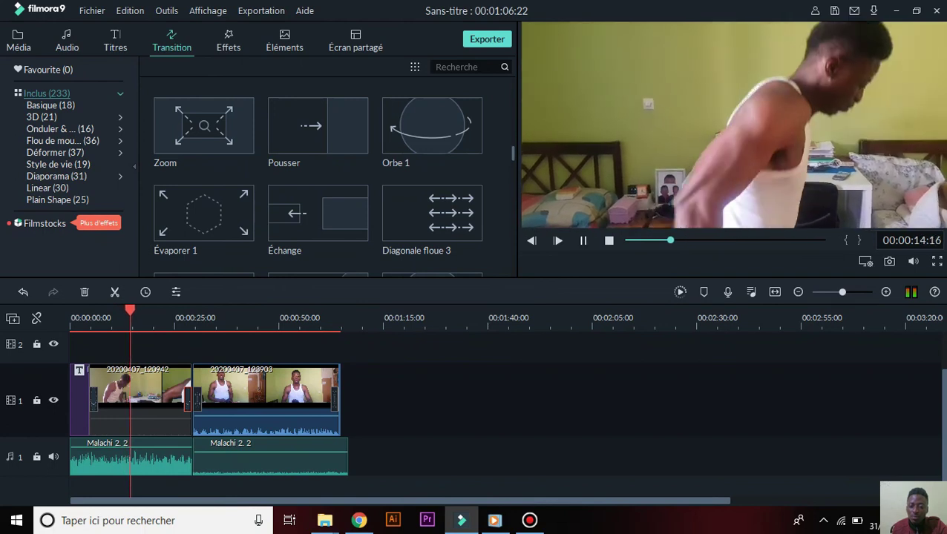
key(space)
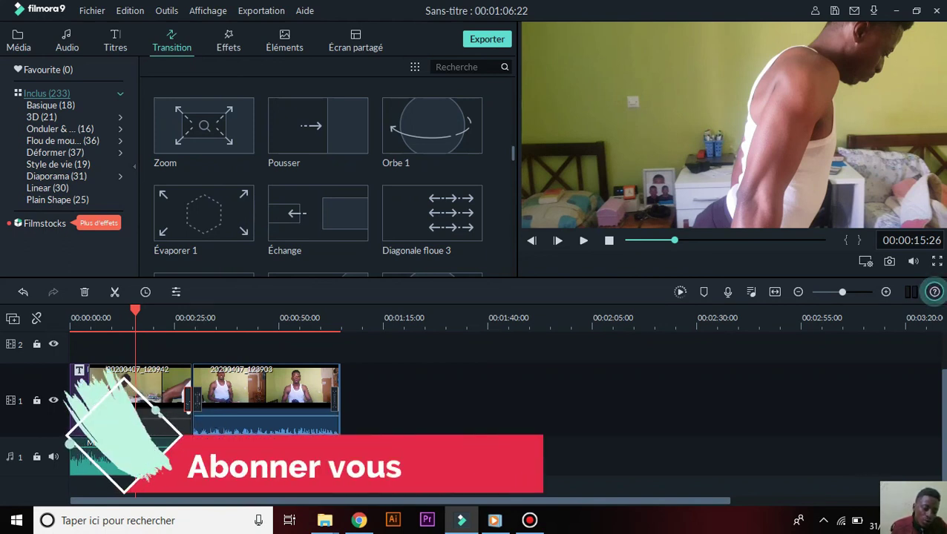
Split clip 20200407_120942 at 00:00:15:26 and add the Écraser transition at the new cut.
right_click(146, 408)
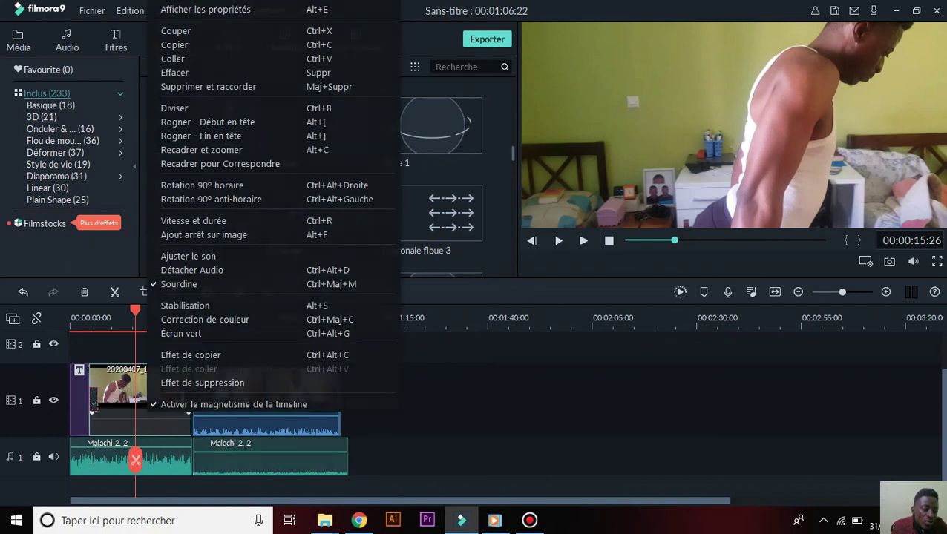
key(Escape)
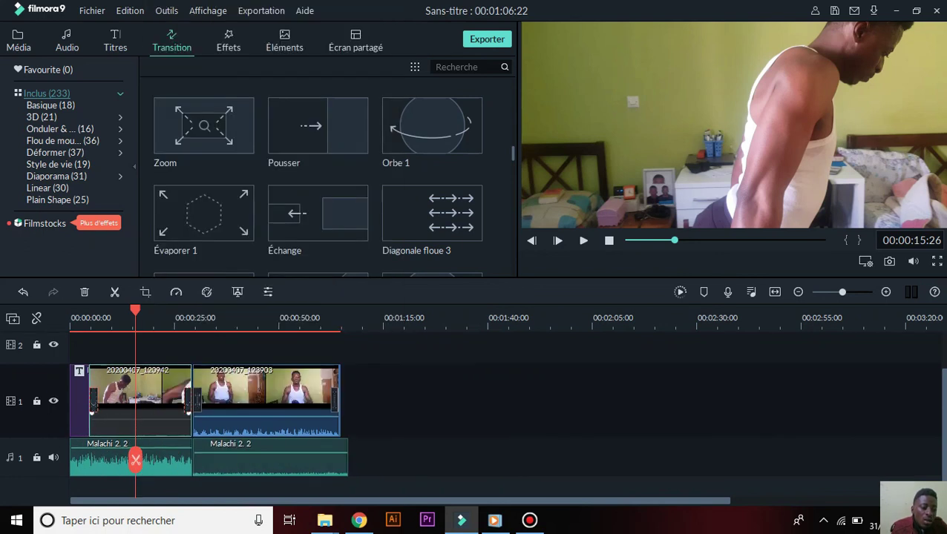
right_click(147, 404)
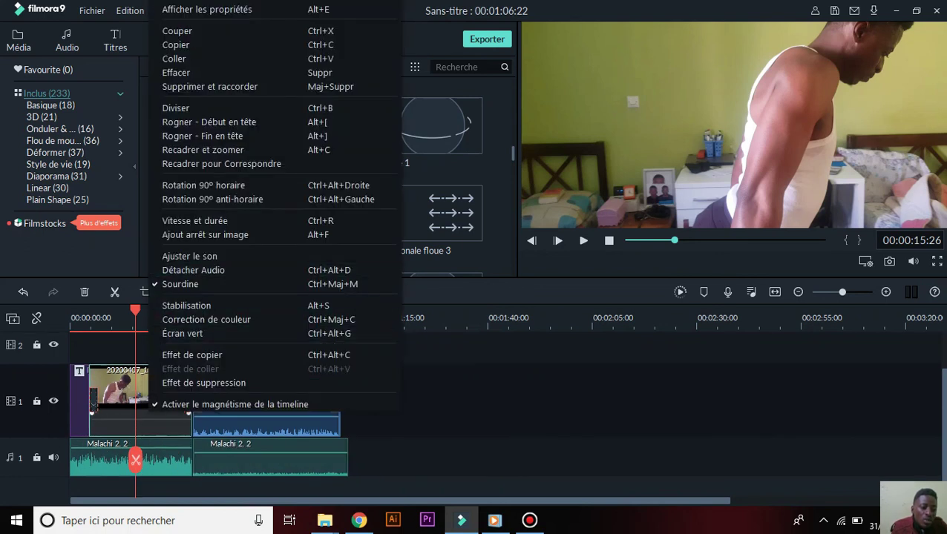
click(178, 107)
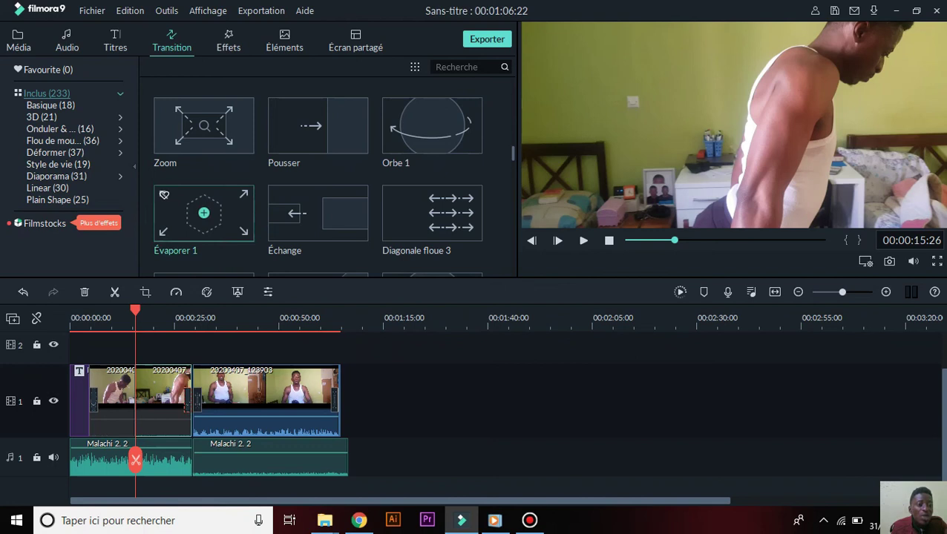
scroll(317, 193, down, 6)
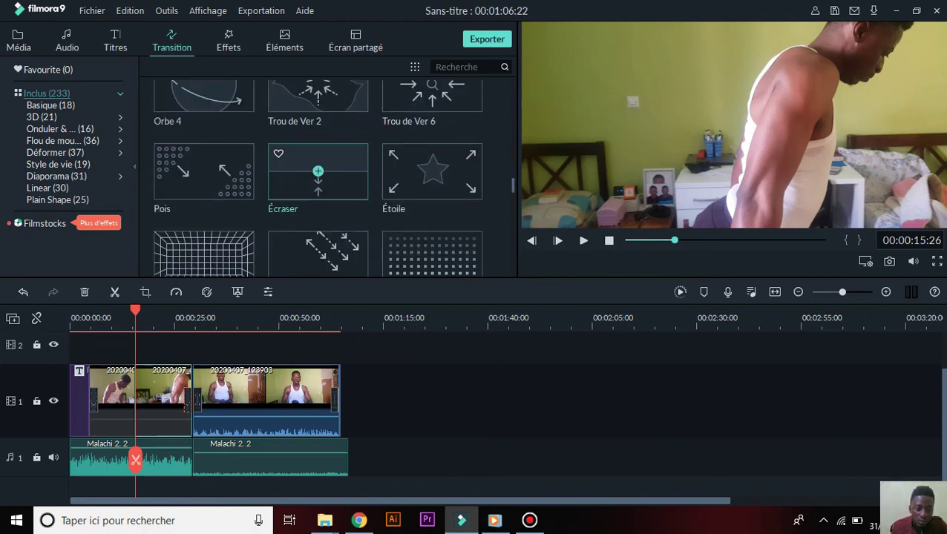
click(317, 172)
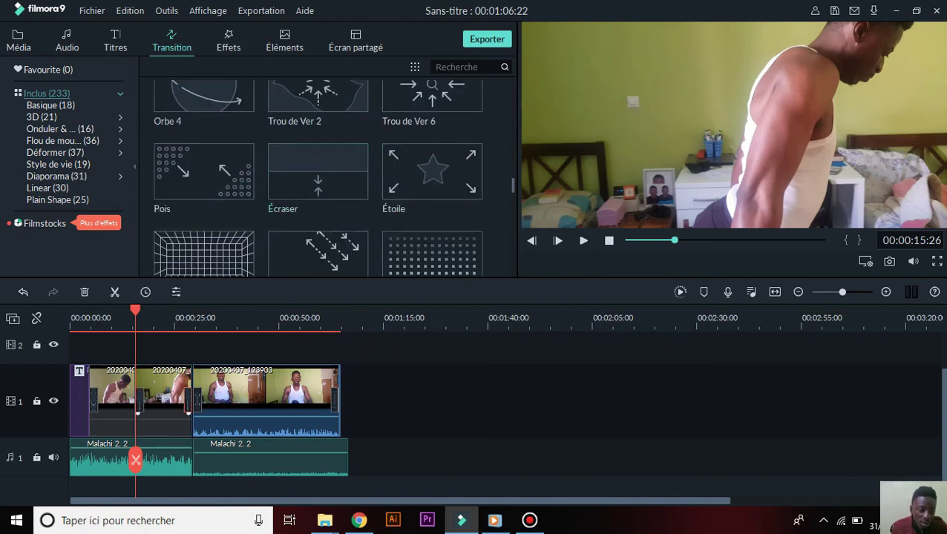
Play the timeline from 00:00:01:00 through the split first clip into the second clip to preview the transitions.
drag(135, 310, 74, 310)
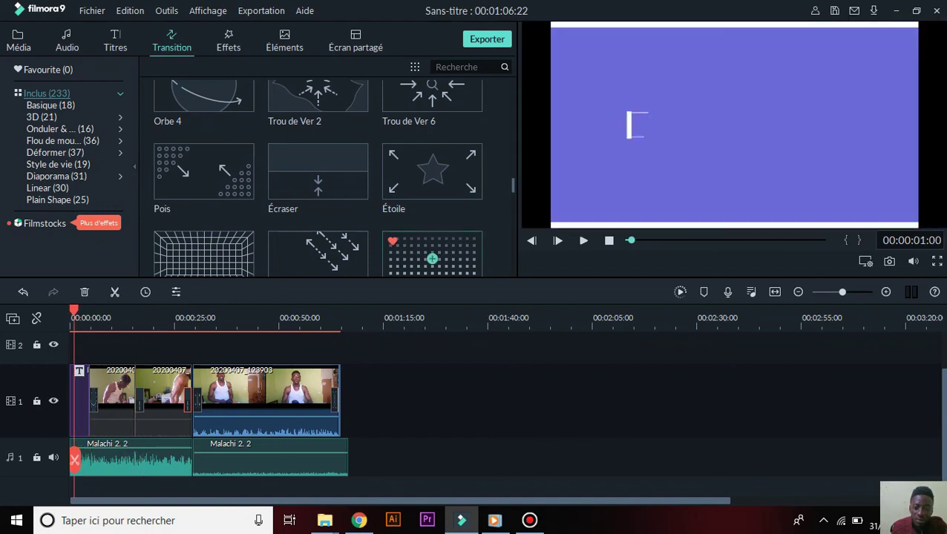
click(583, 240)
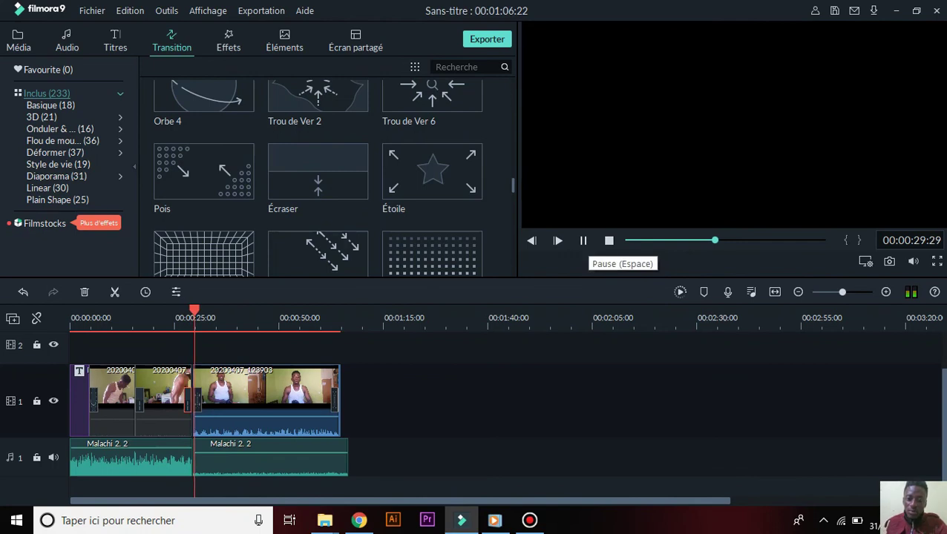
key(space)
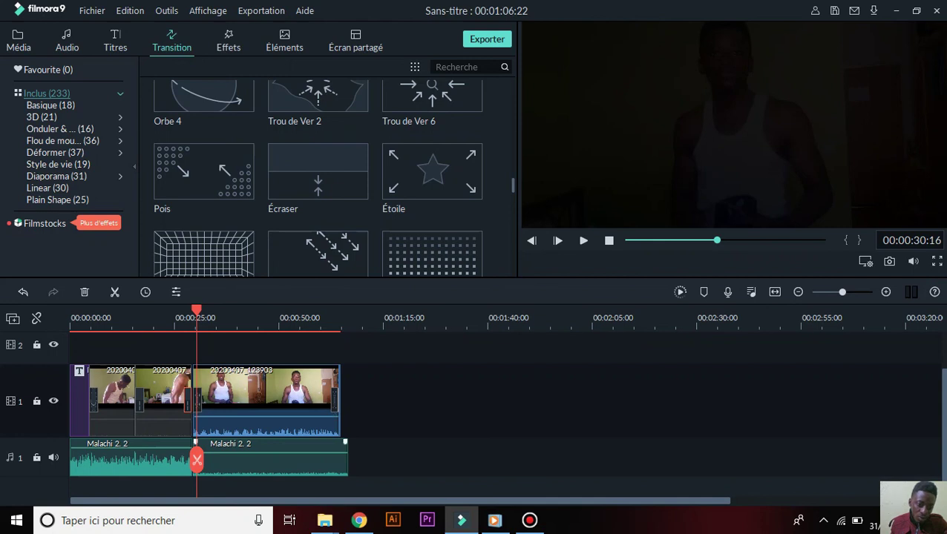
Look through the included audio tracks and sound effects.
mouse_move(203, 259)
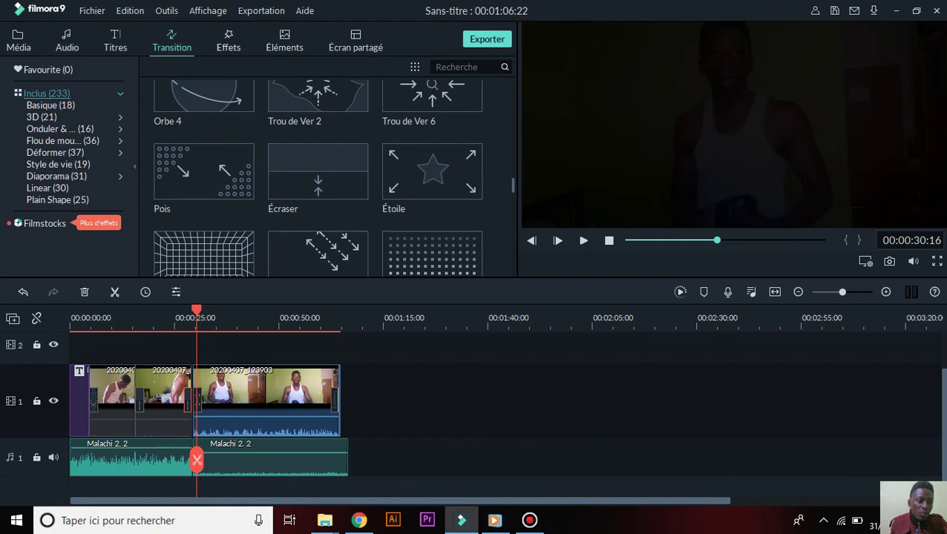
click(66, 41)
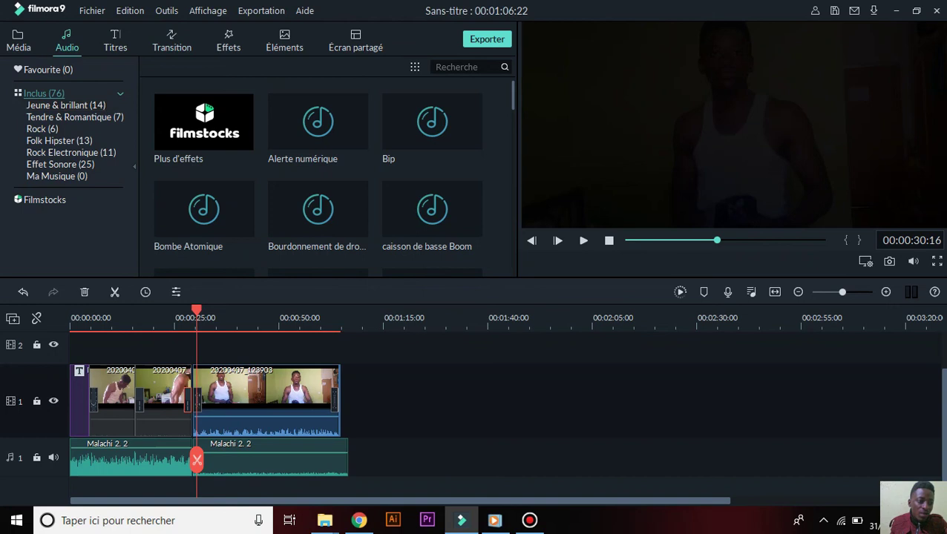
scroll(318, 126, down, 10)
scroll(317, 130, up, 10)
Add the Agrandir effect on video track 2 at 00:00:30:16, above the start of the second clip.
click(229, 41)
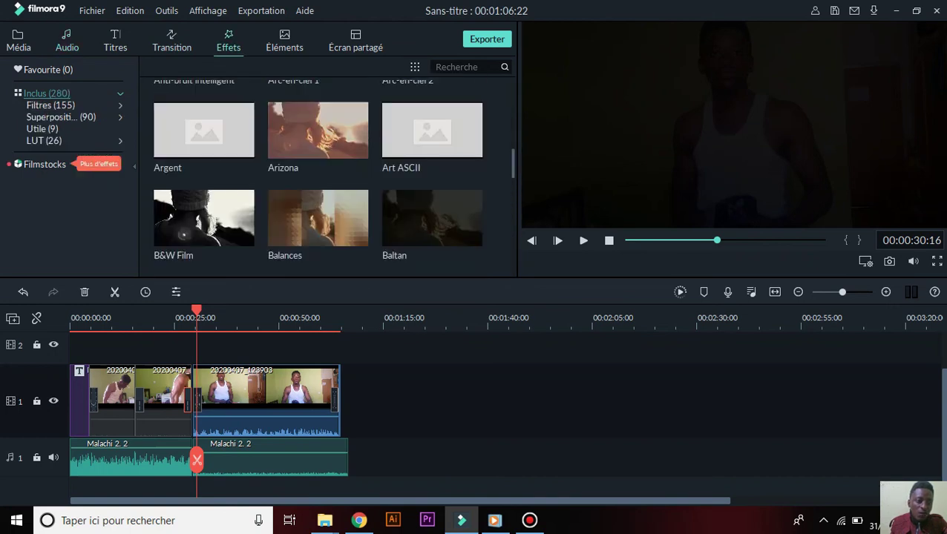
scroll(317, 172, down, 5)
scroll(318, 172, up, 10)
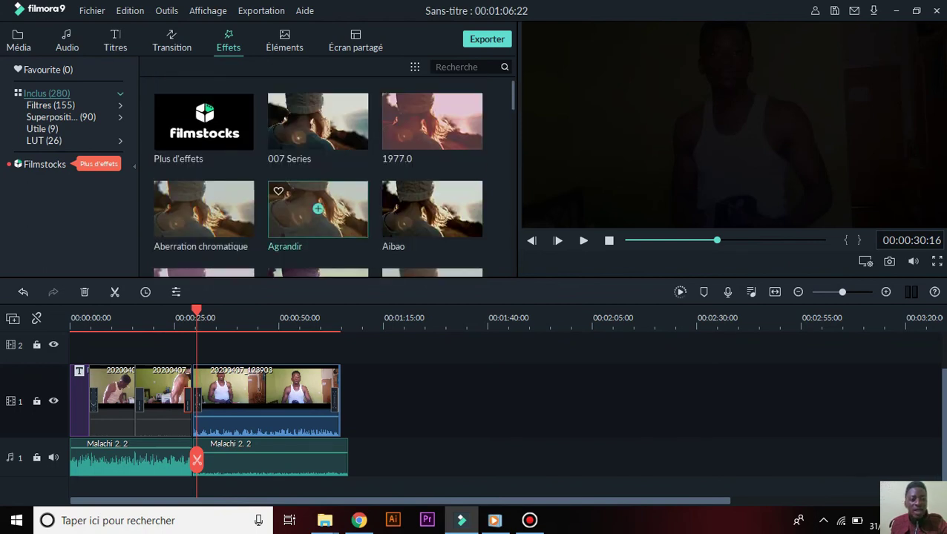
scroll(318, 173, down, 3)
scroll(318, 209, down, 5)
scroll(317, 210, up, 8)
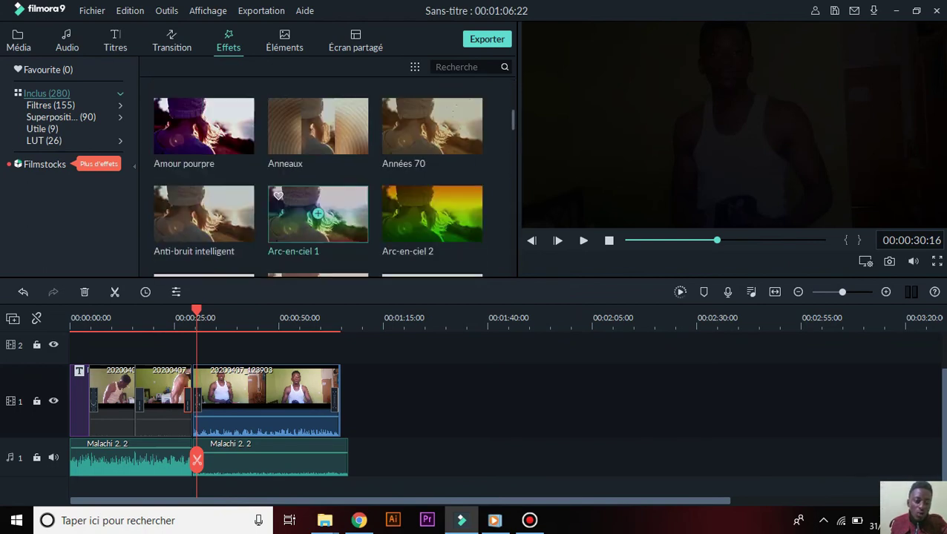
click(317, 210)
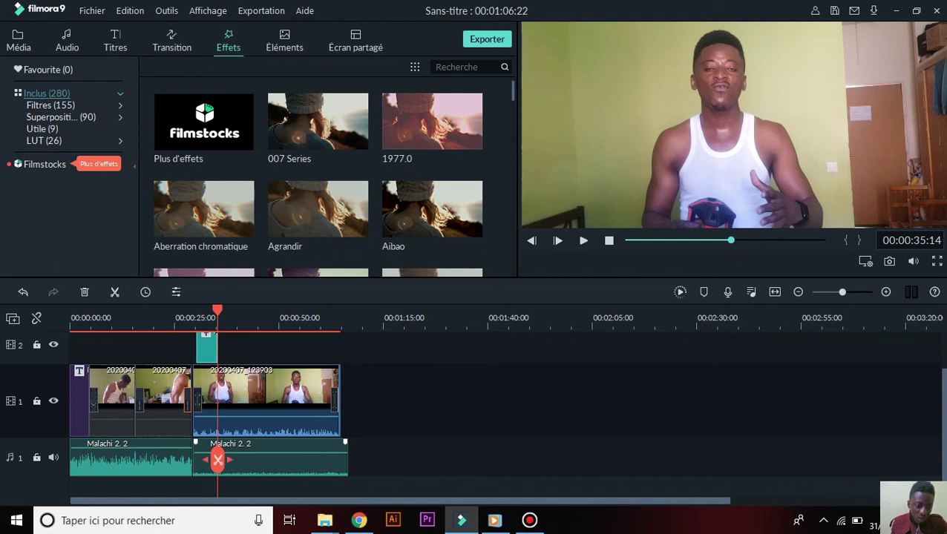
Play the timeline from 00:00:31:05 past the end of the Agrandir effect to preview it.
drag(217, 460, 200, 461)
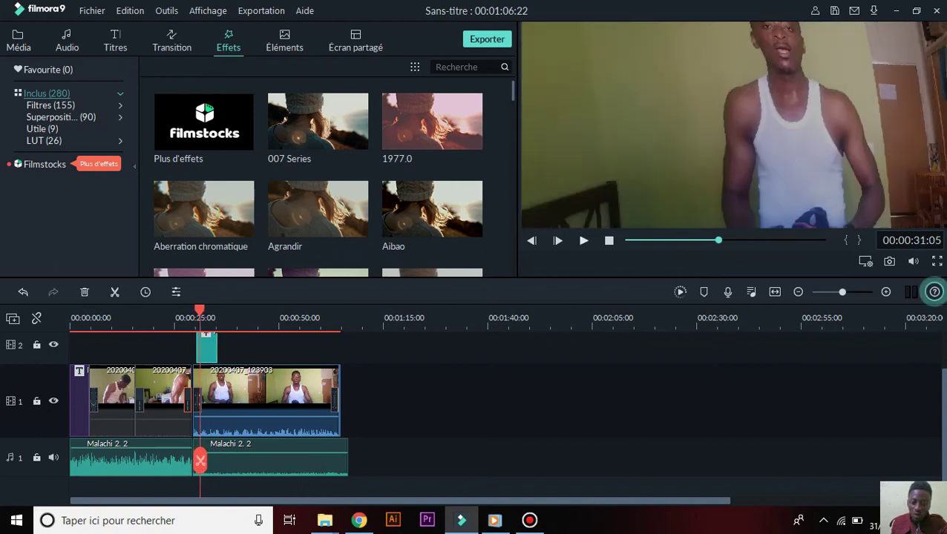
click(583, 240)
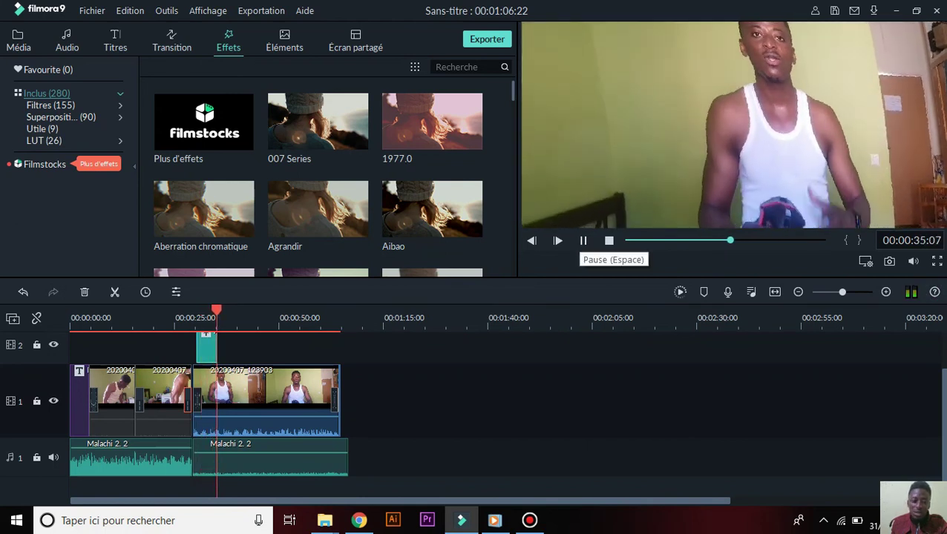
key(space)
Browse the included elements and view the current frame in full screen.
click(284, 40)
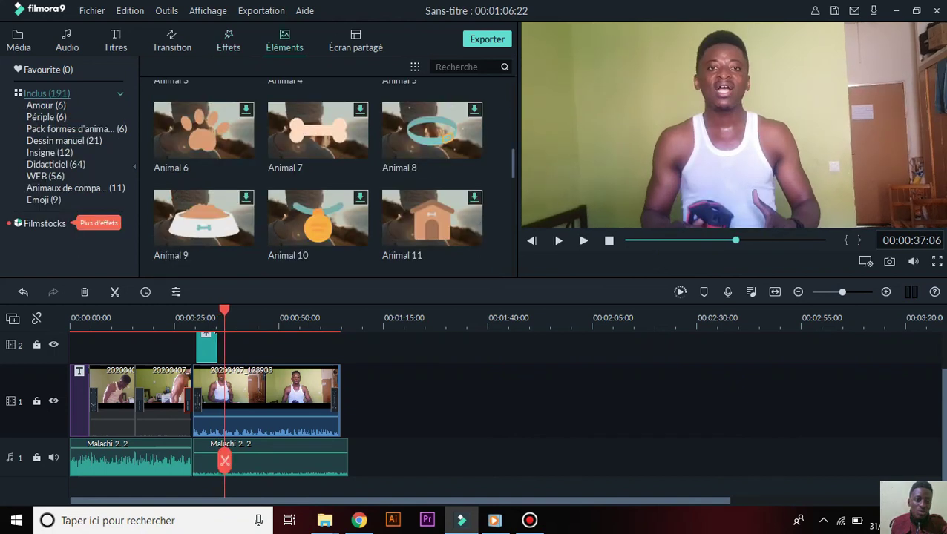
scroll(204, 133, down, 5)
scroll(326, 178, down, 5)
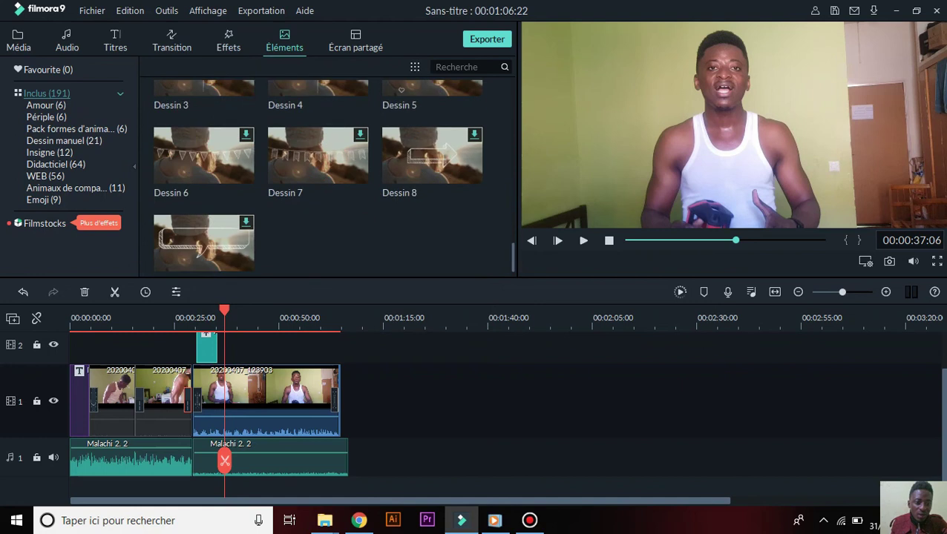
scroll(326, 178, up, 3)
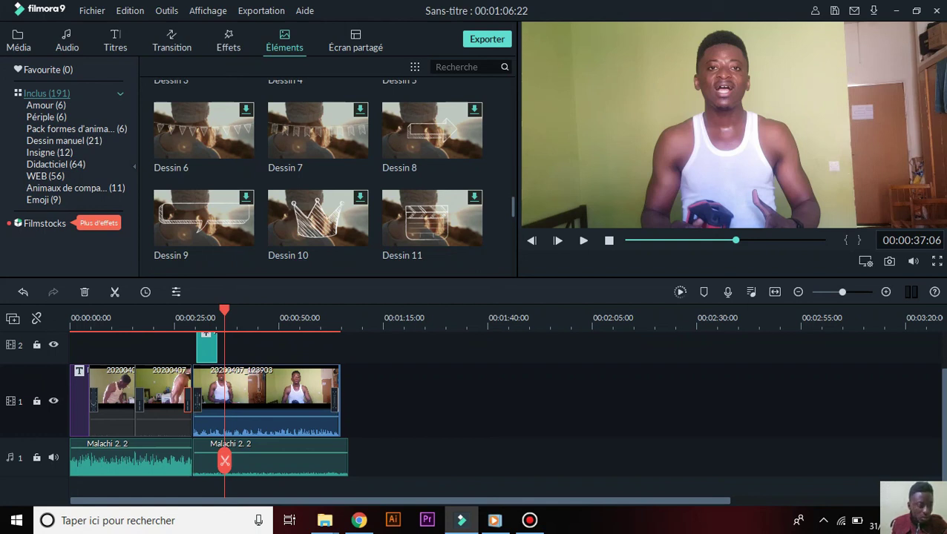
scroll(505, 416, up, 1)
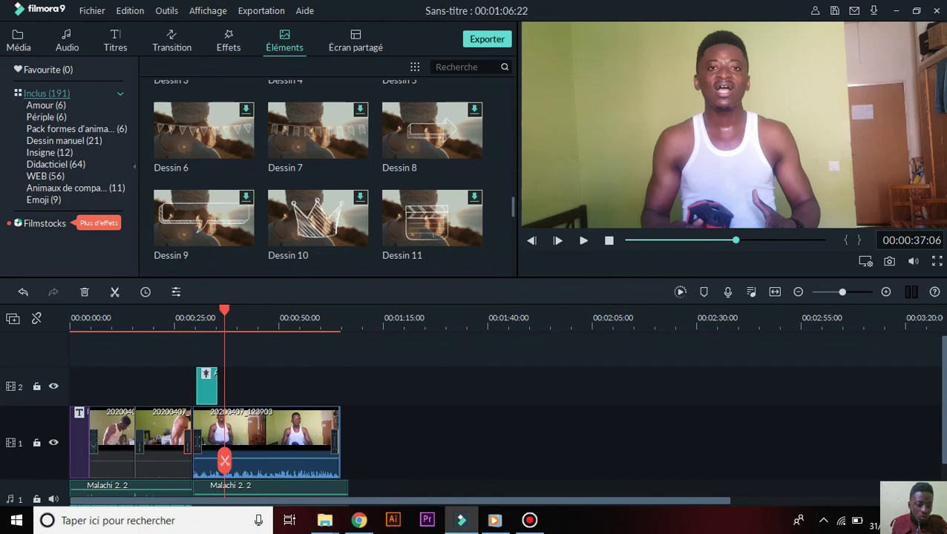
scroll(224, 461, down, 1)
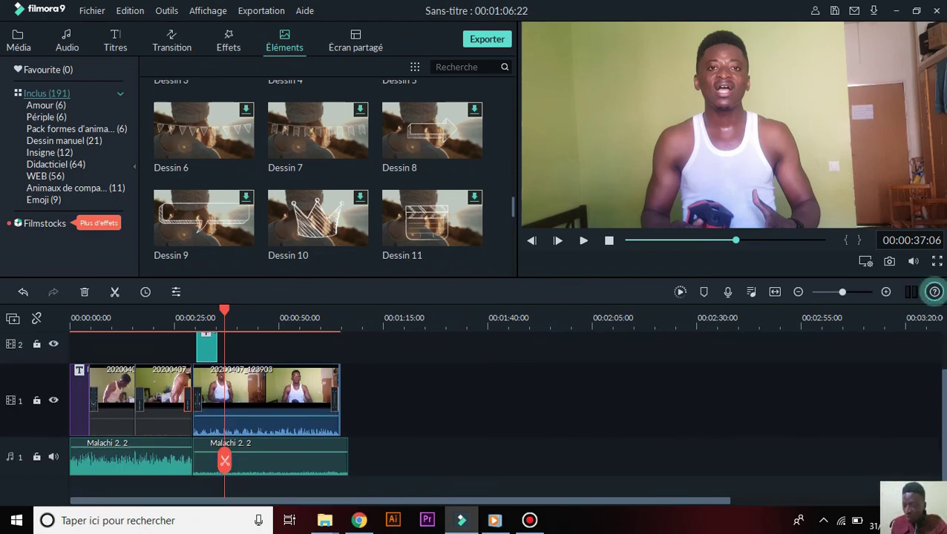
key(alt+Return)
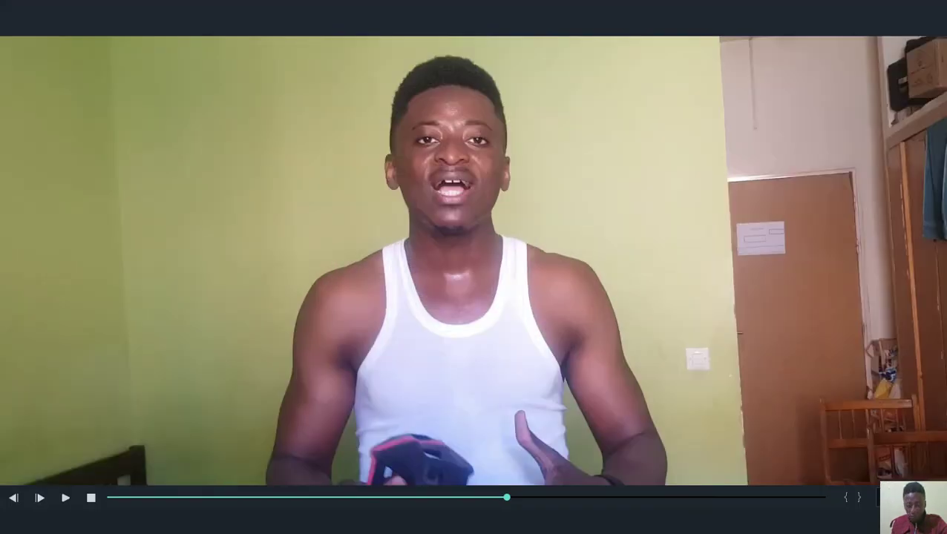
key(Escape)
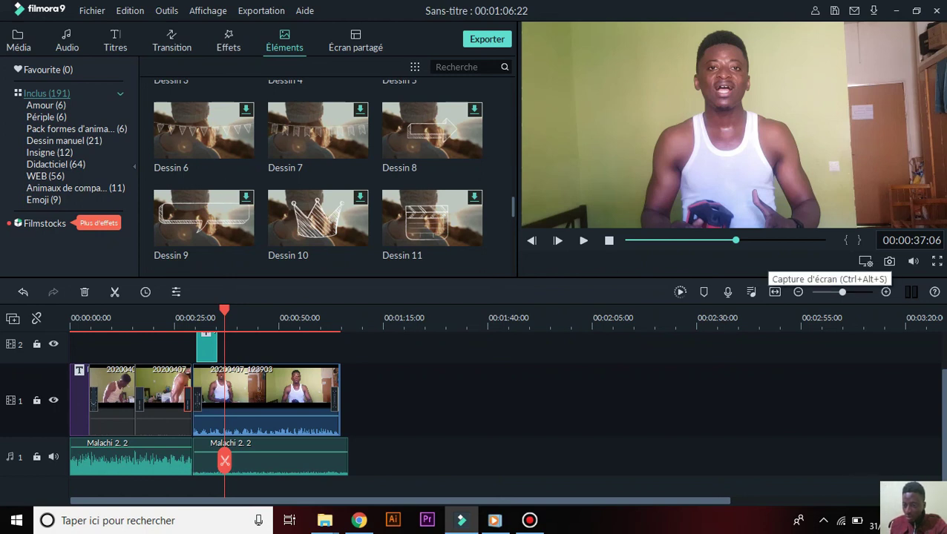
Capture two snapshots of the preview frame at 00:00:37:06 into the project media folder.
click(888, 261)
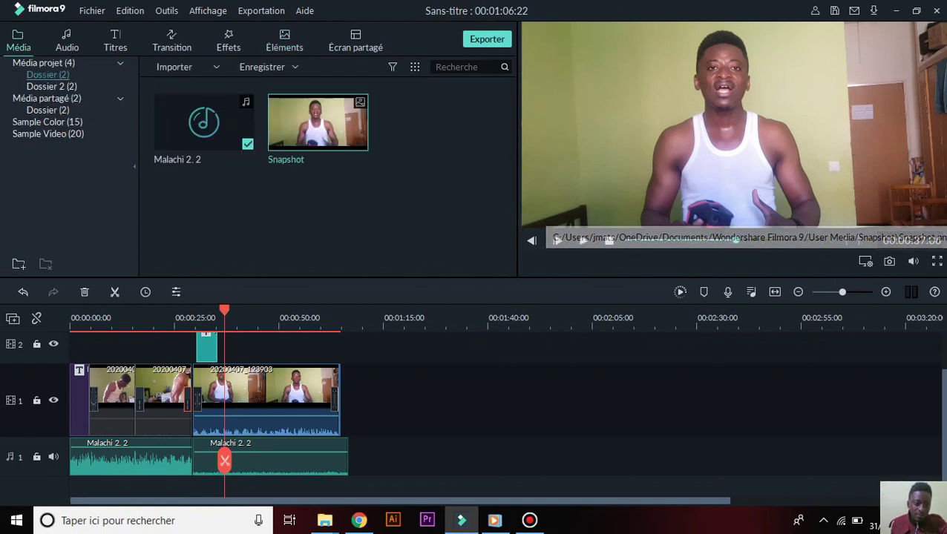
mouse_move(317, 123)
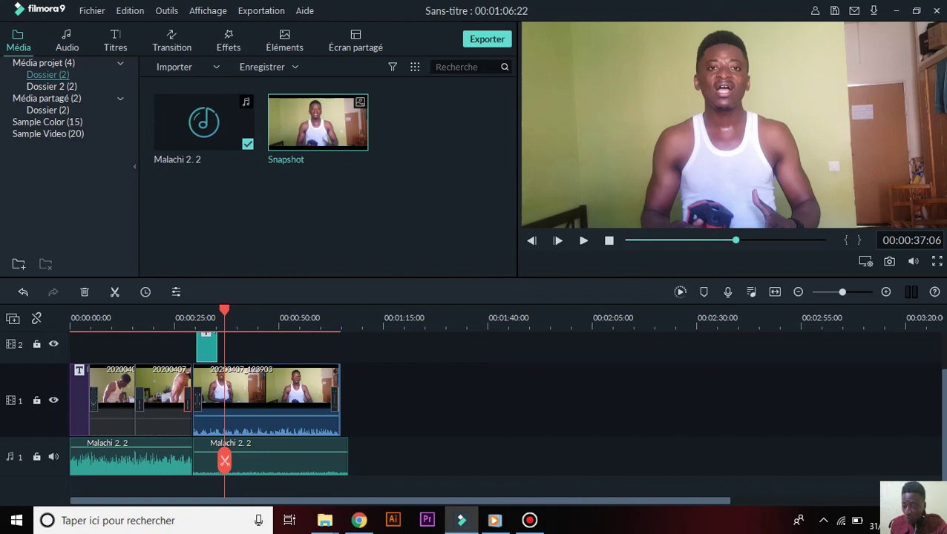
click(889, 262)
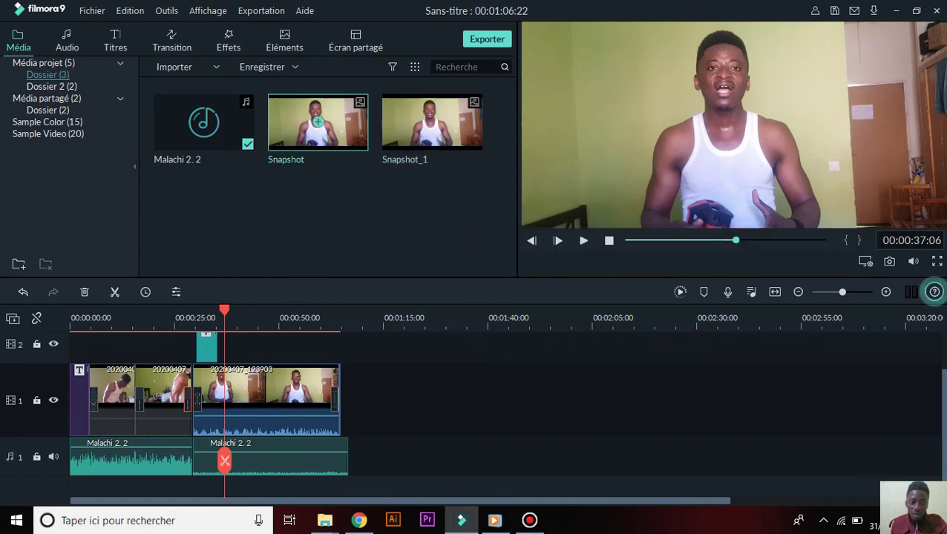
Delete the images Snapshot and Snapshot_1 from the project media folder.
right_click(319, 123)
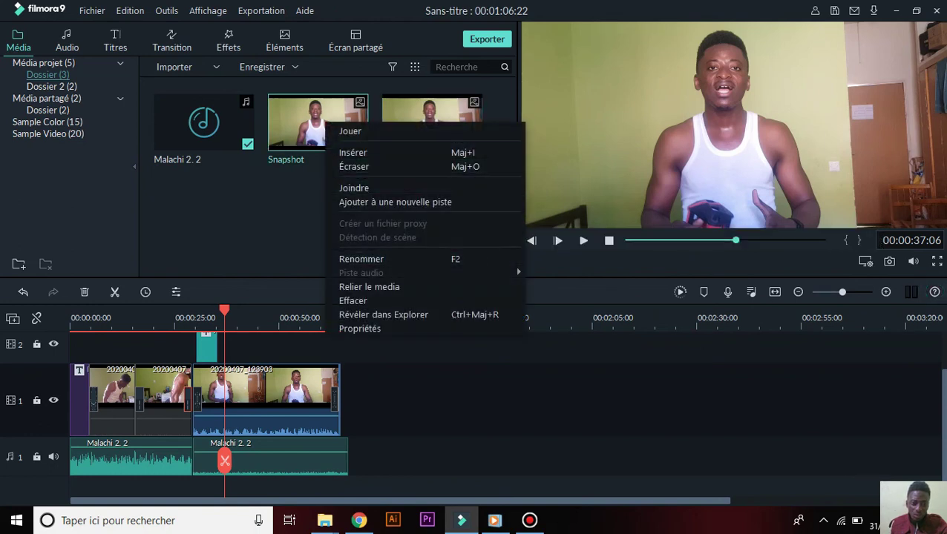
click(353, 300)
click(539, 263)
right_click(331, 121)
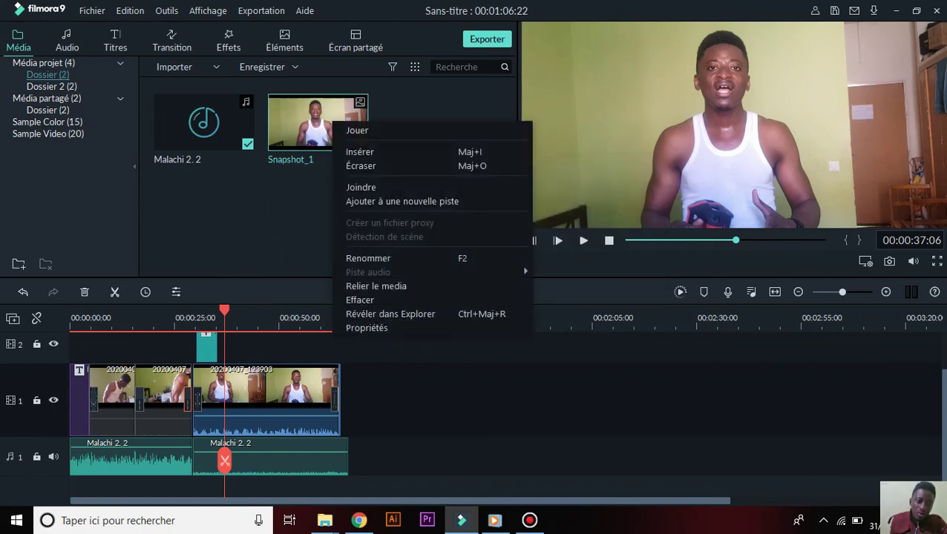
click(360, 300)
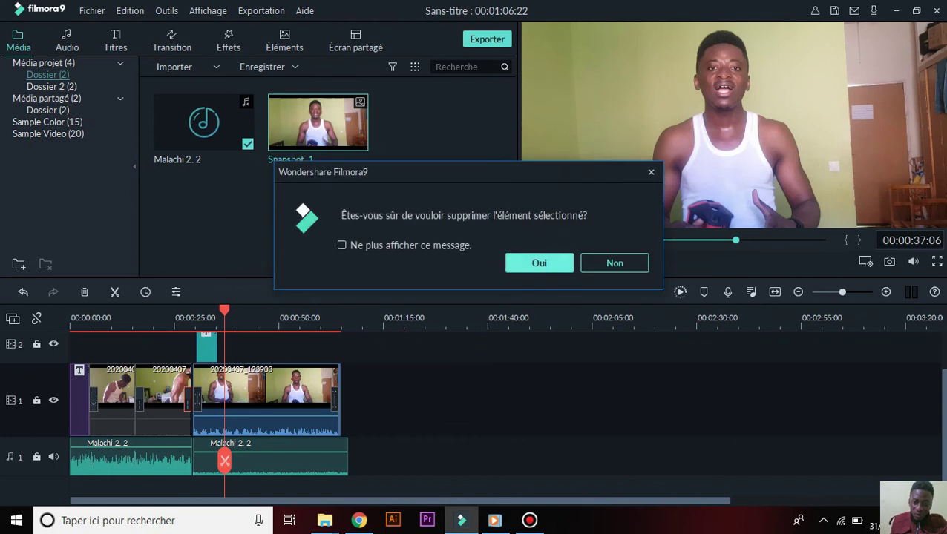
click(539, 263)
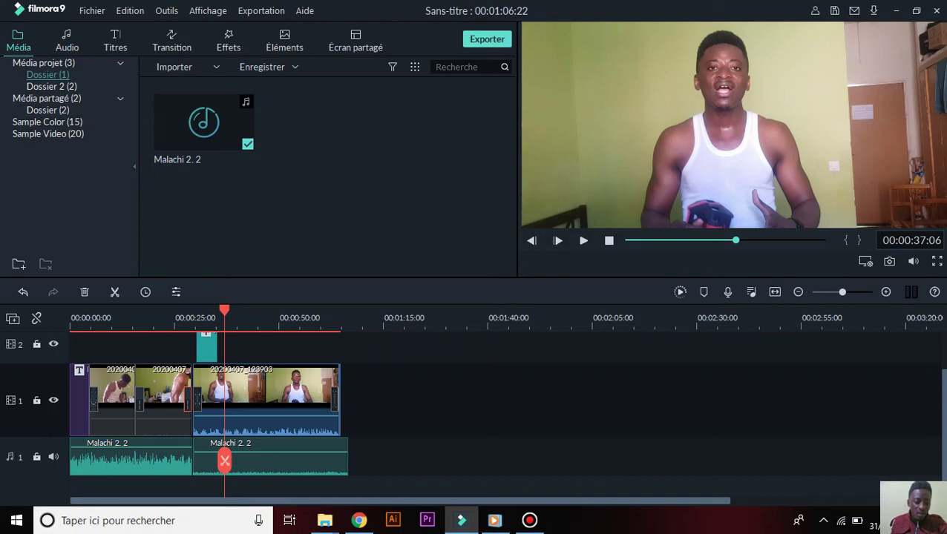
Move the playhead to 00:00:47:15 and display the title templates with the timeline enlarged.
drag(224, 310, 267, 310)
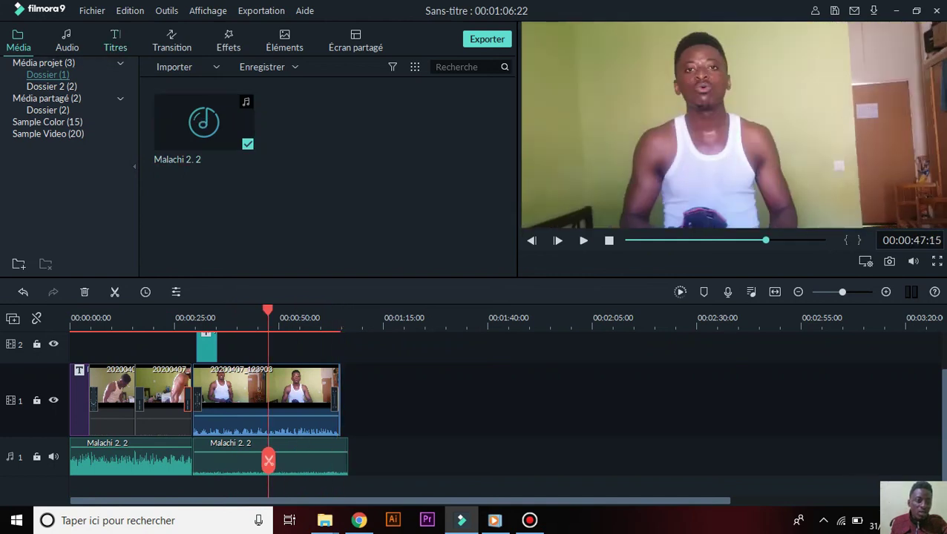
click(115, 41)
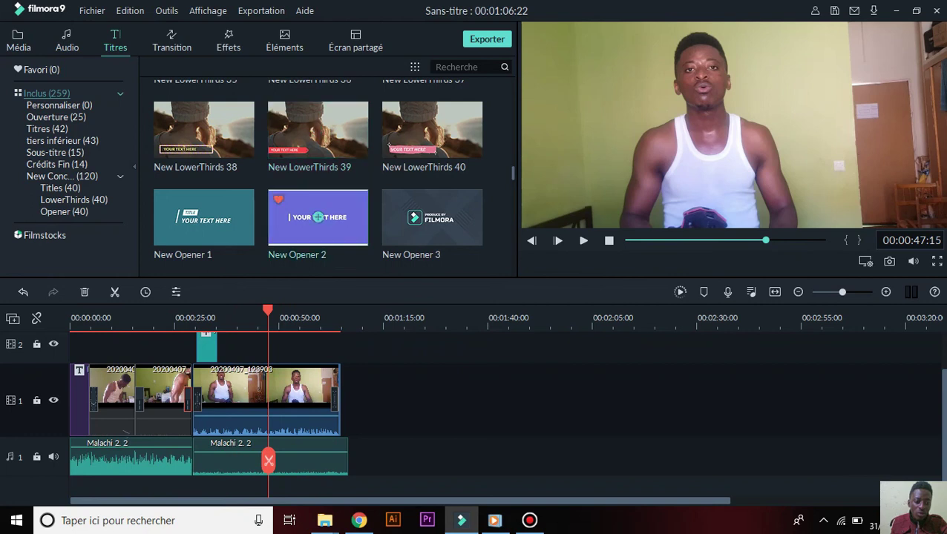
scroll(297, 386, up, 1)
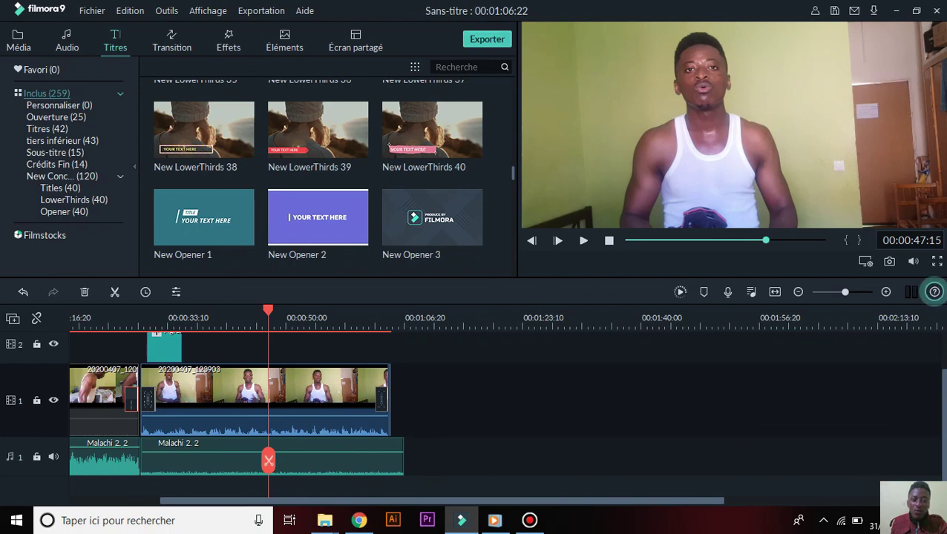
Start exporting the project as an MP4 file named Ma vidéo, and abandon the export.
key(ctrl+e)
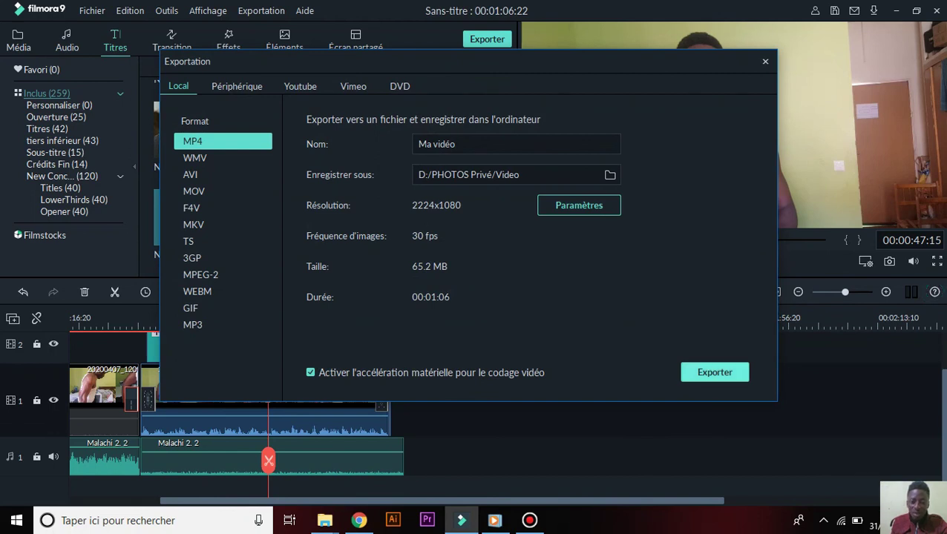
key(Return)
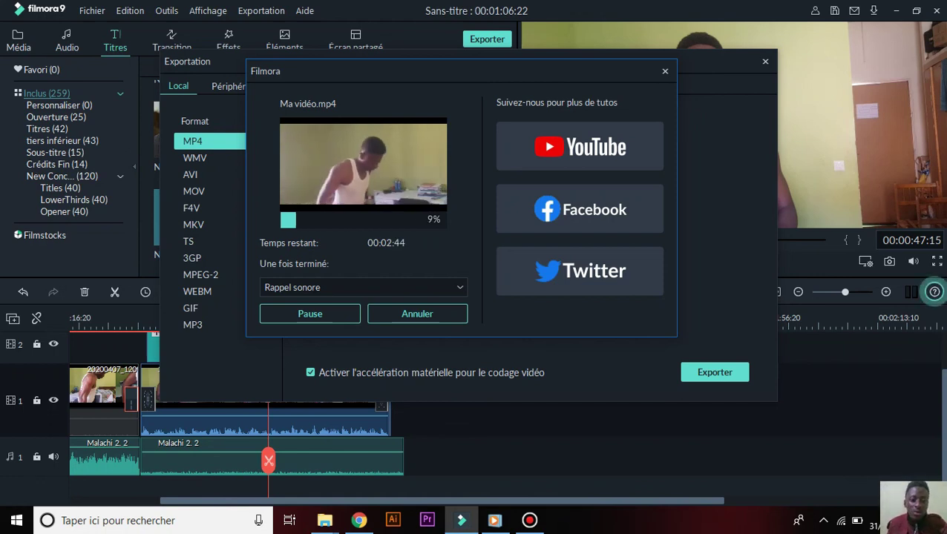
key(Escape)
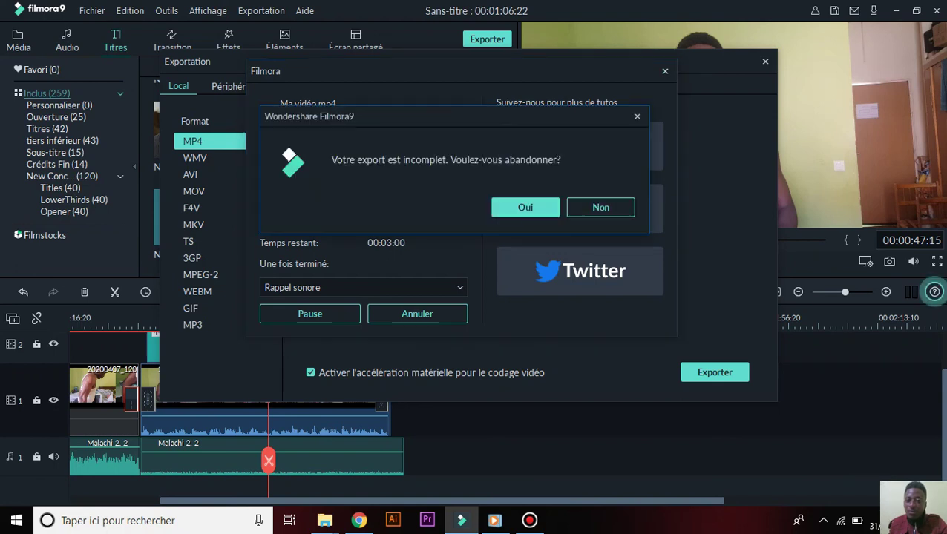
key(Return)
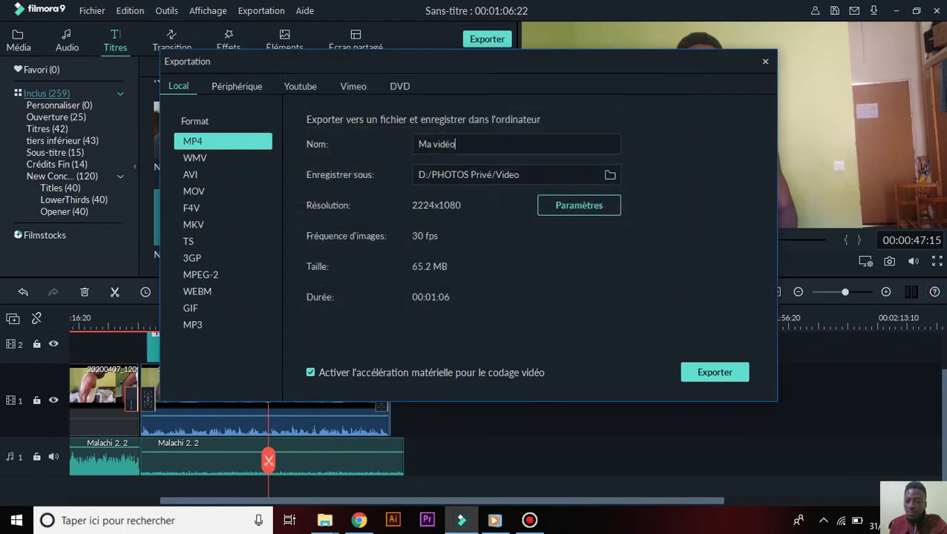
key(Escape)
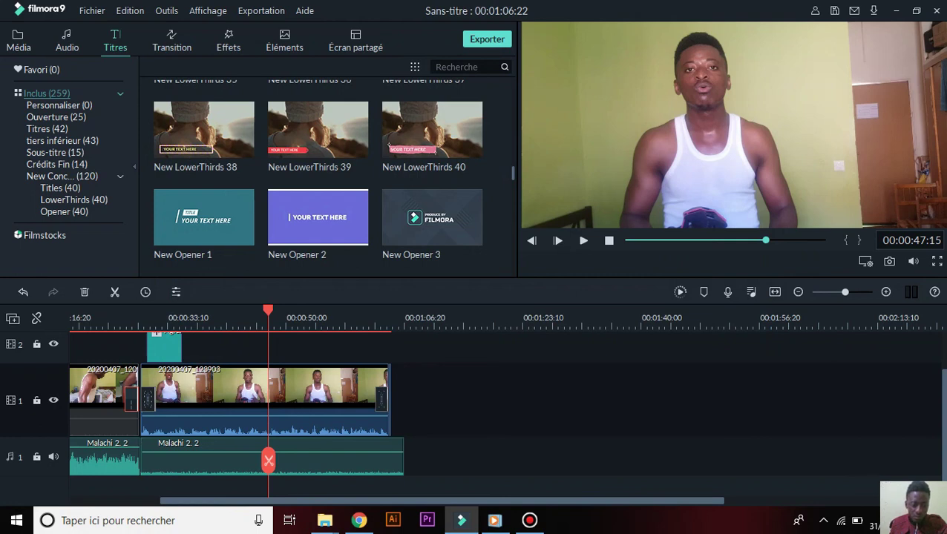
click(529, 520)
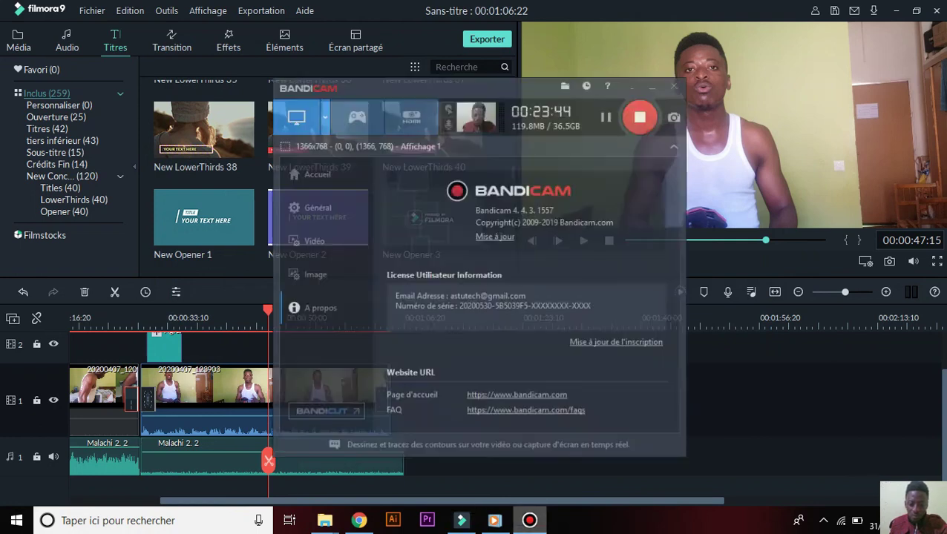